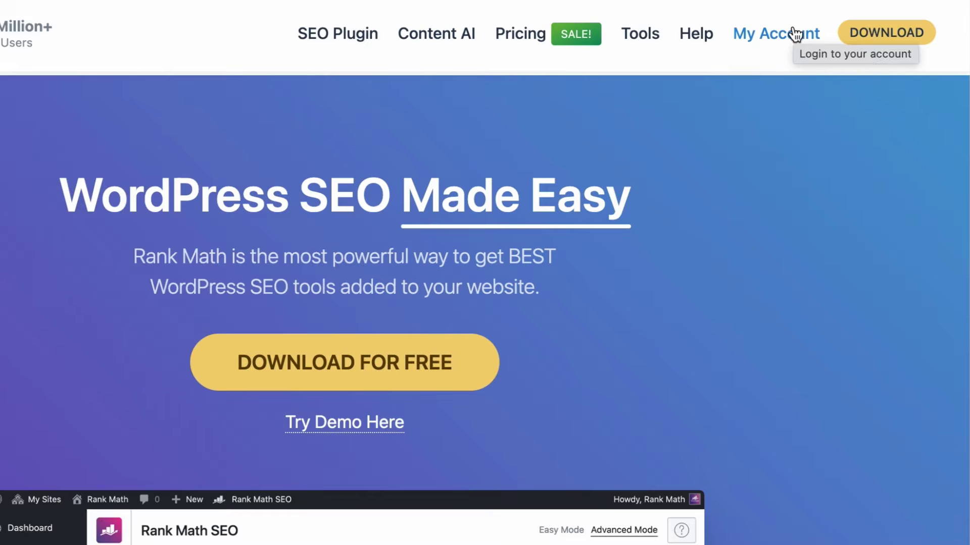
- Log in to the Rank Math account with the browser's saved e-mail and password
click(797, 31)
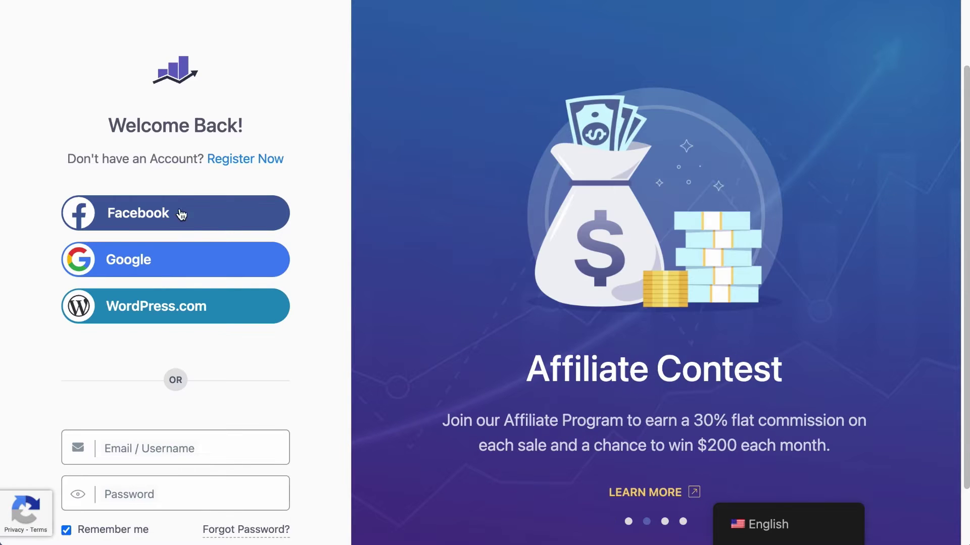
scroll(180, 252, down, 2)
click(191, 378)
text(jac)
key(Down)
key(Return)
key(Return)
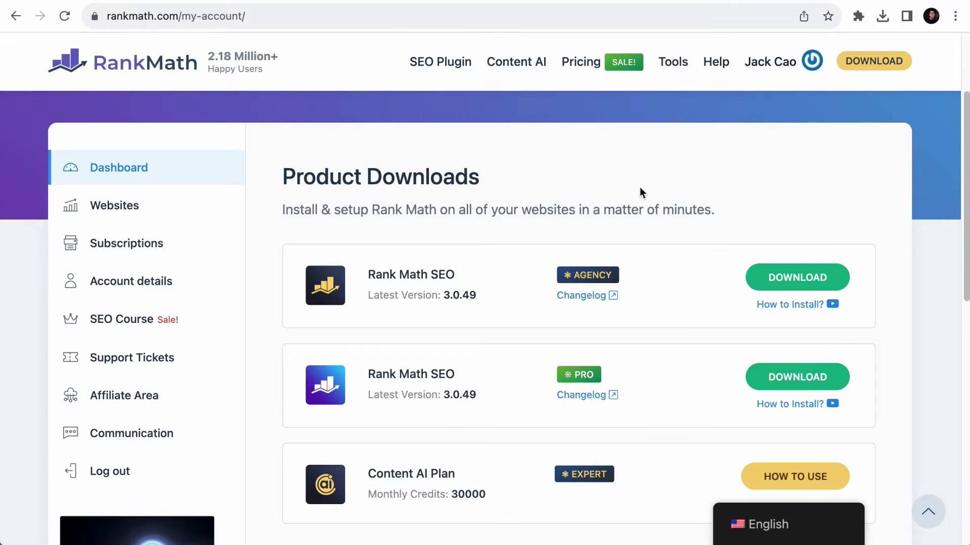
- Check the account's Websites page to confirm no websites are connected yet
scroll(626, 200, down, 3)
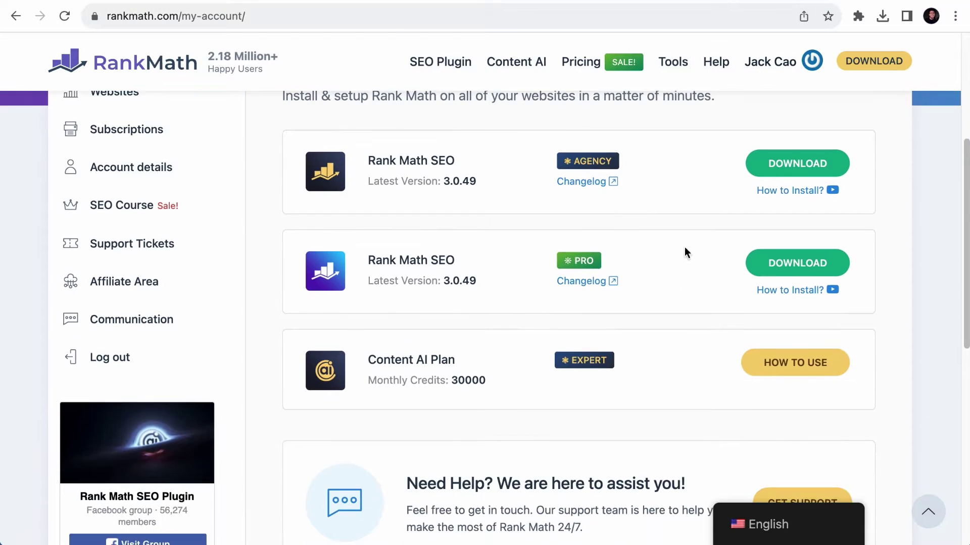
scroll(611, 357, up, 1)
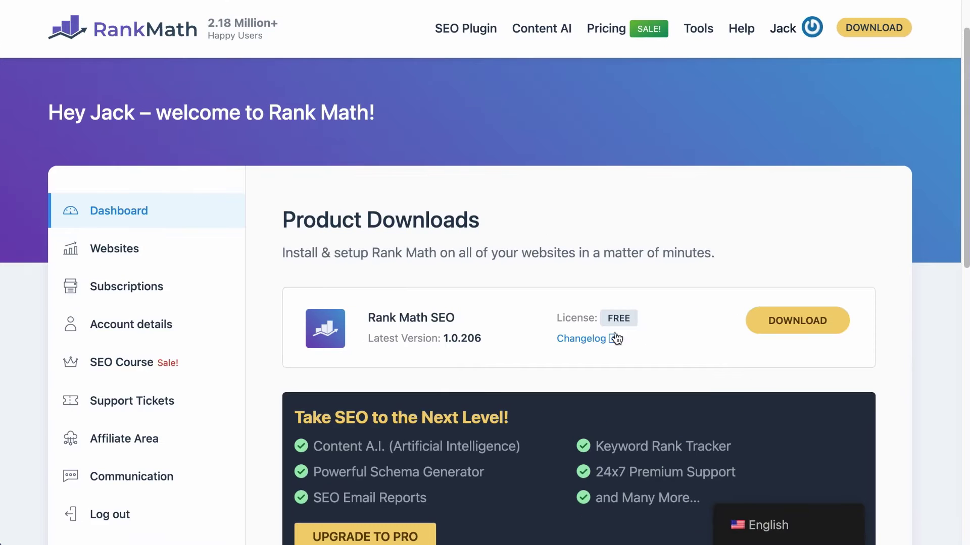
scroll(616, 333, down, 1)
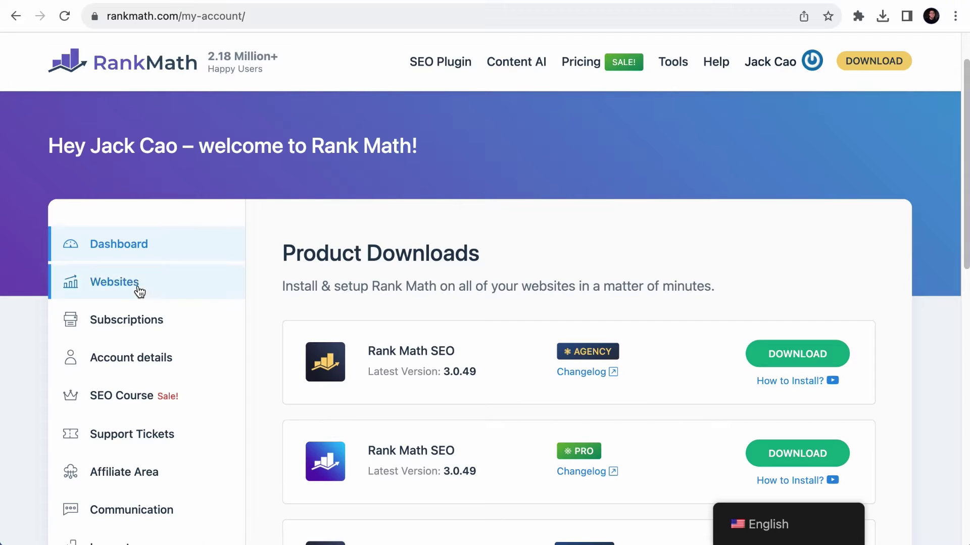
click(141, 288)
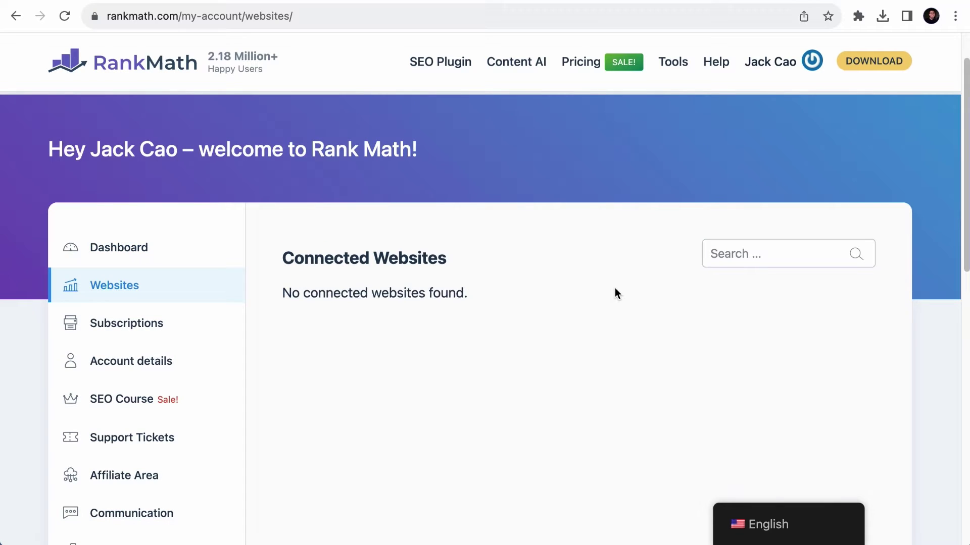
- Download the Agency edition of Rank Math SEO as seo-by-rank-math-pro.zip (2.0 MB)
click(116, 248)
scroll(827, 260, down, 2)
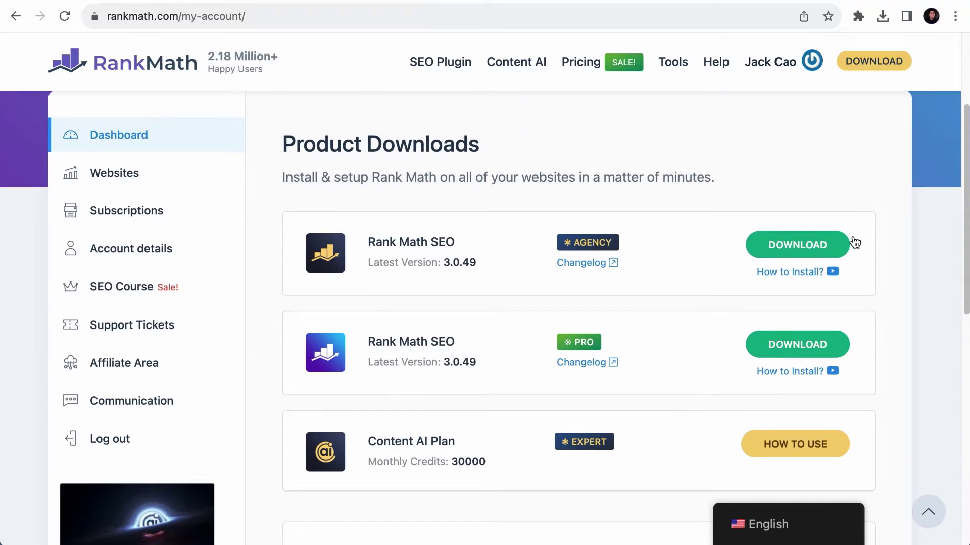
click(809, 243)
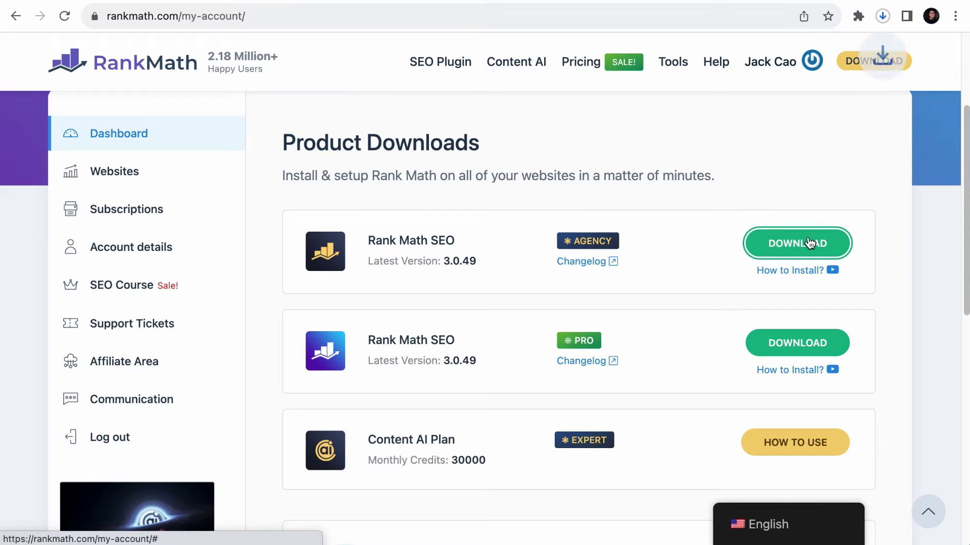
click(883, 17)
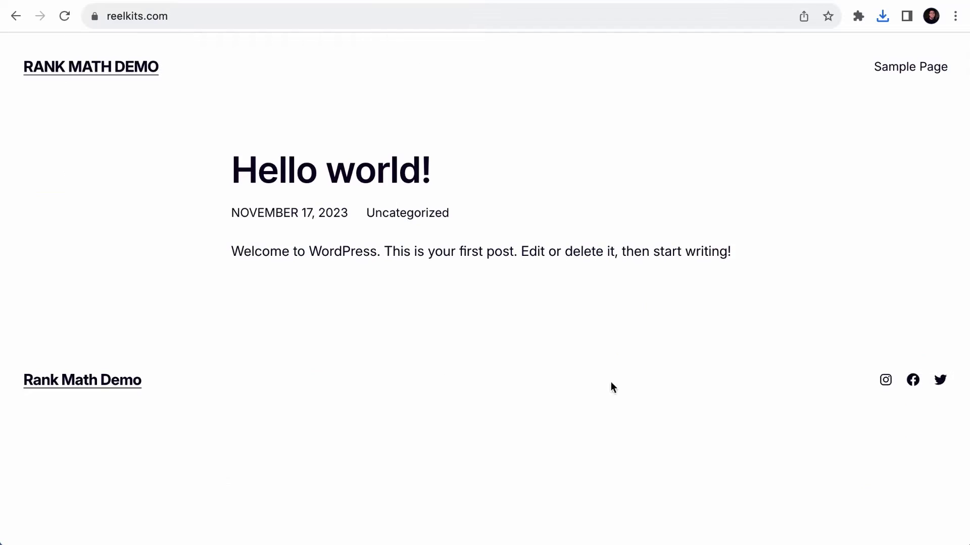
- Go to reelkits.com/wp-admin to load the WordPress login page
click(223, 21)
click(221, 18)
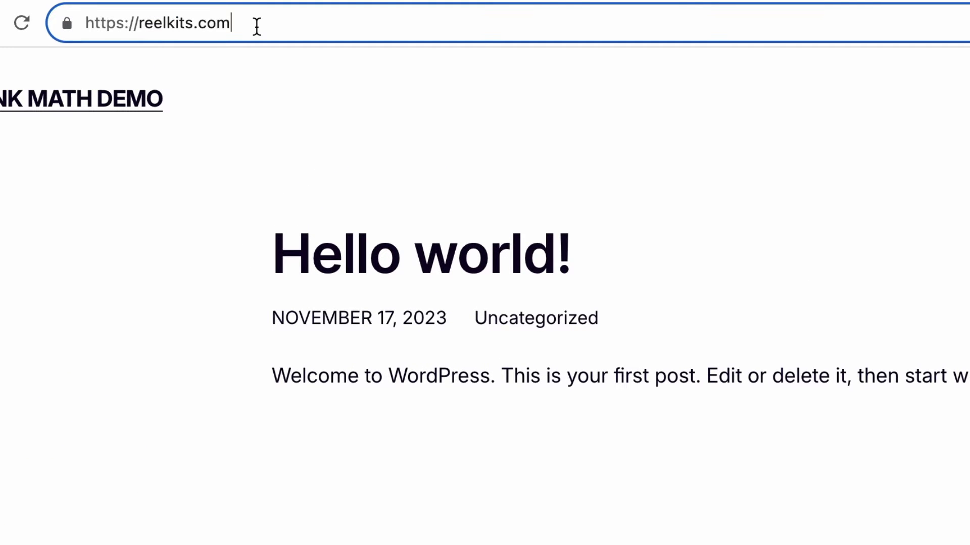
text(/)
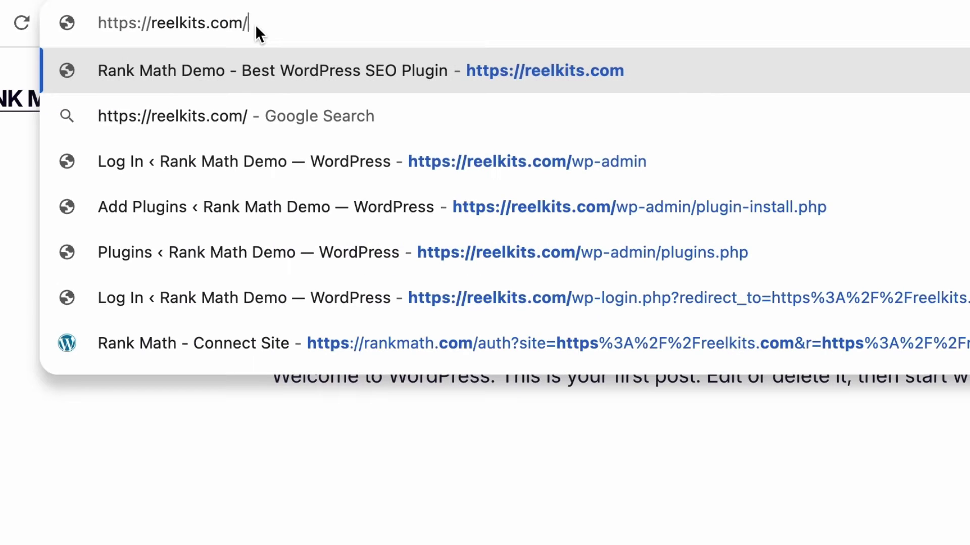
text(wp-admin)
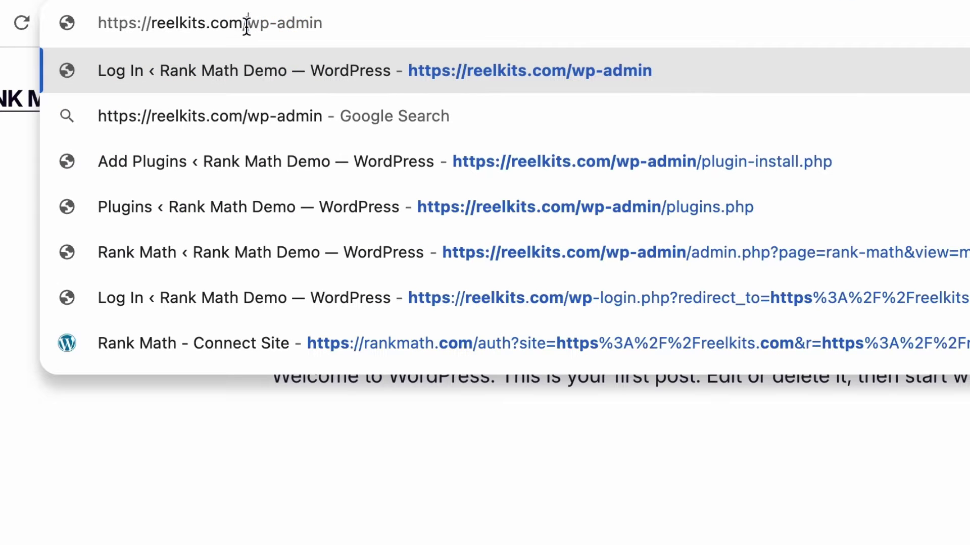
drag(247, 23, 98, 23)
click(158, 26)
key(Return)
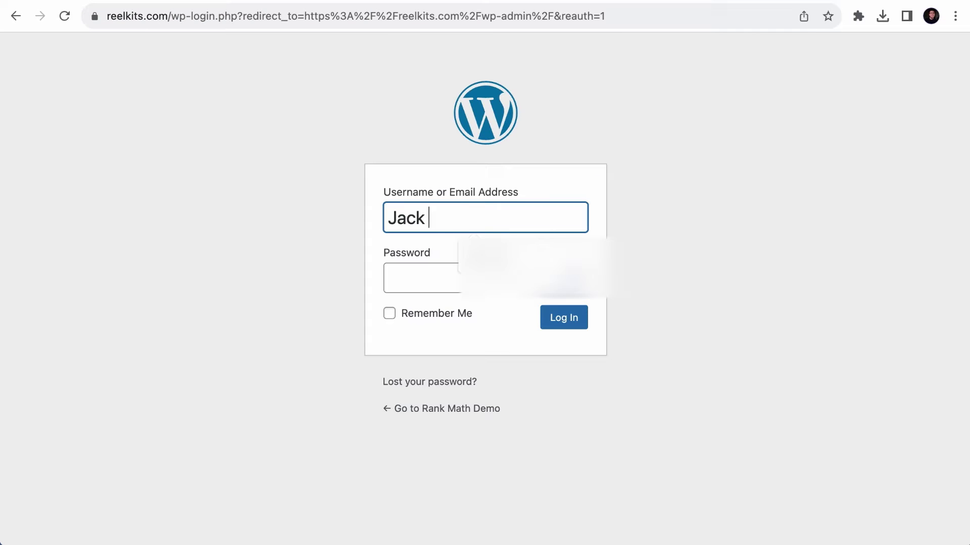
- Log in to the WordPress admin with the site's username and password
key(Tab)
key(Return)
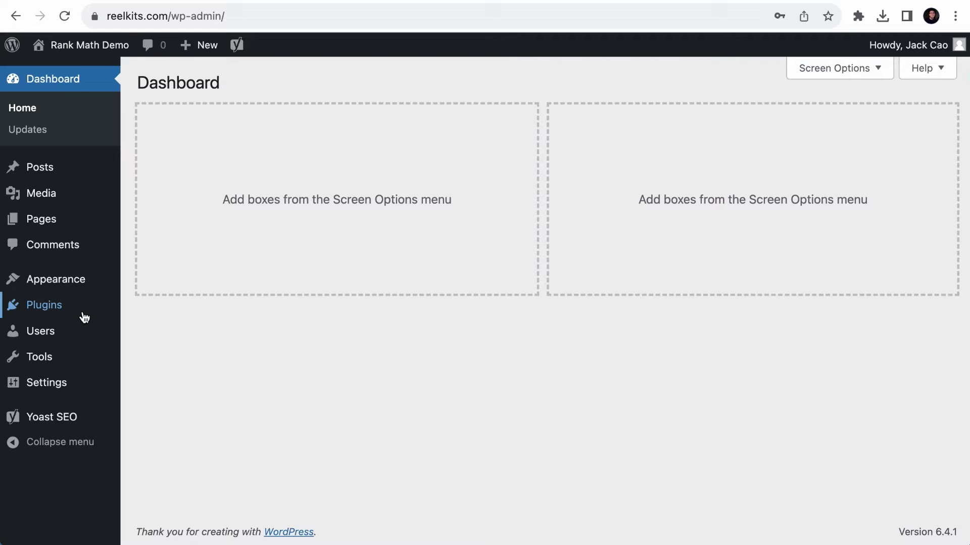
- Search the plugin directory for 'Rank Math', then install and activate Rank Math SEO
mouse_move(83, 316)
click(131, 310)
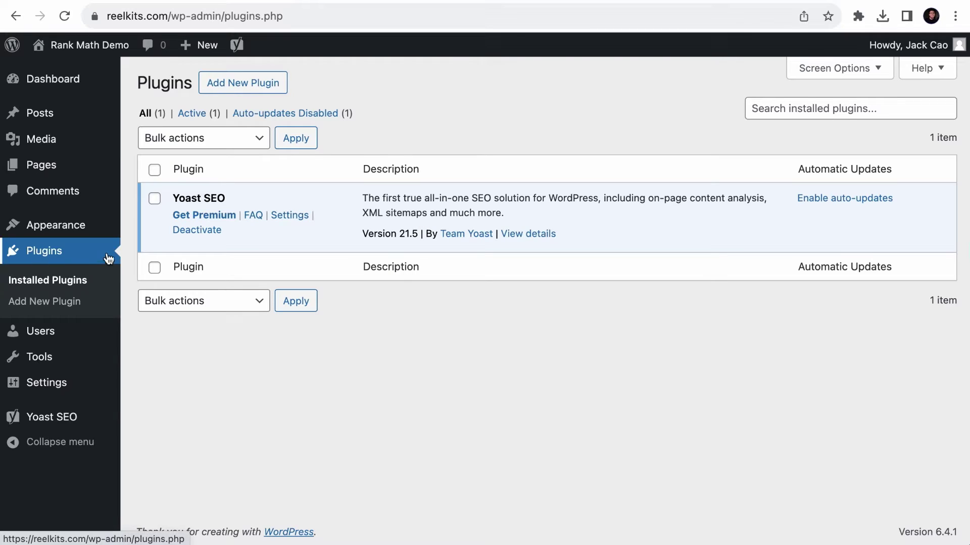
click(238, 95)
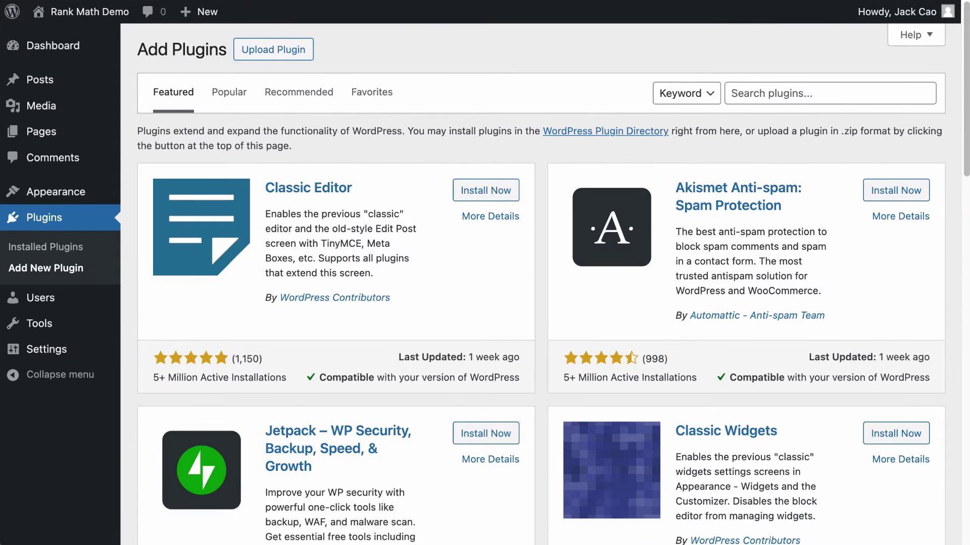
click(822, 97)
text(Rank Math)
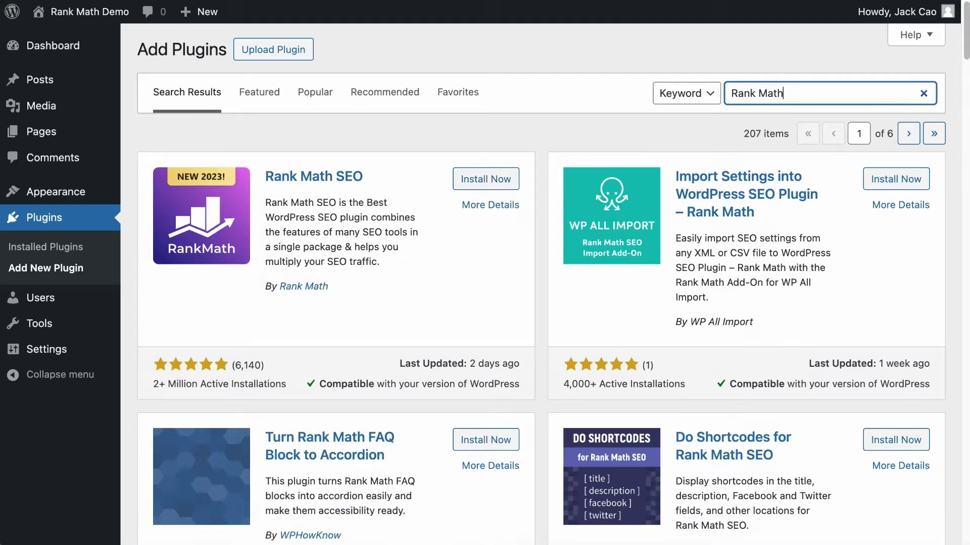
click(477, 182)
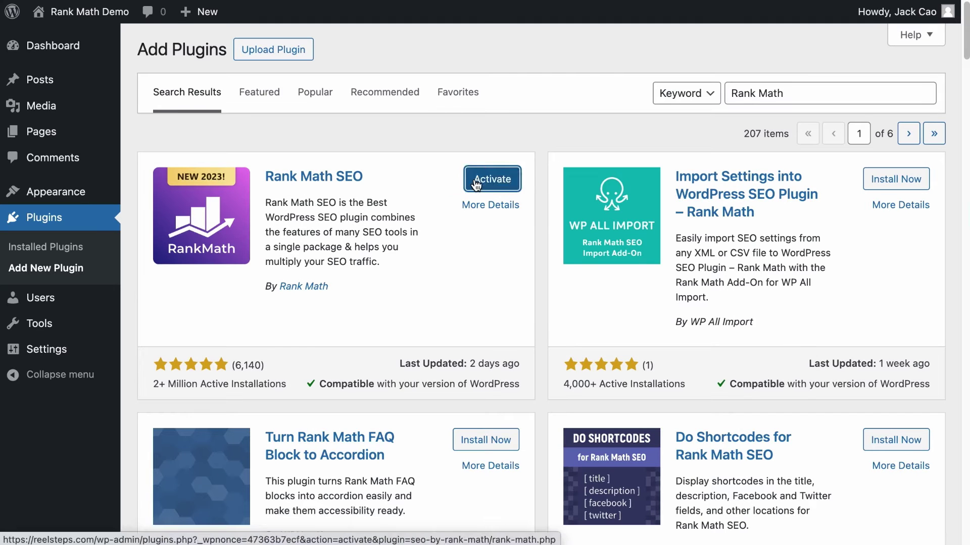
click(476, 183)
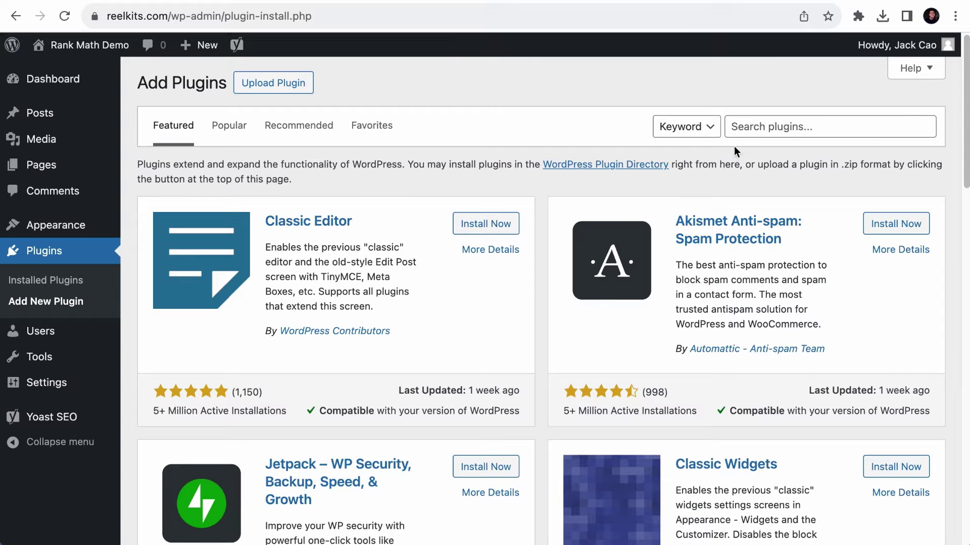
- Upload seo-by-rank-math-pro.zip, install it and activate Rank Math SEO PRO 3.0.49
click(269, 83)
click(433, 222)
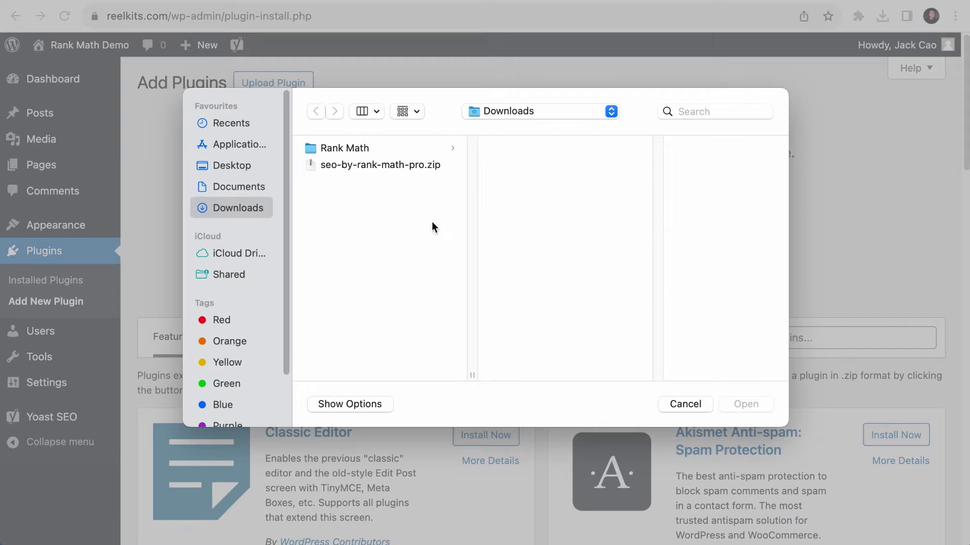
click(394, 166)
click(756, 404)
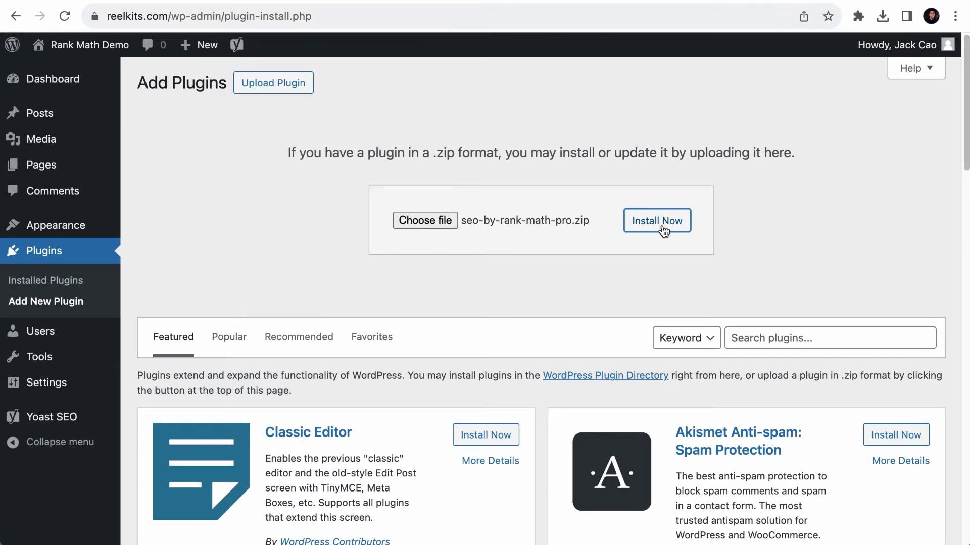
click(666, 224)
click(170, 192)
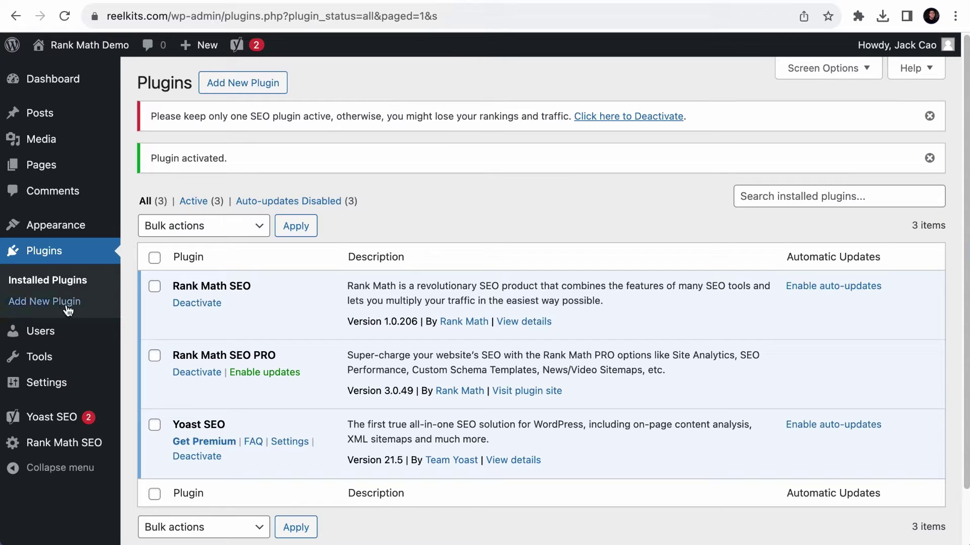
- Connect the site to the Rank Math account and activate the Agency plan for it
click(50, 451)
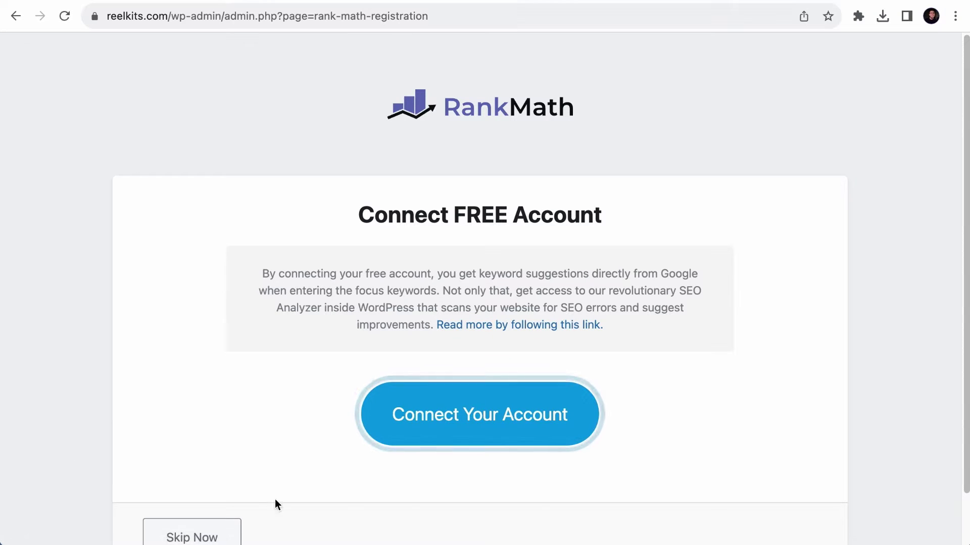
scroll(566, 197, down, 2)
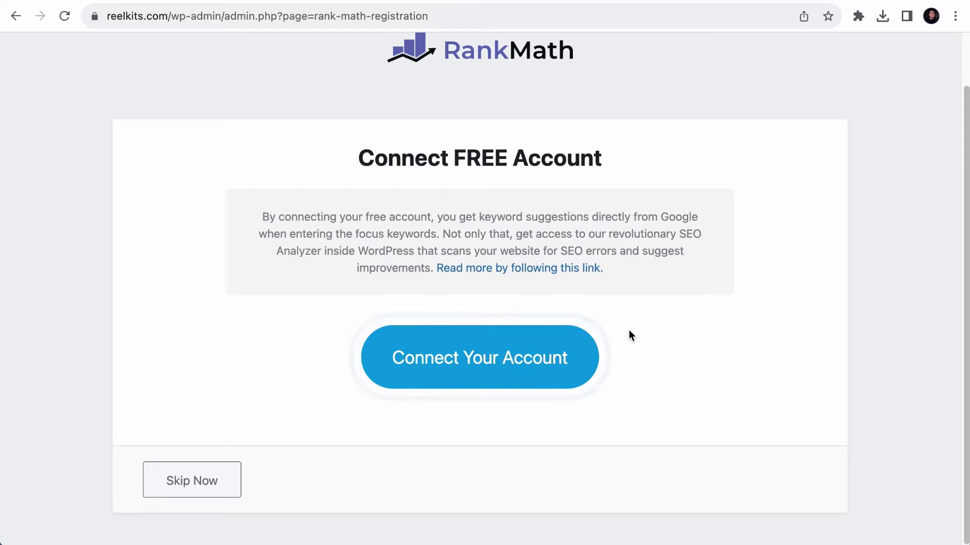
click(448, 363)
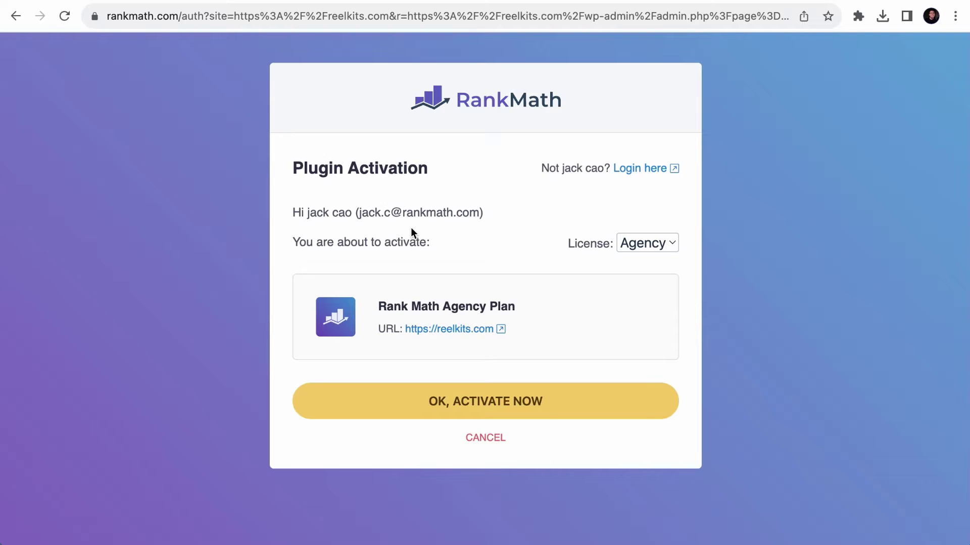
click(514, 402)
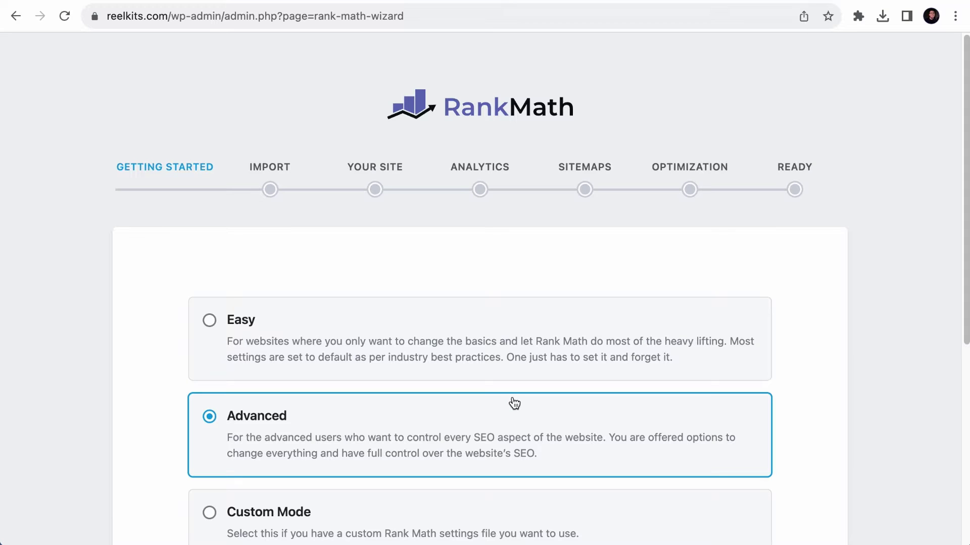
scroll(514, 402, down, 5)
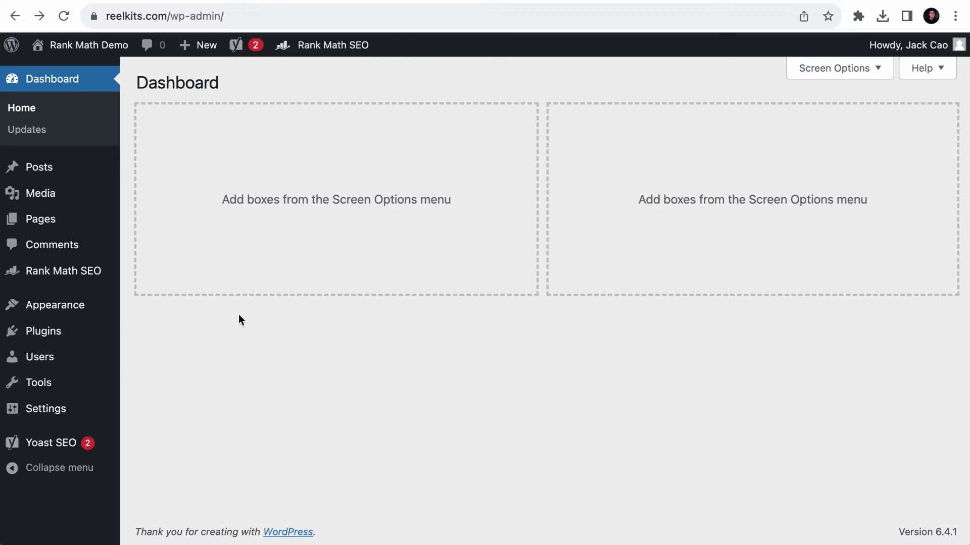
- Show installed plugins: Rank Math SEO 1.0.206, Rank Math SEO PRO 3.0.49 and Yoast SEO 21.5
mouse_move(43, 331)
click(174, 337)
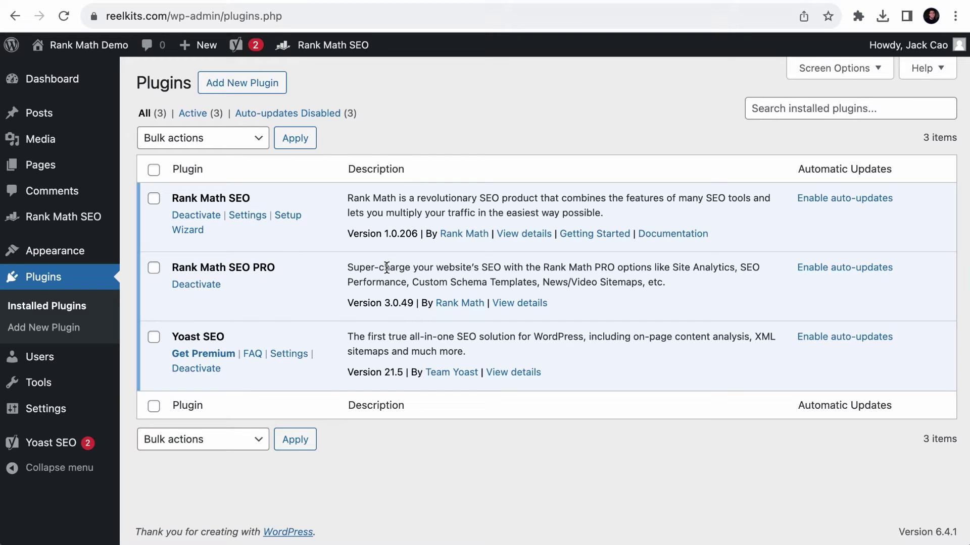
- View the account's Connected Websites, listing reelkits.com under an Agency licence
click(200, 4)
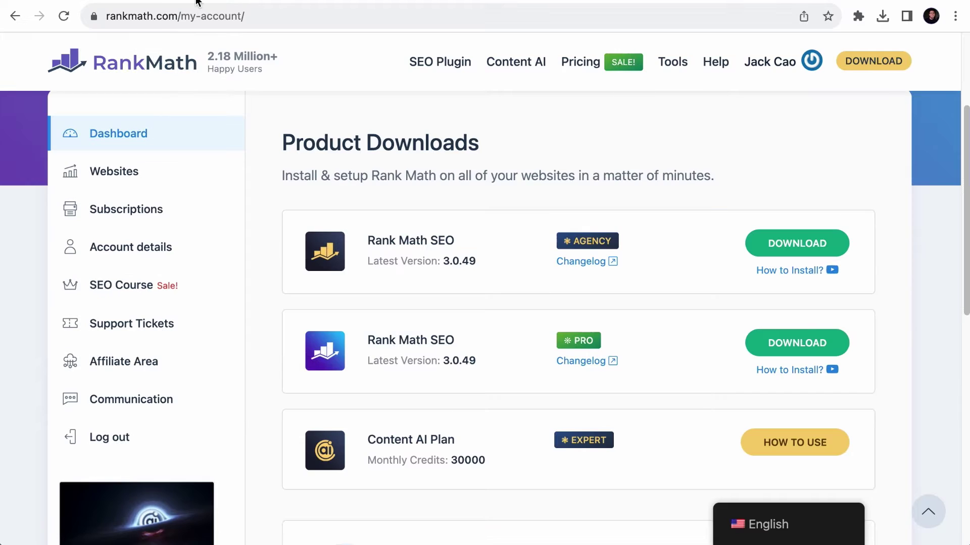
click(130, 171)
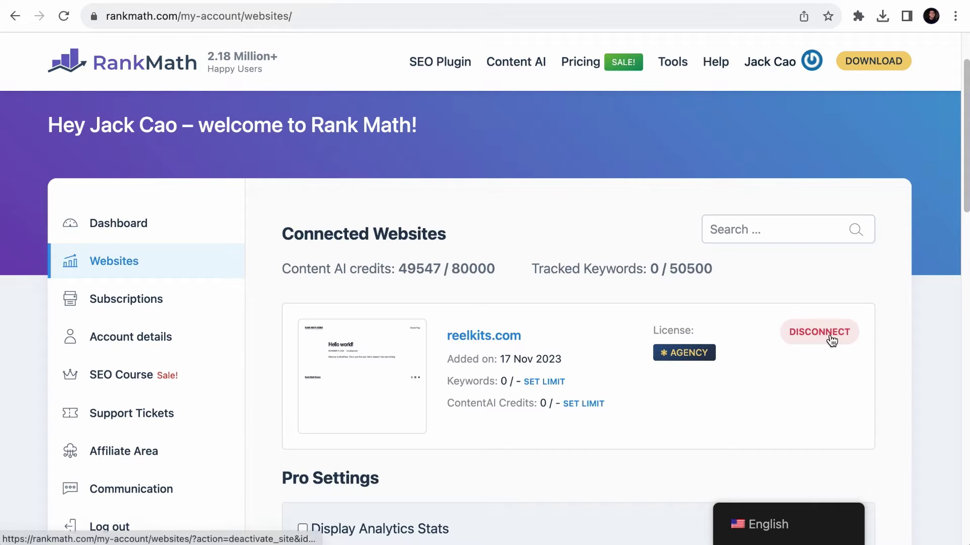
- Open the Rank Math SEO Help page showing the account connection status
click(516, 0)
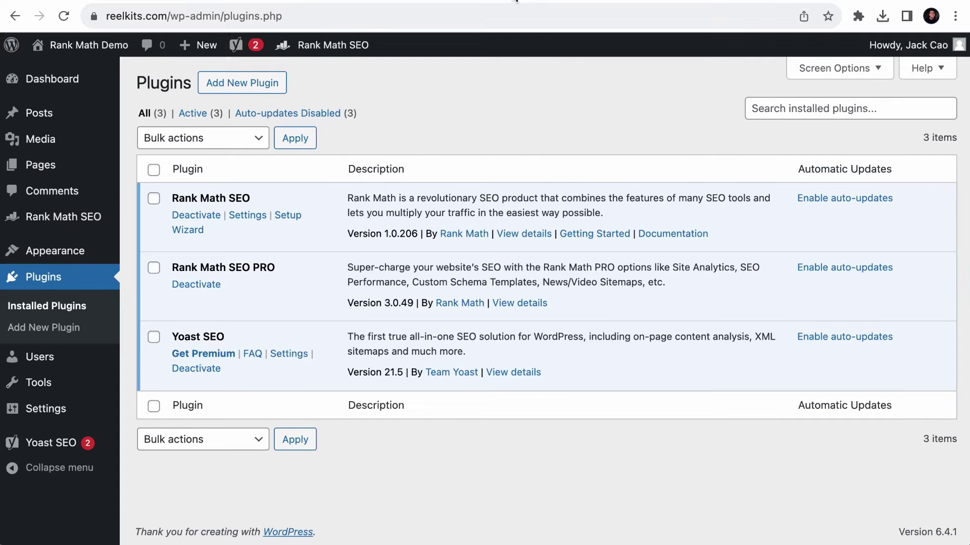
mouse_move(50, 217)
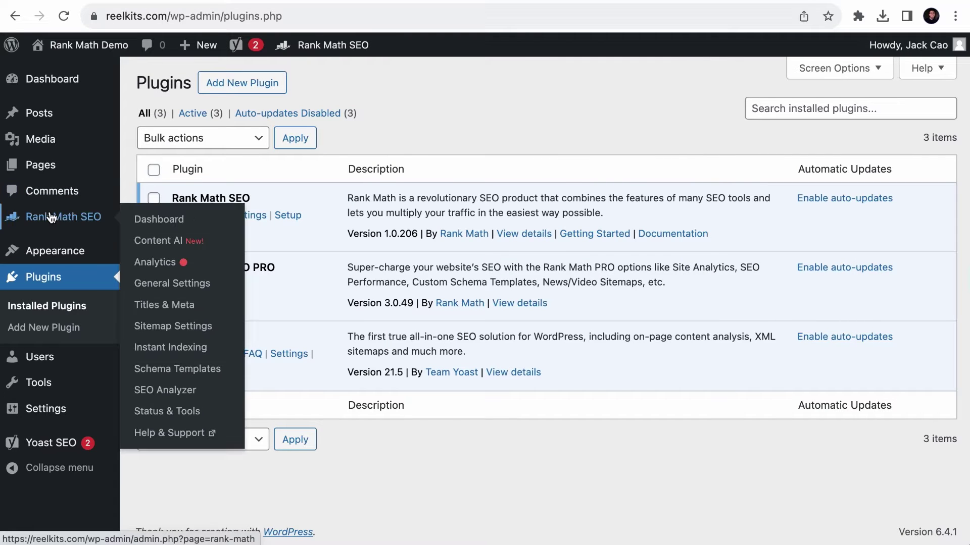
click(152, 219)
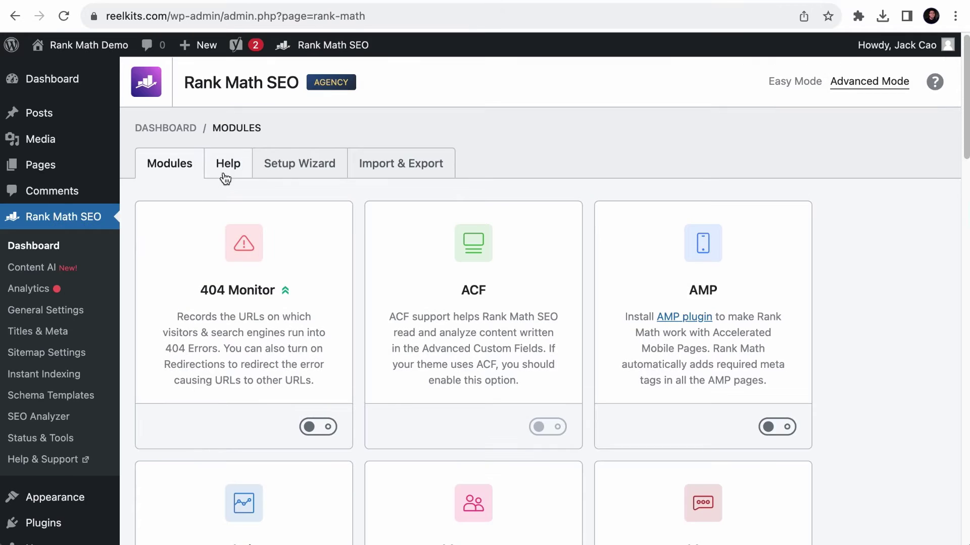
click(225, 177)
- Disconnect the account, then refresh the Rank Math Websites list to confirm it is empty
drag(967, 184, 422, 194)
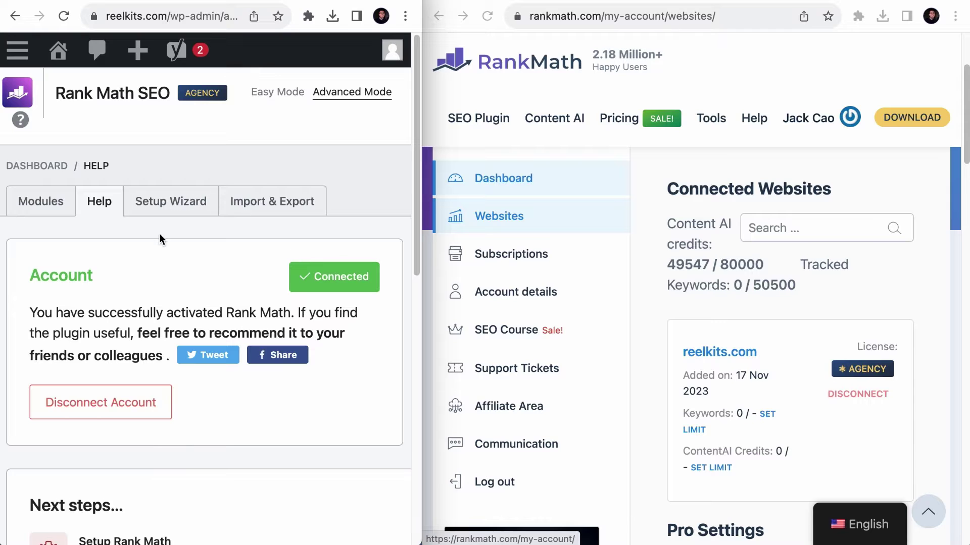
click(98, 408)
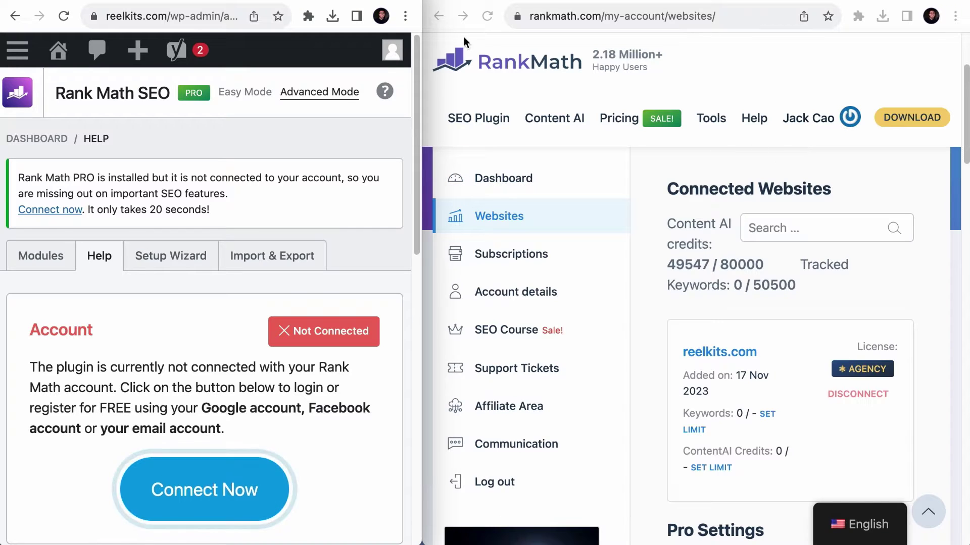
click(487, 16)
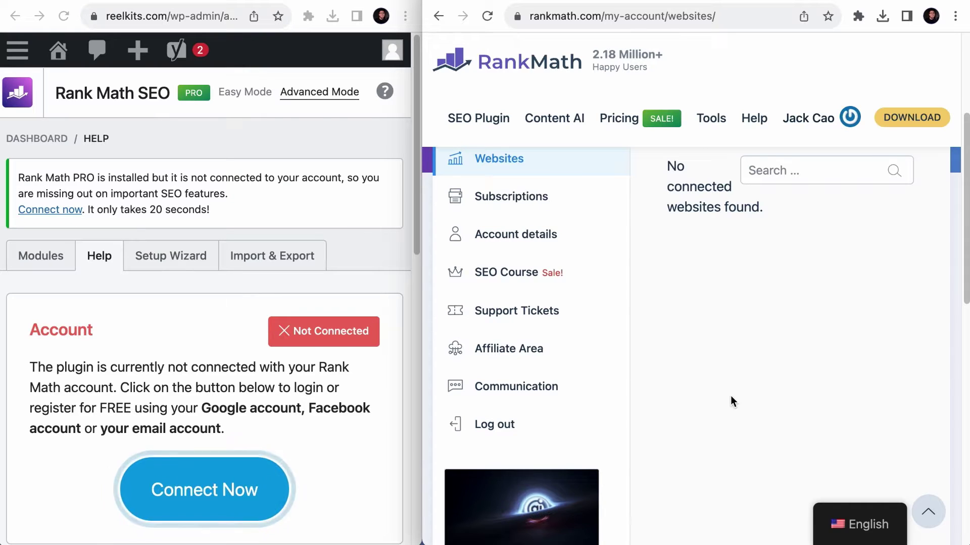
double_click(422, 290)
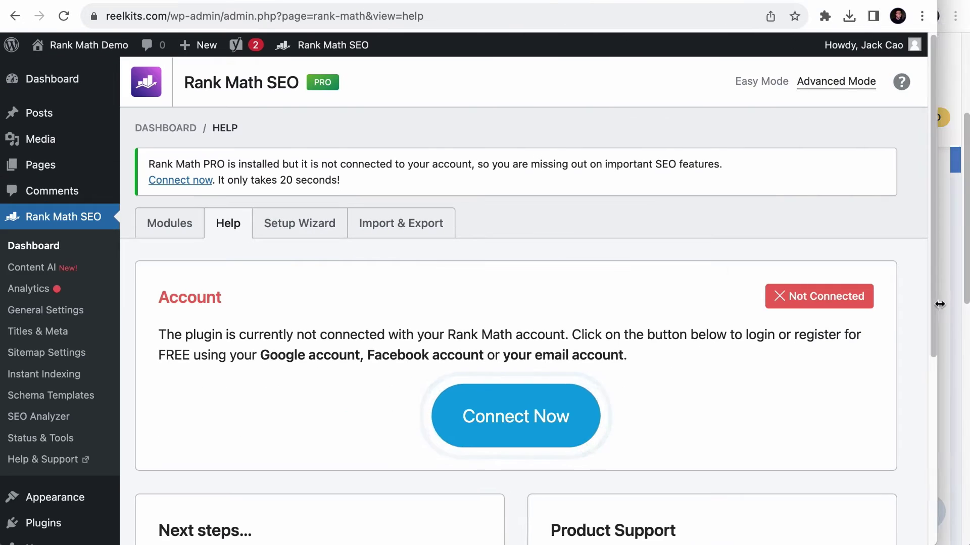
- Reconnect by logging in with saved e-mail and password, then activate the Agency plan for reelkits.com
click(559, 416)
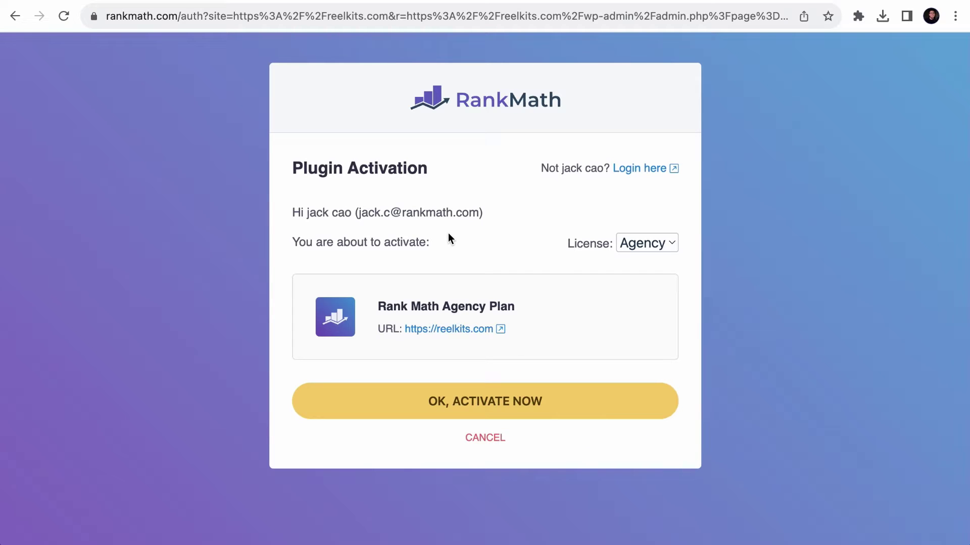
click(654, 169)
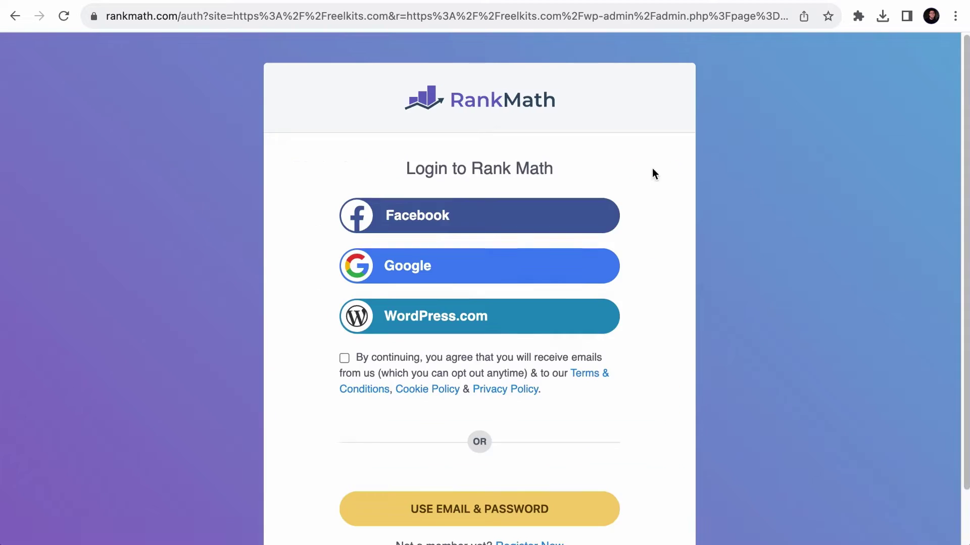
scroll(468, 467, down, 2)
click(469, 463)
scroll(468, 467, down, 3)
click(463, 441)
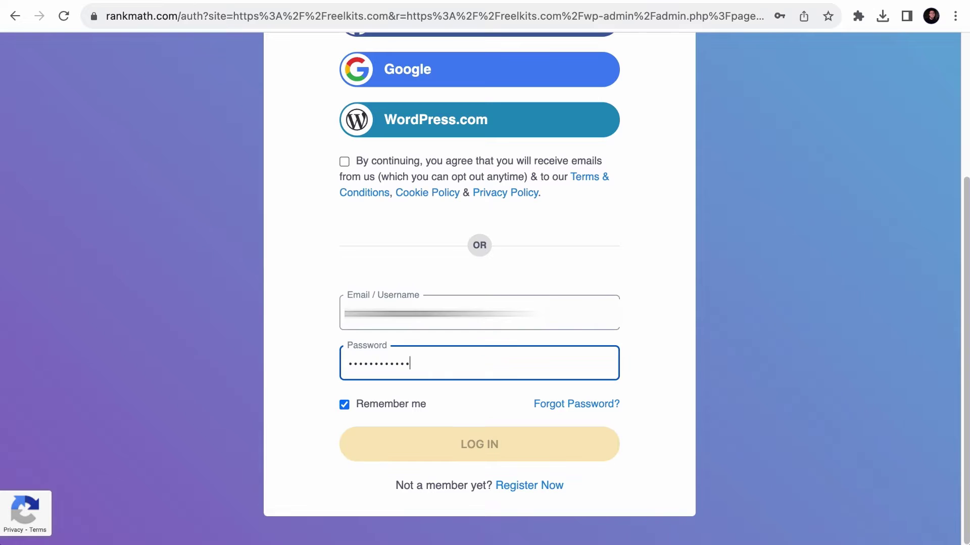
click(488, 404)
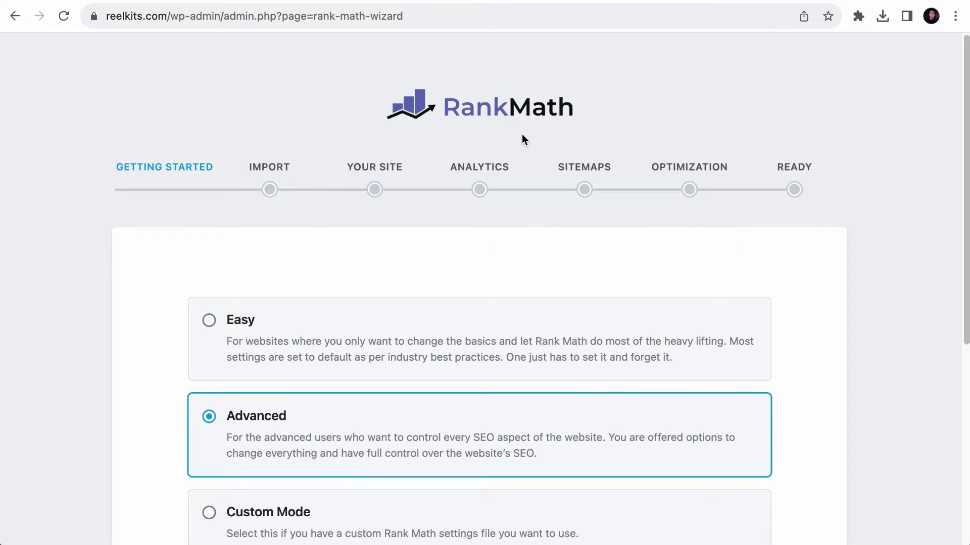
- Open the Rank Math Setup Wizard tab
scroll(513, 266, down, 6)
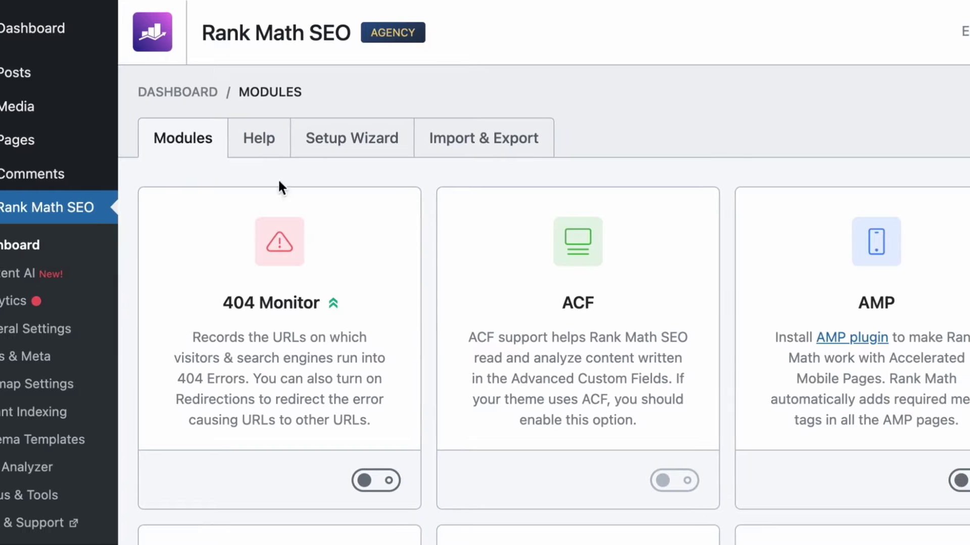
click(358, 144)
scroll(411, 273, down, 5)
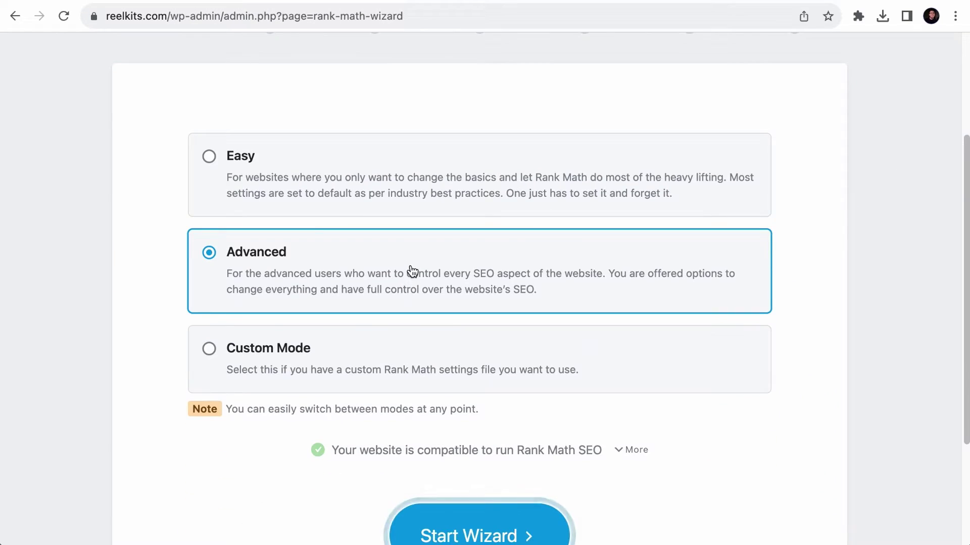
scroll(409, 272, up, 5)
scroll(413, 271, down, 3)
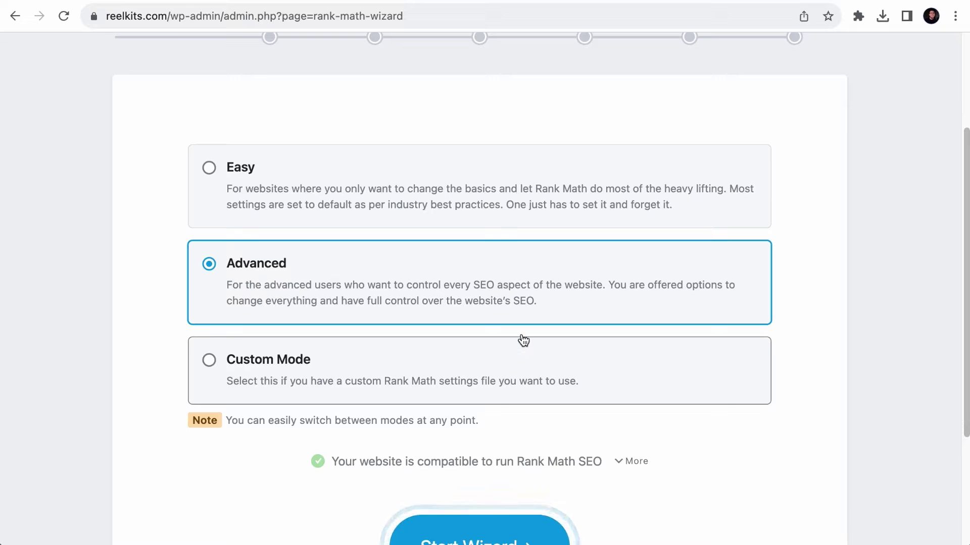
- Switch the setup mode from Advanced to Easy and start the wizard
click(475, 191)
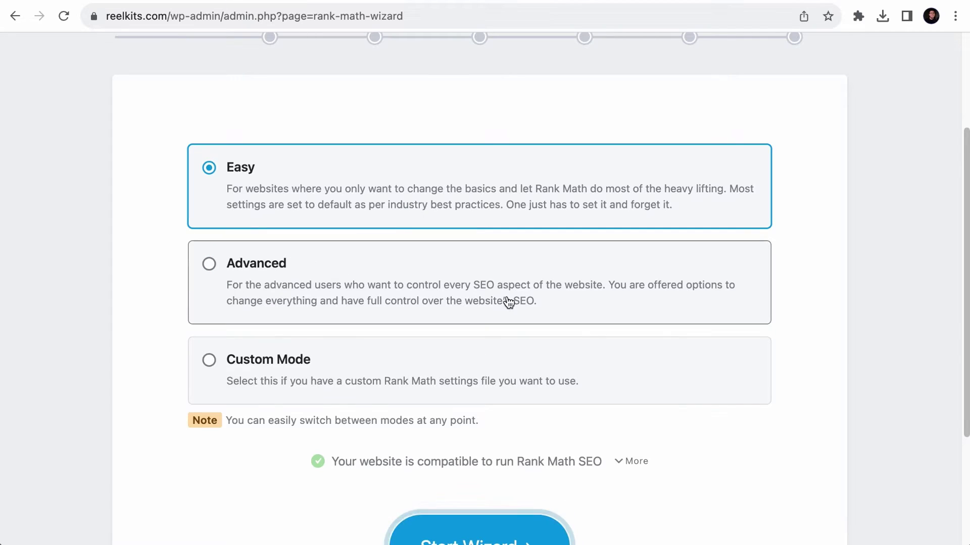
scroll(505, 303, down, 3)
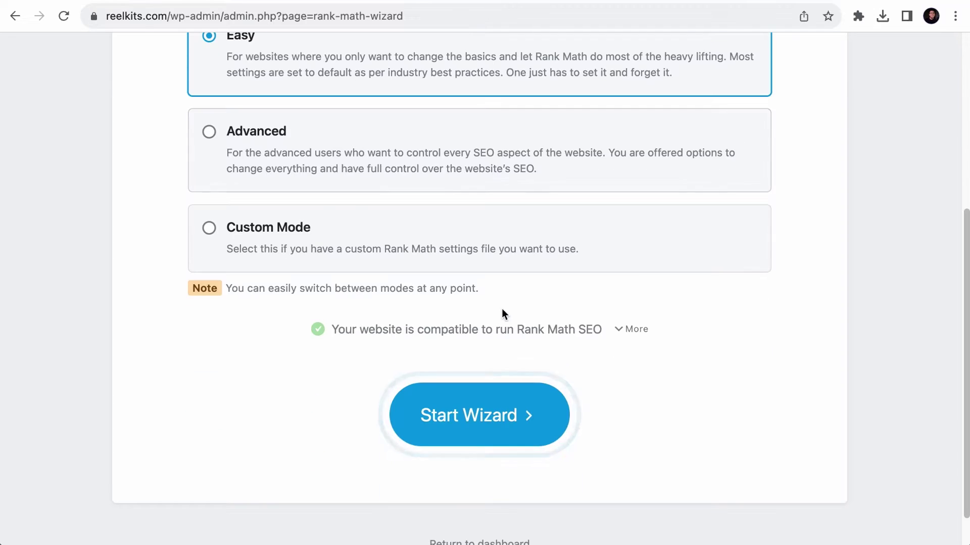
click(472, 415)
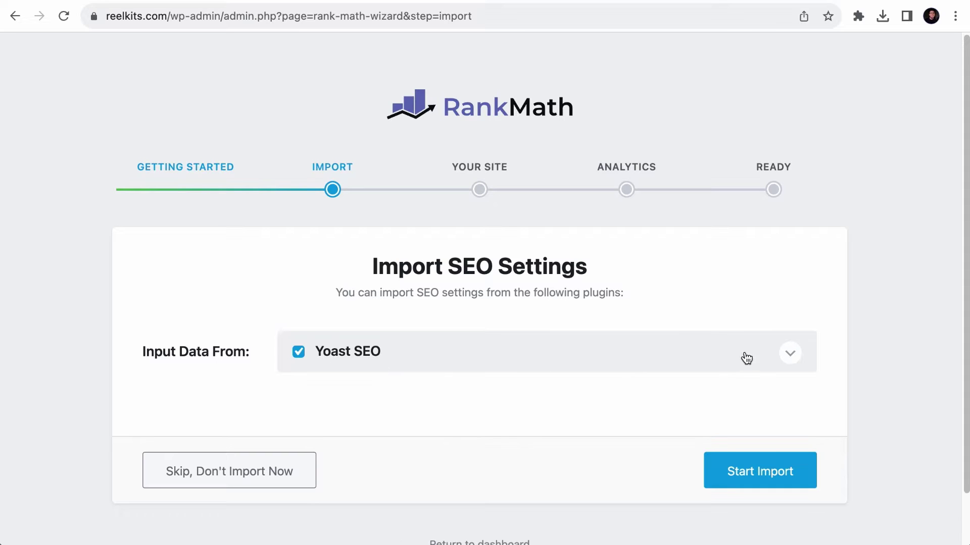
- Import Yoast SEO settings and meta into Rank Math with every import option left checked
click(785, 359)
scroll(786, 360, down, 1)
scroll(786, 360, down, 5)
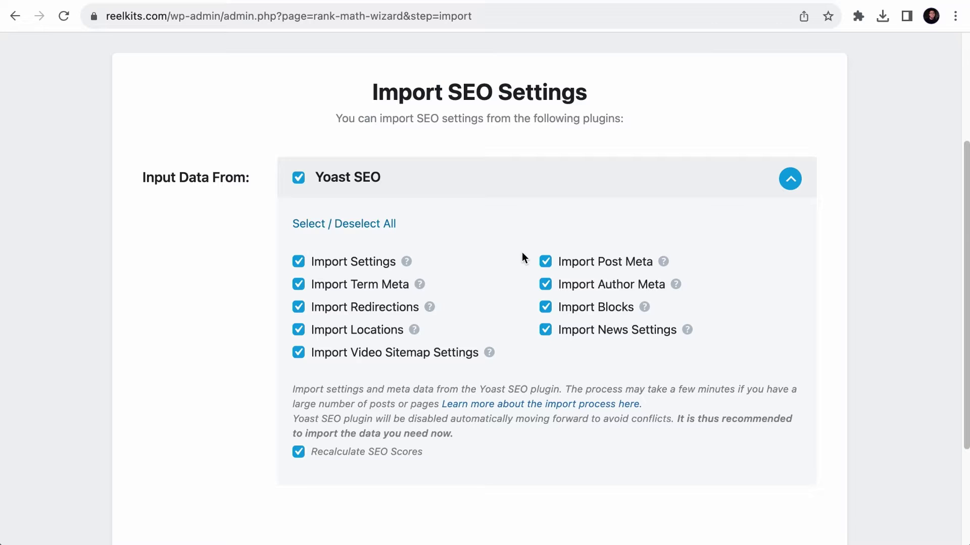
scroll(525, 257, down, 3)
click(747, 426)
scroll(750, 422, down, 3)
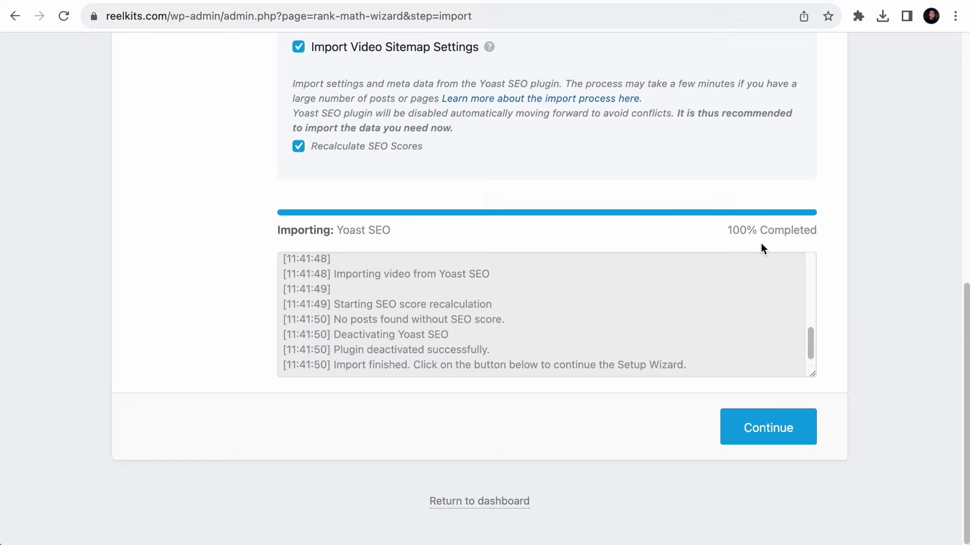
- Continue to the 'Your Website: Rank Math Demo' step and open its site-type dropdown
click(772, 429)
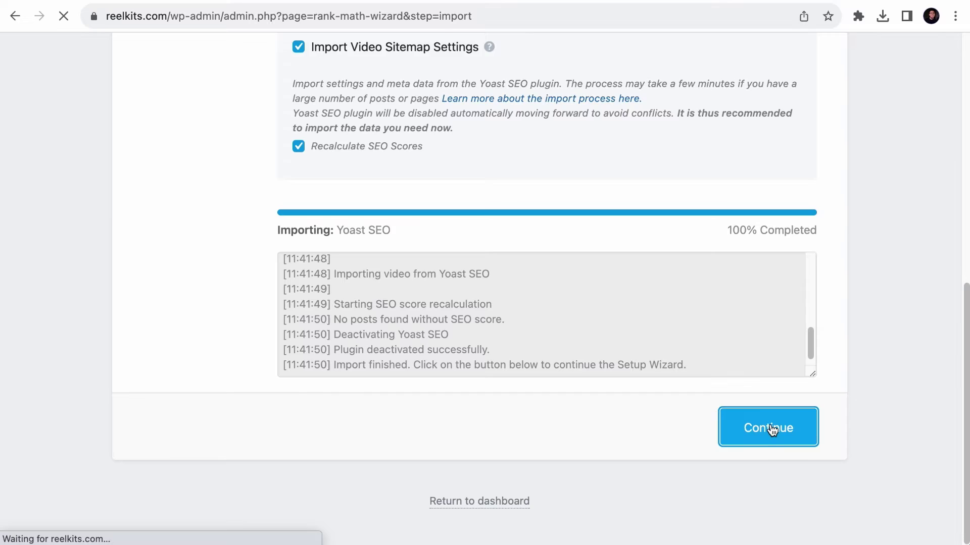
scroll(772, 430, down, 3)
scroll(772, 430, down, 1)
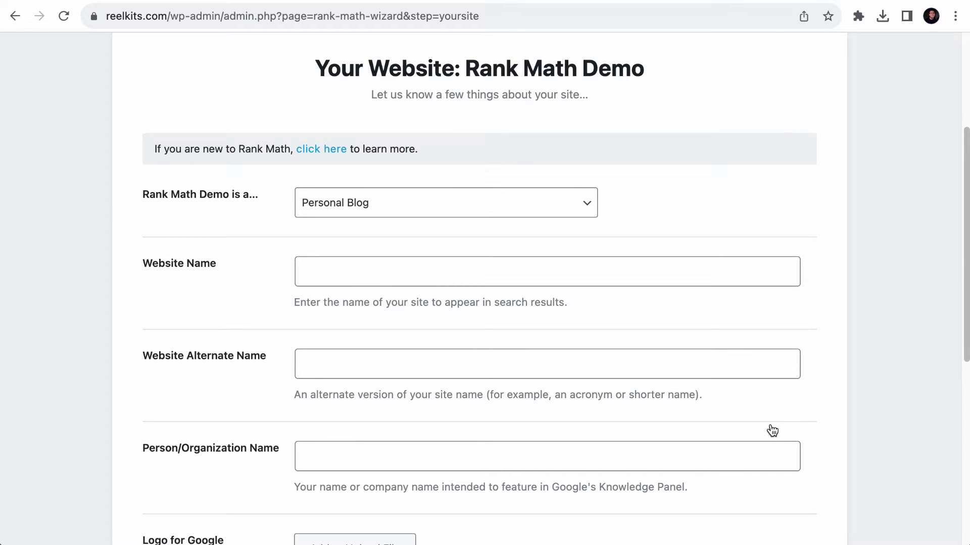
click(483, 207)
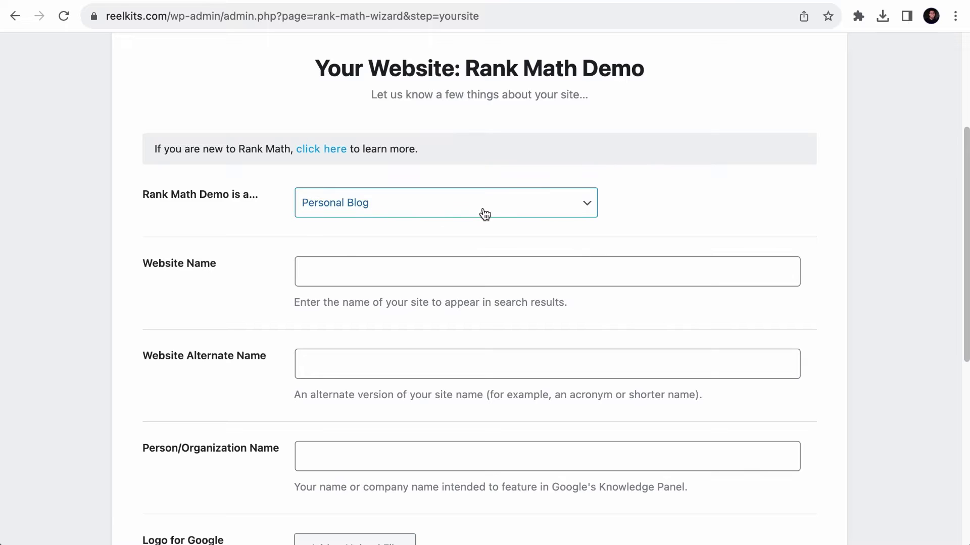
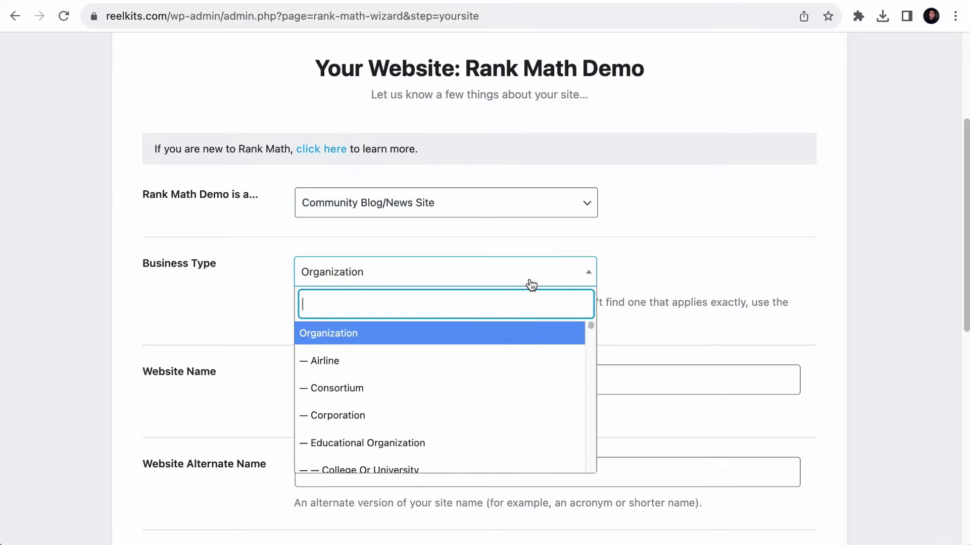
- Scroll through the Business Type option list, with Community Blog/News Site selected
scroll(531, 403, down, 7)
scroll(531, 407, down, 10)
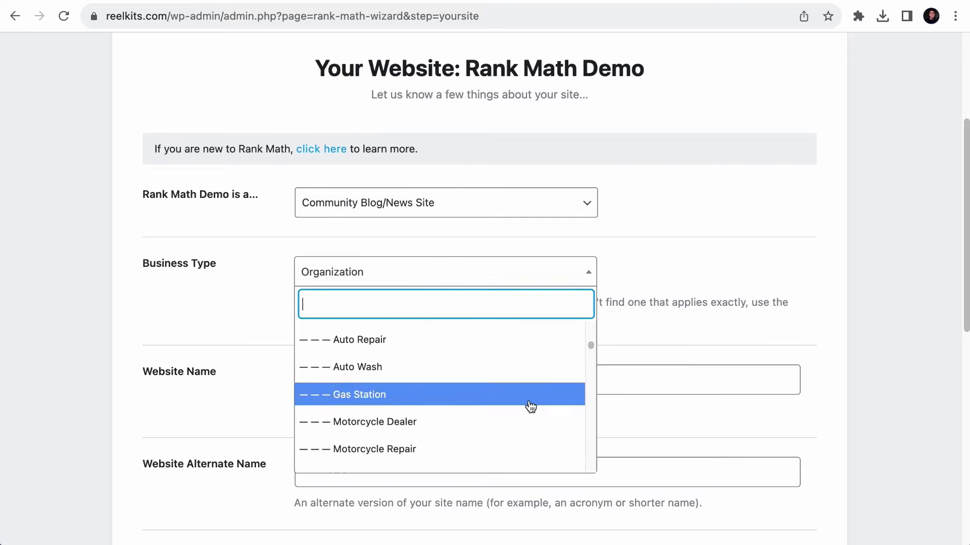
scroll(529, 407, up, 15)
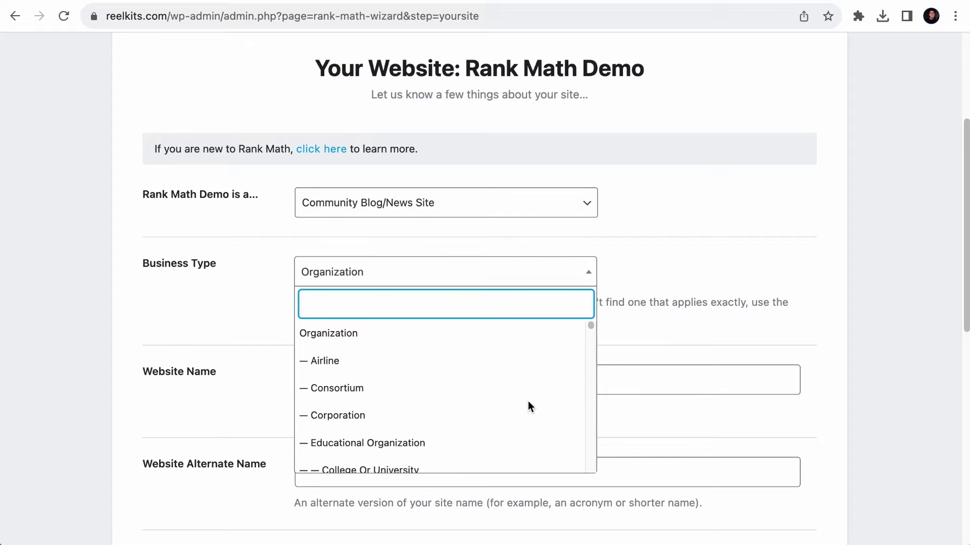
click(646, 286)
click(525, 193)
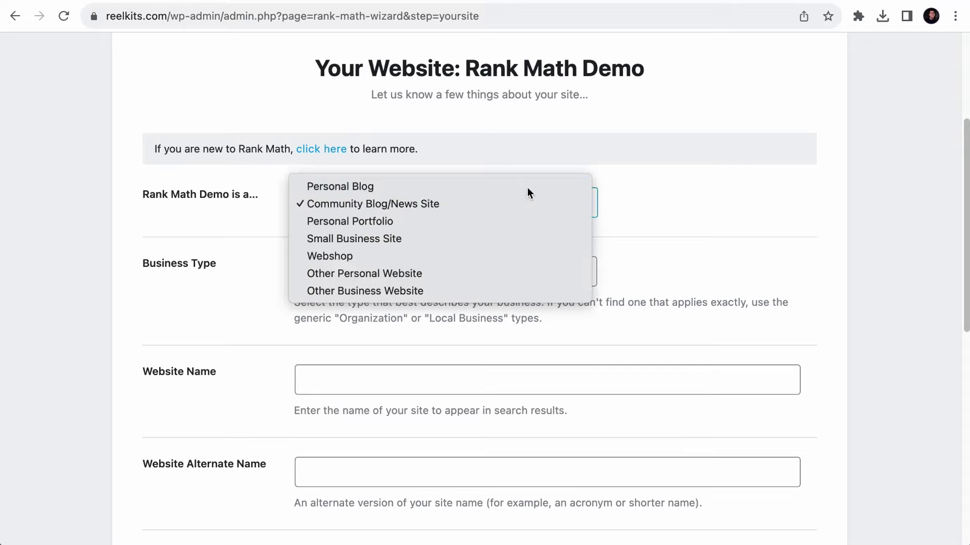
click(423, 240)
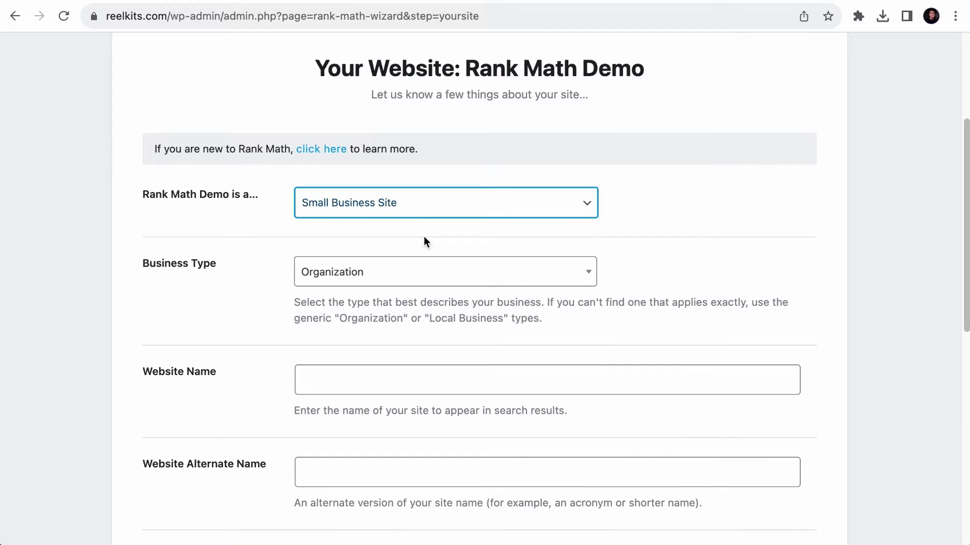
click(460, 209)
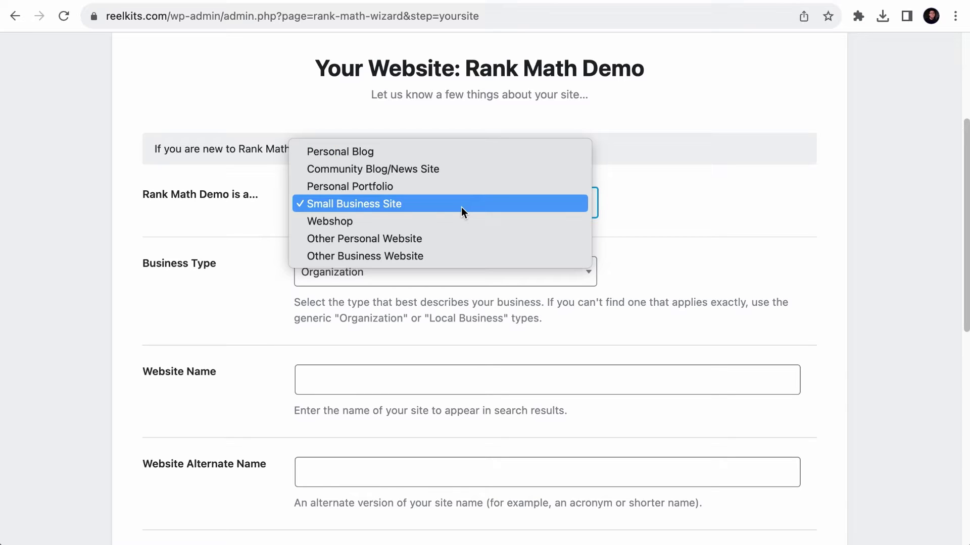
click(428, 255)
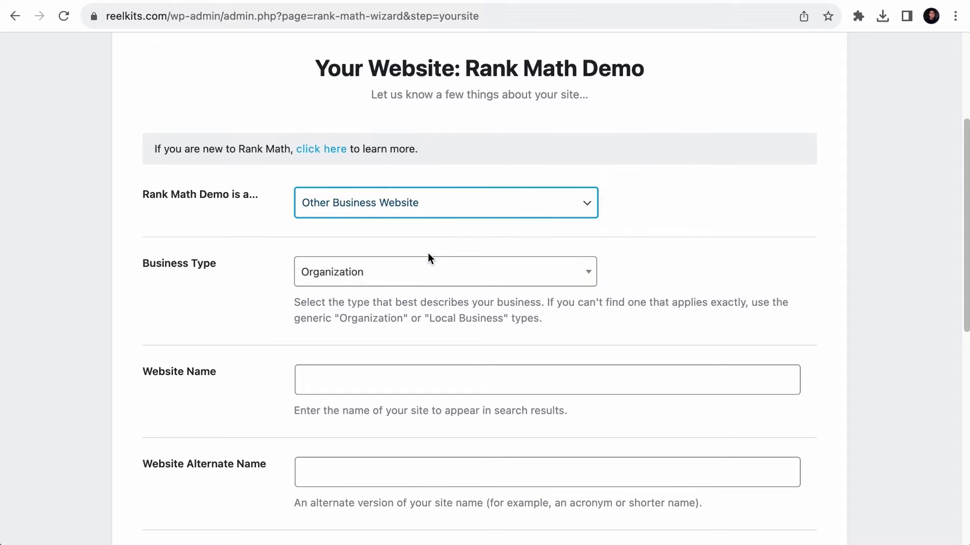
click(441, 212)
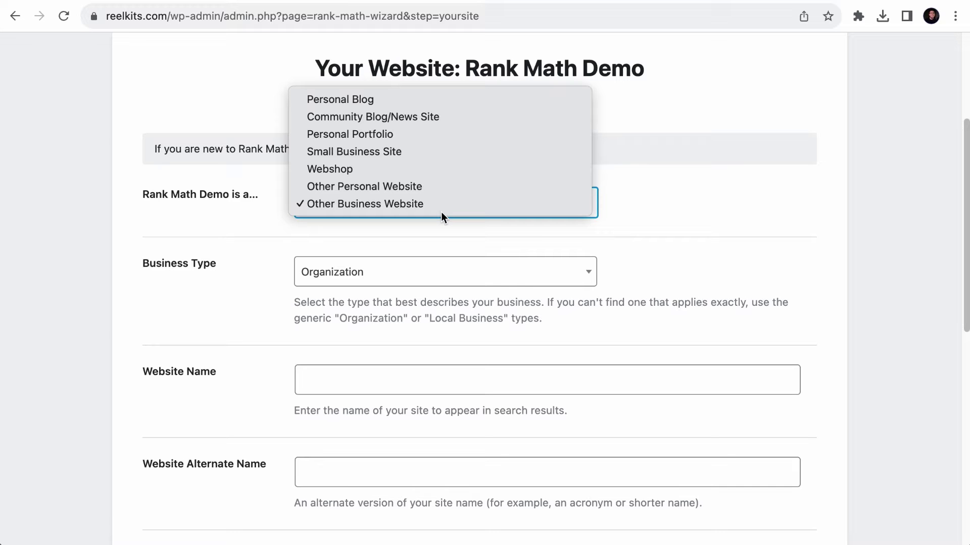
click(443, 168)
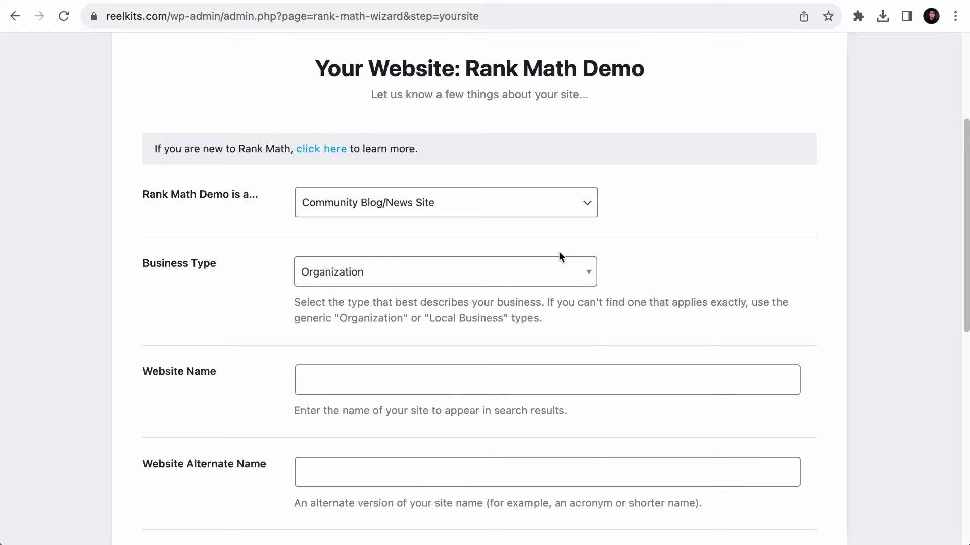
click(548, 273)
scroll(373, 377, down, 3)
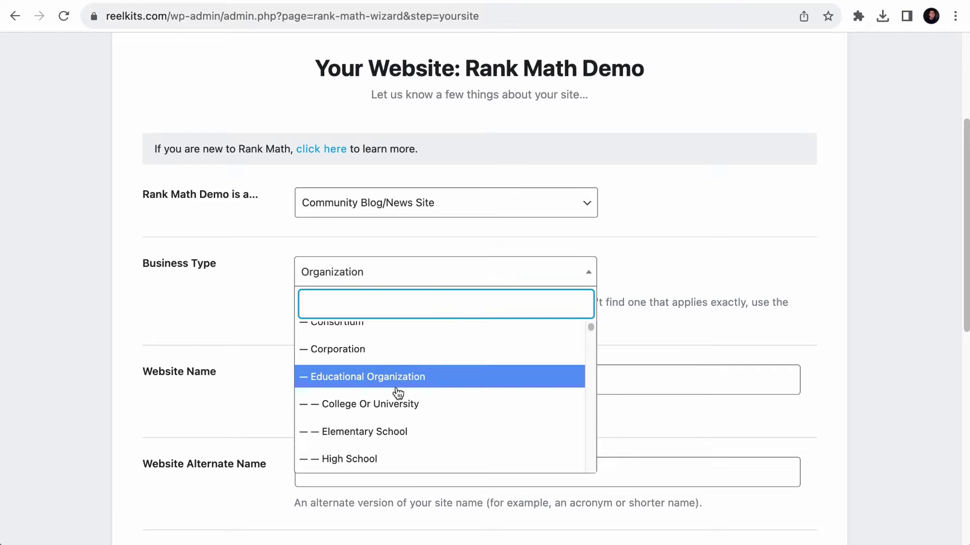
scroll(380, 444, down, 1)
scroll(379, 444, down, 3)
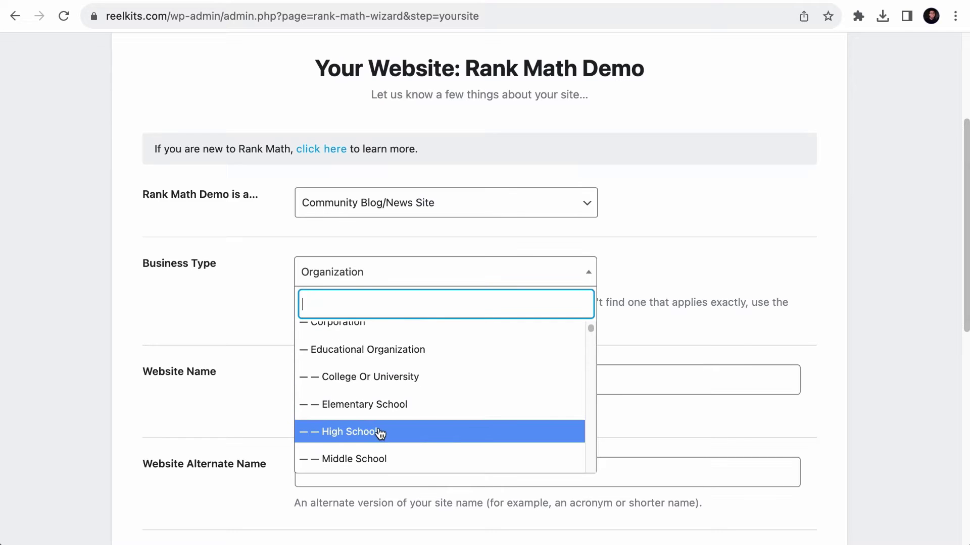
scroll(380, 414, down, 4)
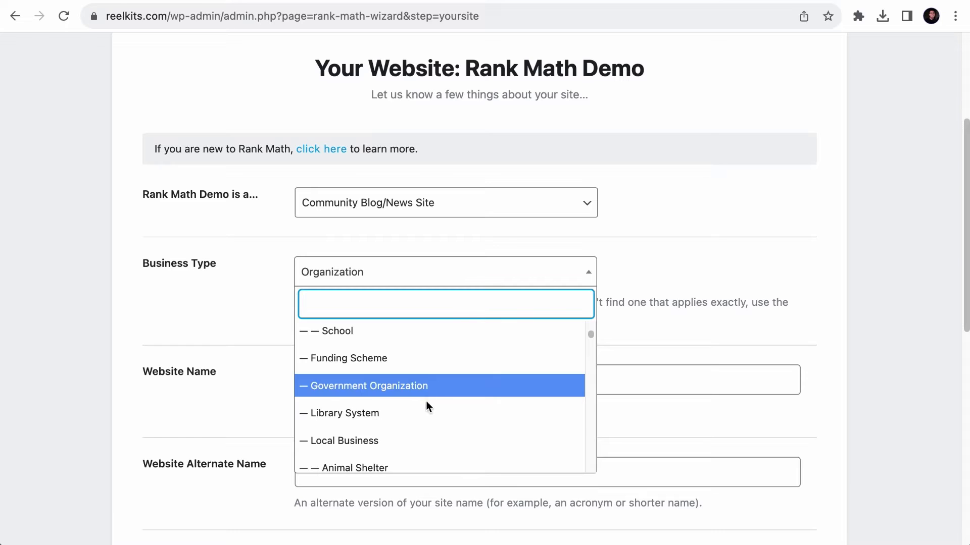
scroll(427, 401, down, 3)
scroll(403, 399, down, 10)
scroll(402, 403, down, 12)
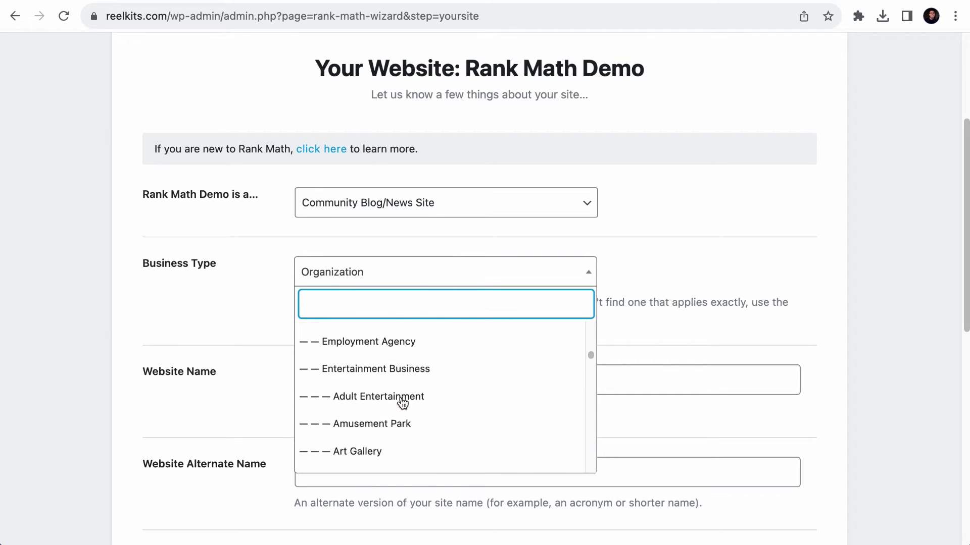
scroll(402, 402, up, 10)
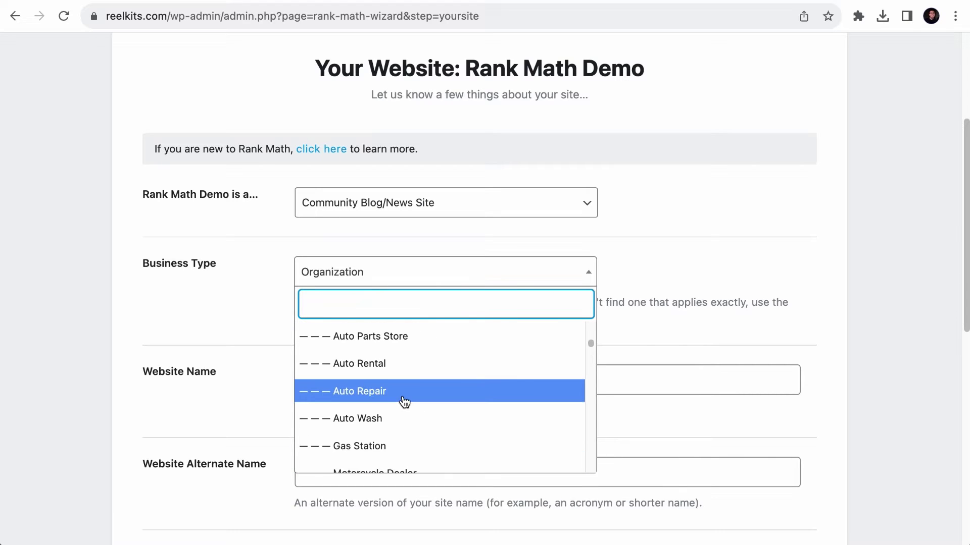
scroll(404, 402, up, 4)
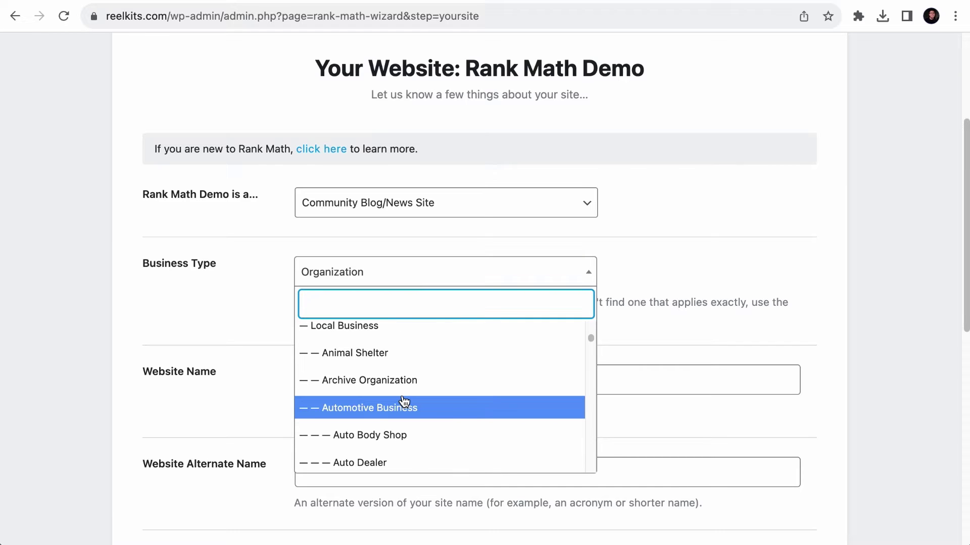
scroll(404, 401, up, 2)
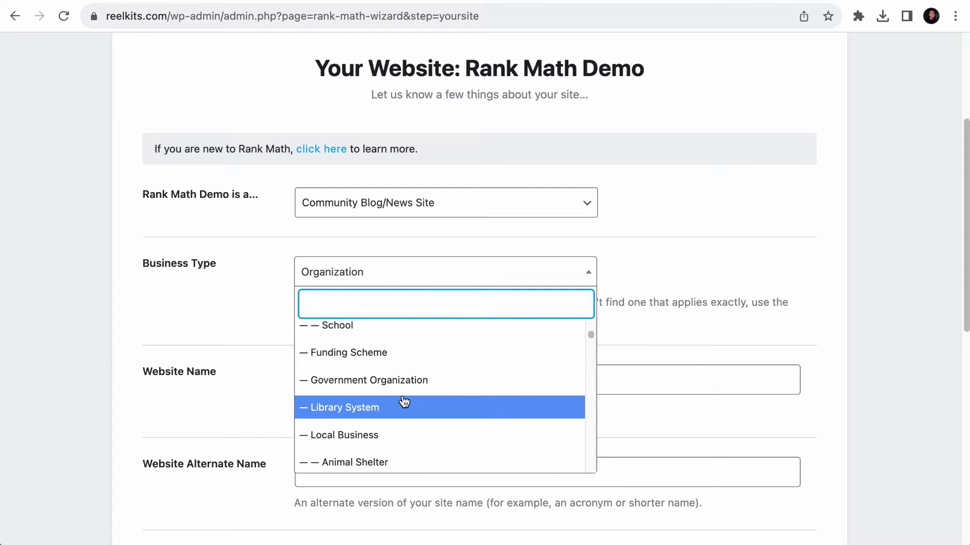
scroll(404, 402, up, 5)
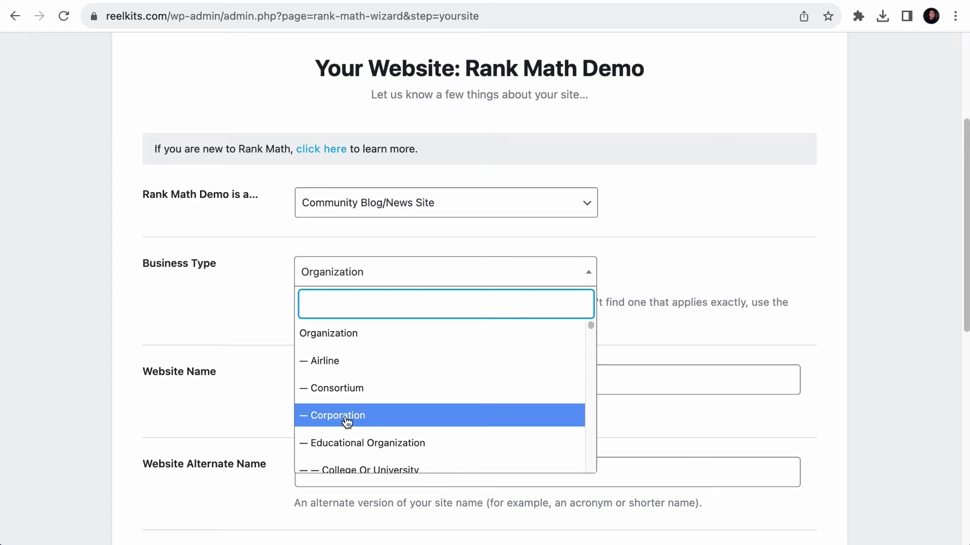
click(370, 340)
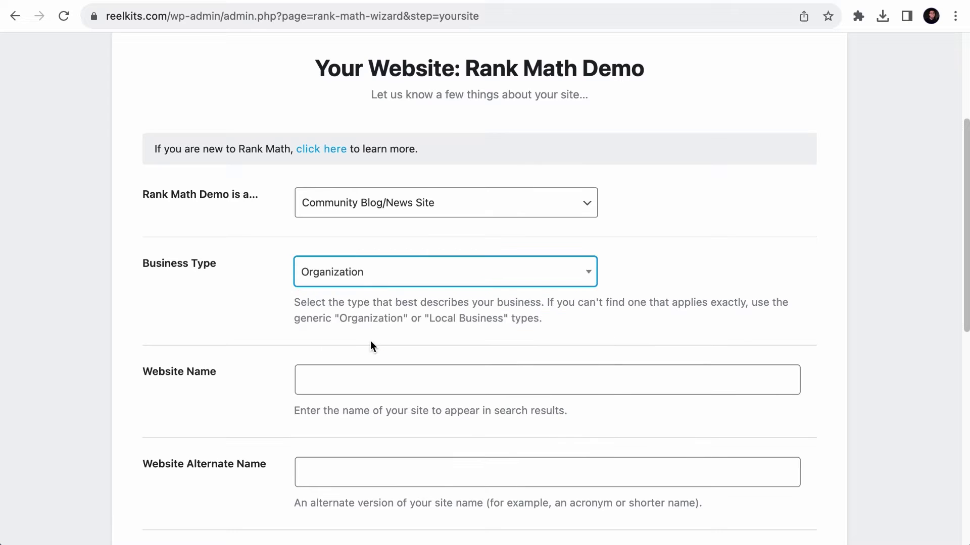
- With Google results beside the wizard, enter 'Rank Math' as the Website Name
scroll(371, 343, down, 1)
click(318, 330)
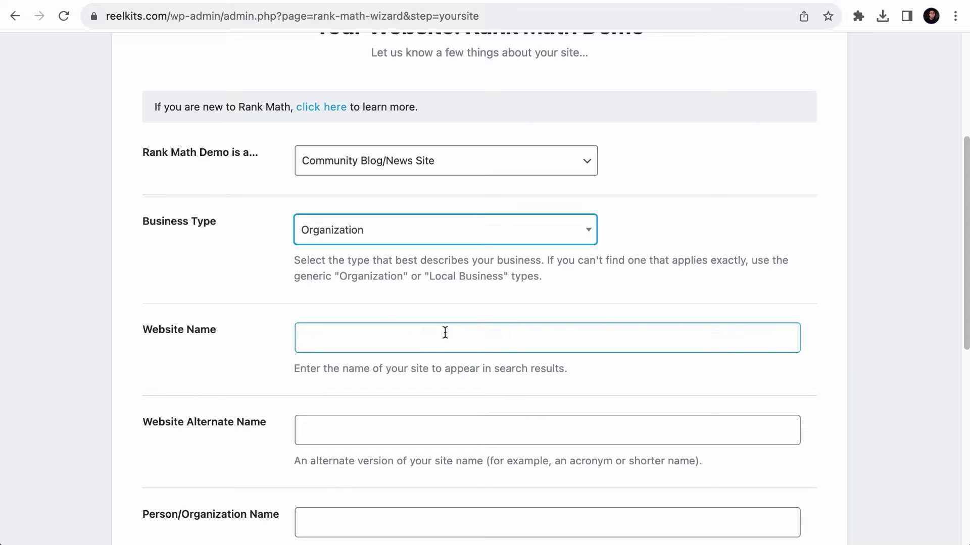
drag(967, 305, 513, 309)
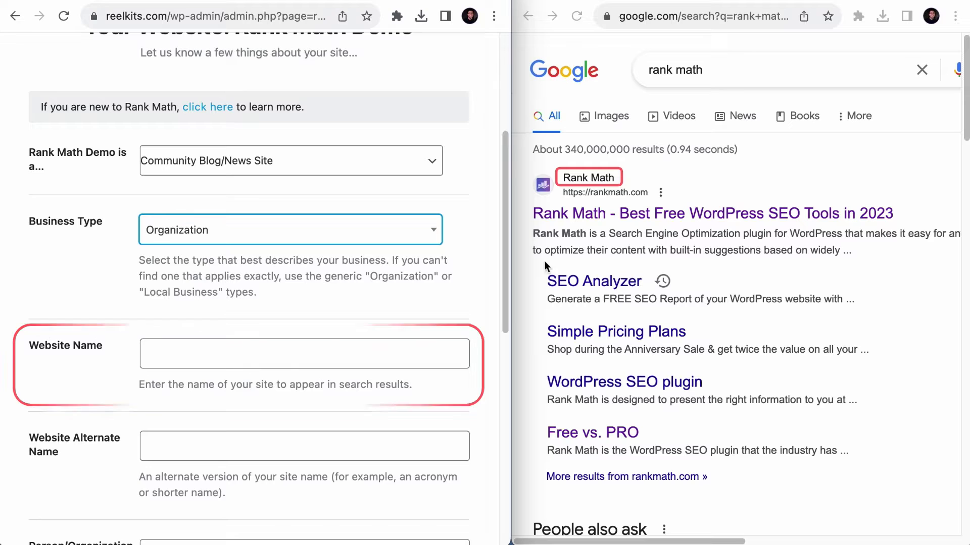
scroll(362, 304, down, 3)
click(328, 222)
text(Rank Math)
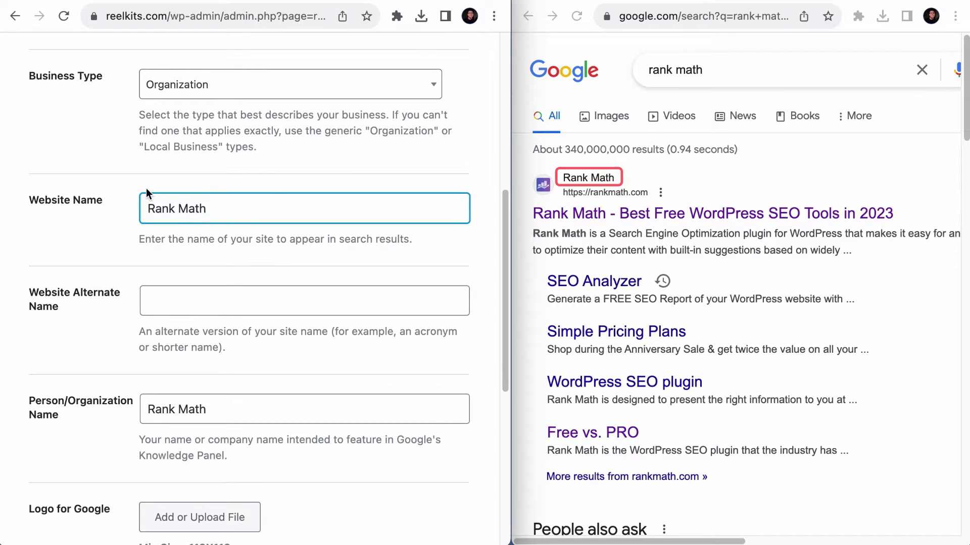
scroll(147, 190, down, 2)
click(172, 226)
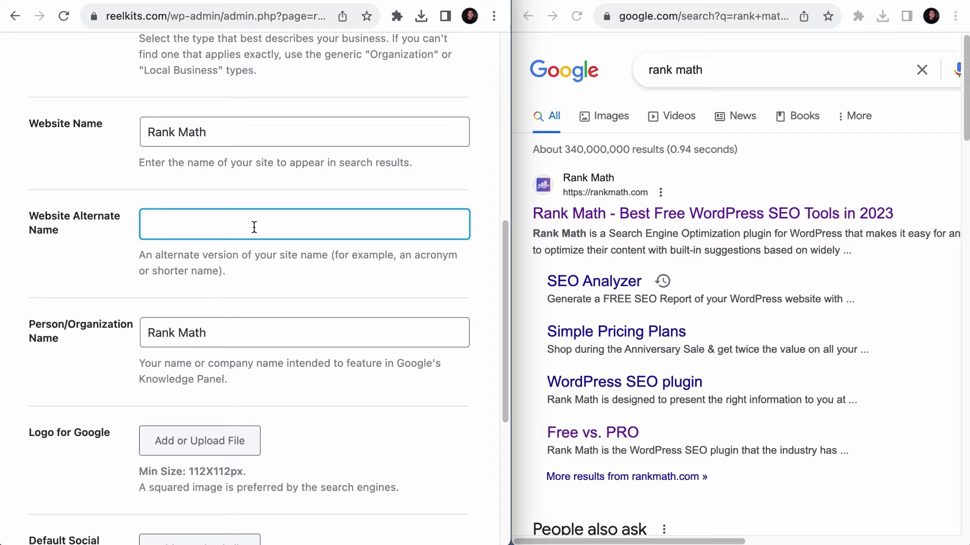
- Search Google for 'CPF' beside the form, then widen the wizard back to full screen
click(600, 65)
key(super+a)
text(CPF)
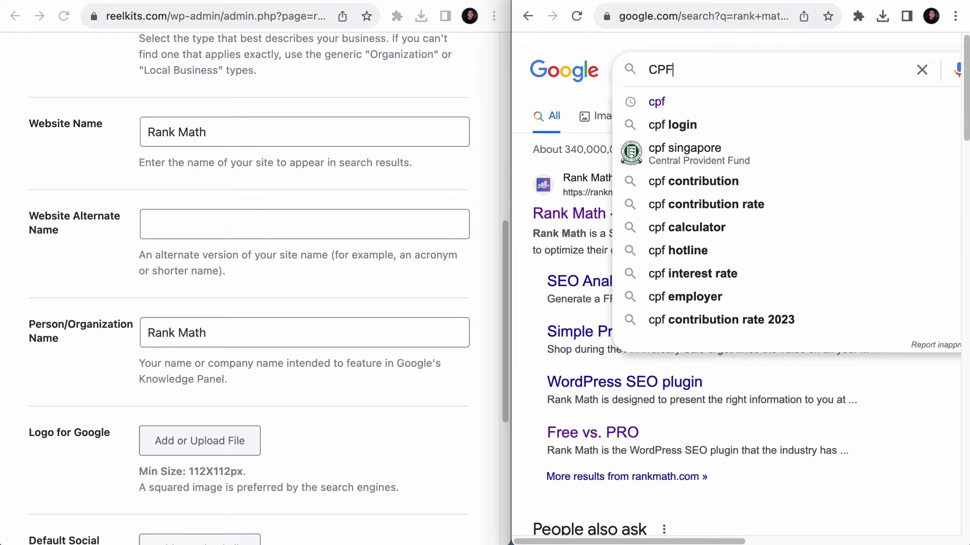
key(Return)
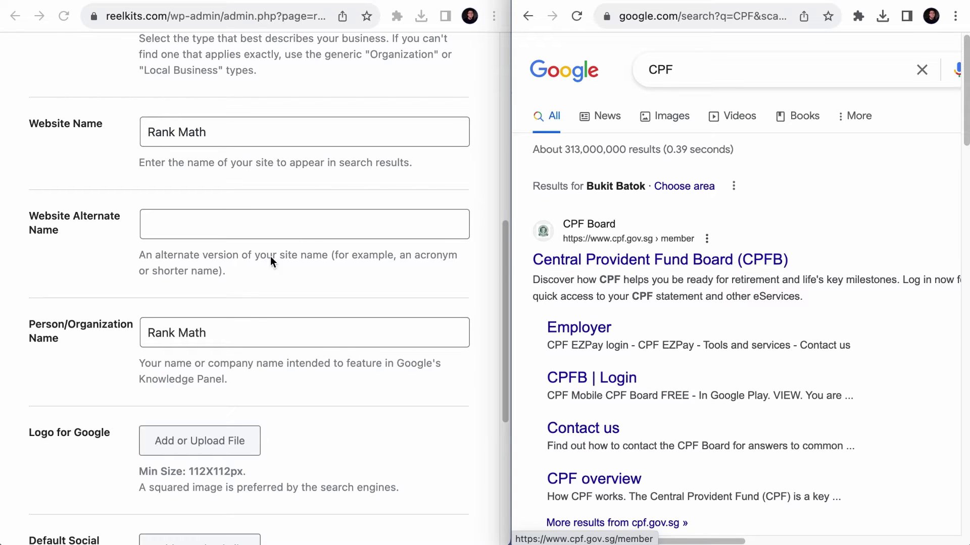
click(307, 232)
drag(511, 228, 957, 235)
scroll(470, 226, down, 2)
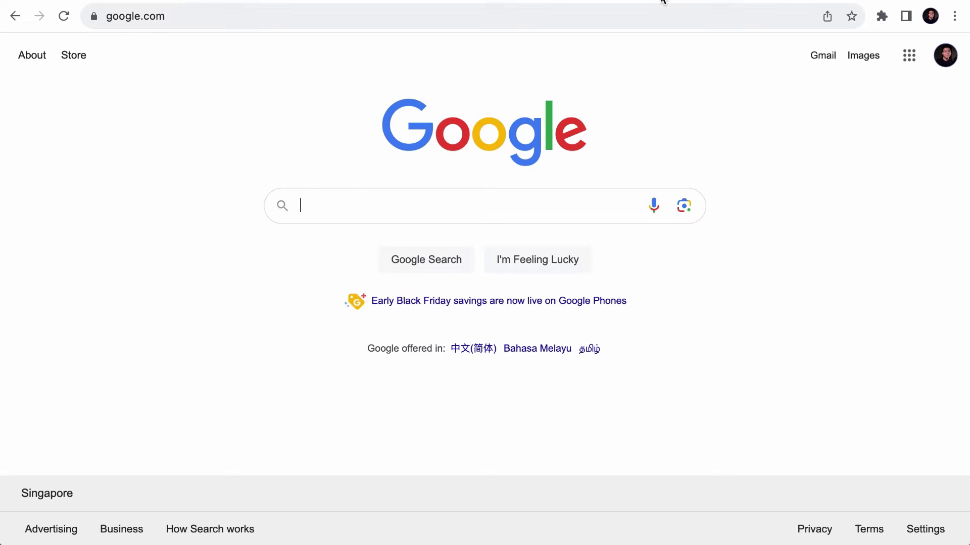
- Search Google for 'Wordpress' to view its knowledge panel, then return to the wizard tab
text(Wordpress)
key(Return)
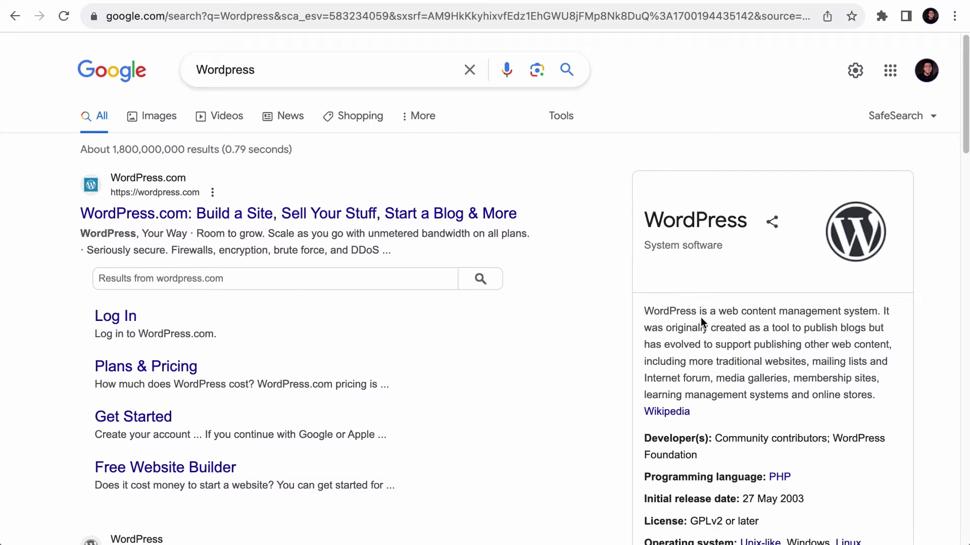
scroll(701, 320, down, 3)
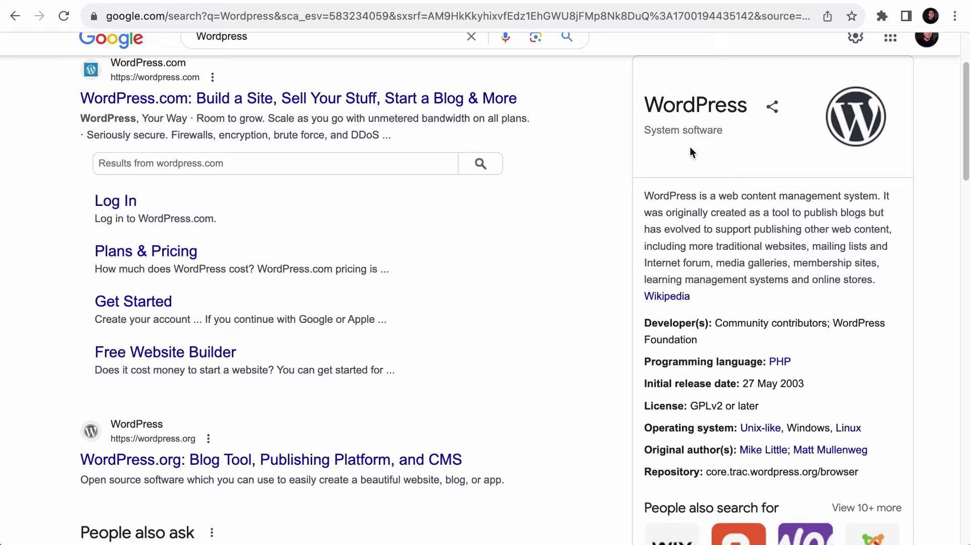
scroll(707, 136, up, 1)
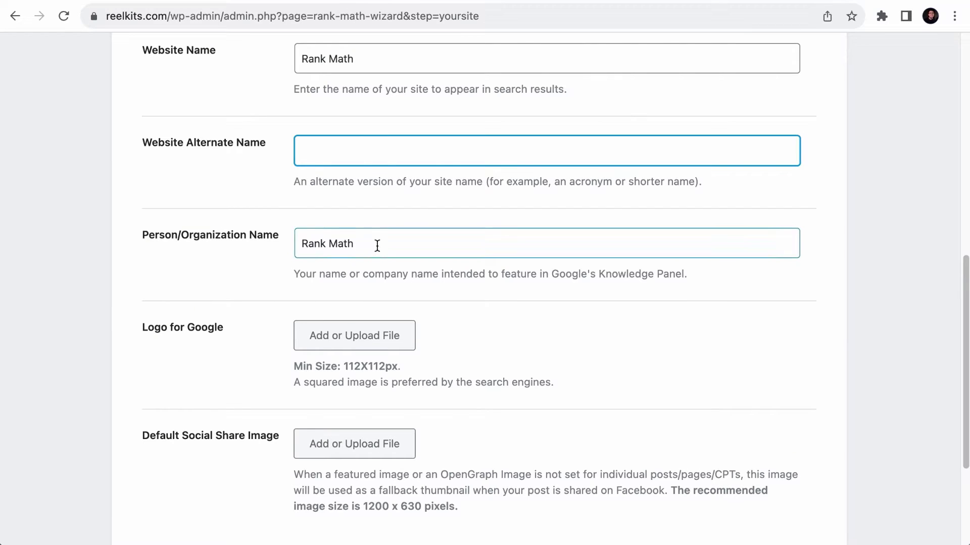
scroll(377, 245, down, 4)
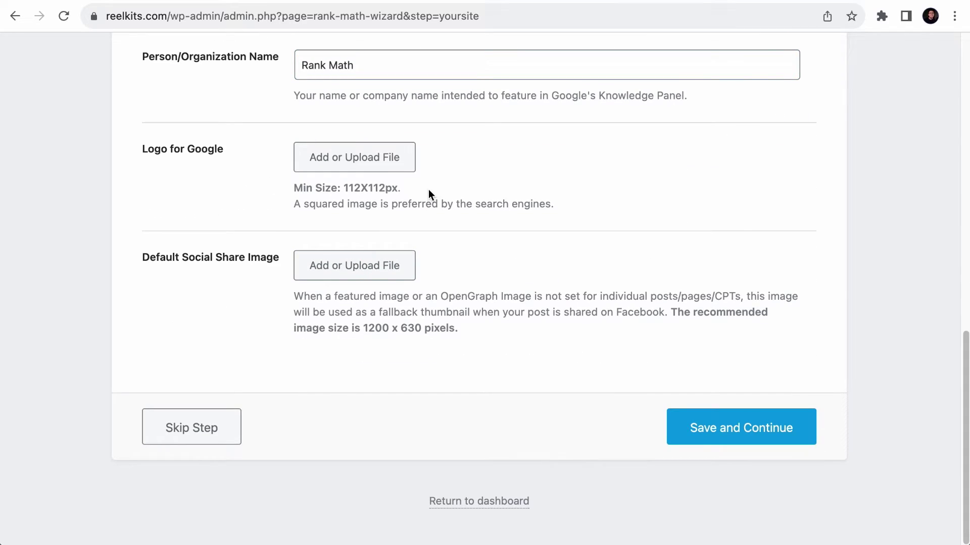
click(679, 1)
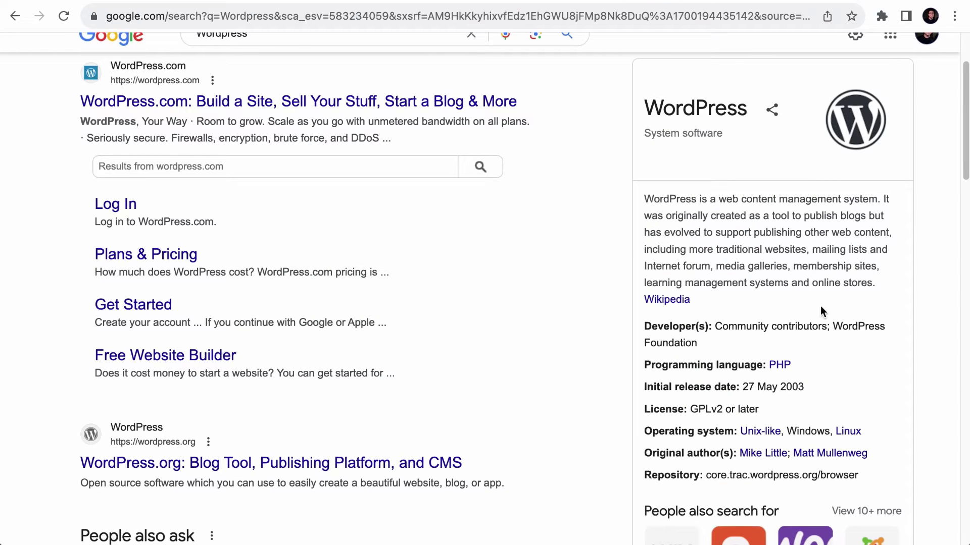
key(ctrl+shift+Tab)
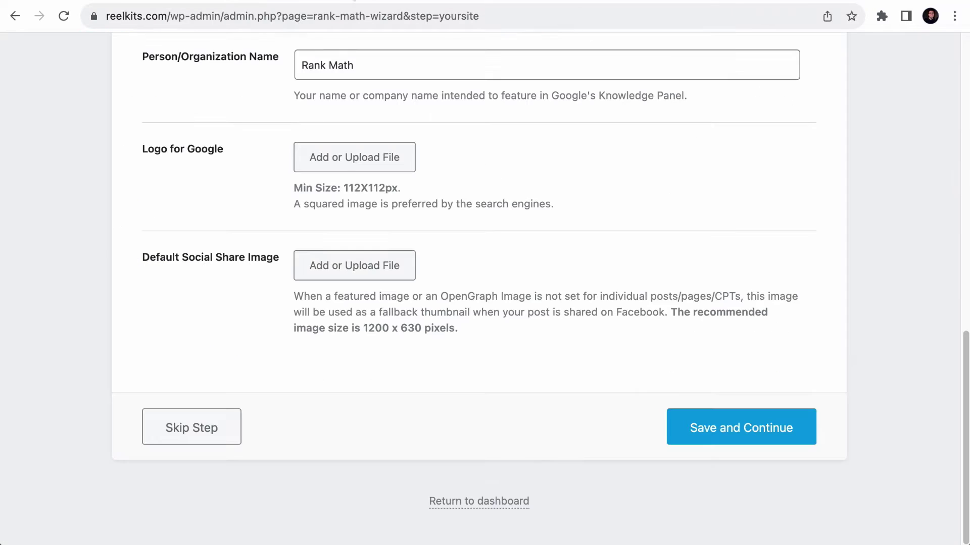
- Upload rank-math-logo-at-top.png through the Logo for Google media uploader
drag(965, 198, 509, 195)
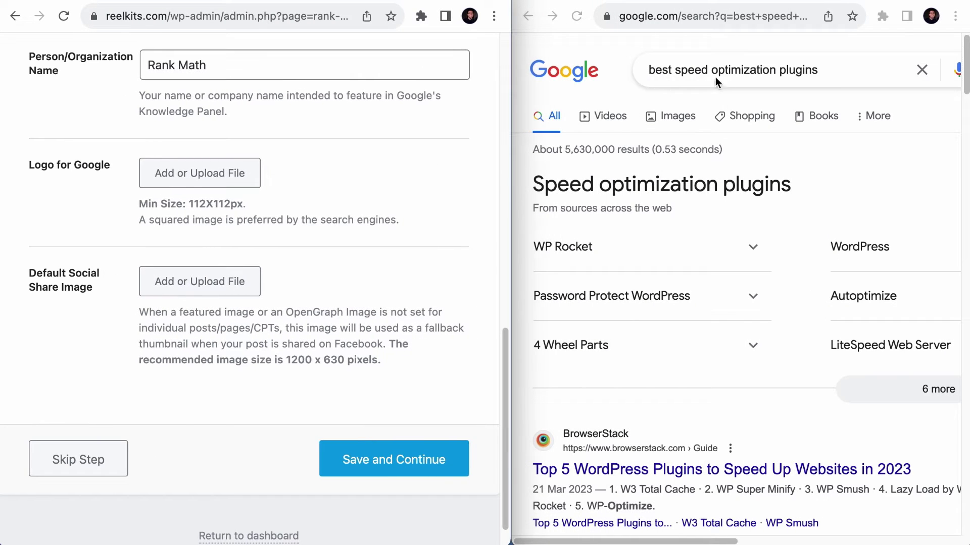
scroll(744, 259, down, 10)
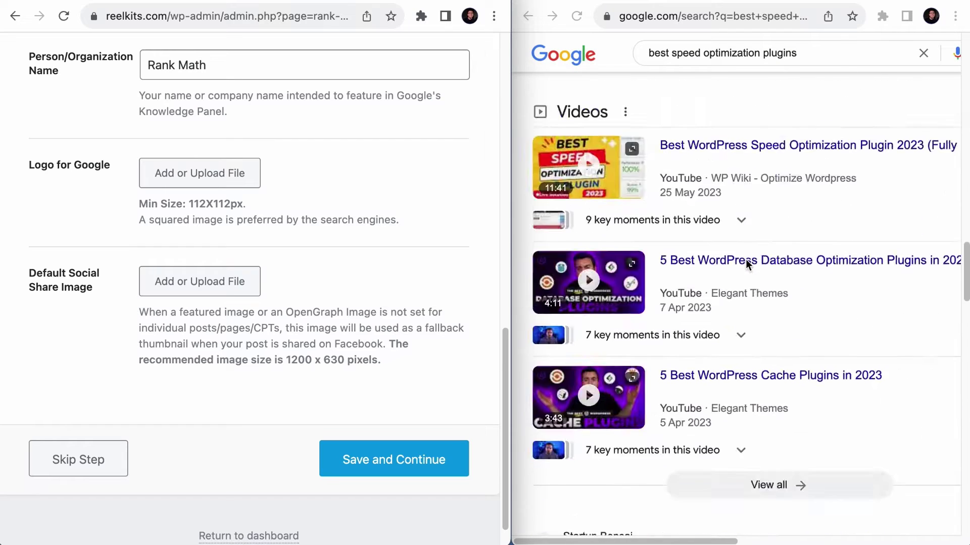
scroll(745, 259, down, 10)
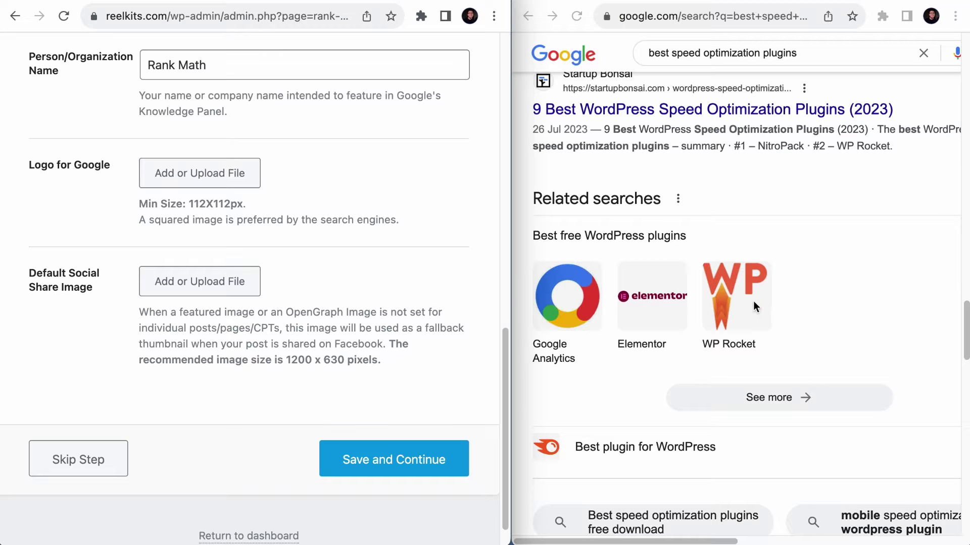
click(238, 174)
click(253, 308)
click(151, 162)
click(528, 406)
- Give the logo alt text 'Rank Math' and use it as the Logo for Google
text(Rank Math)
click(435, 501)
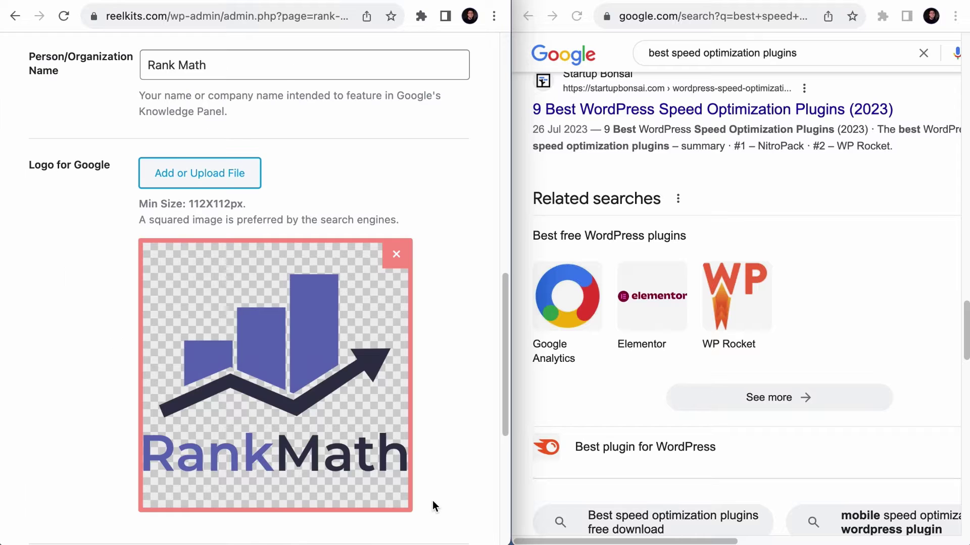
scroll(388, 376, down, 1)
scroll(389, 376, down, 2)
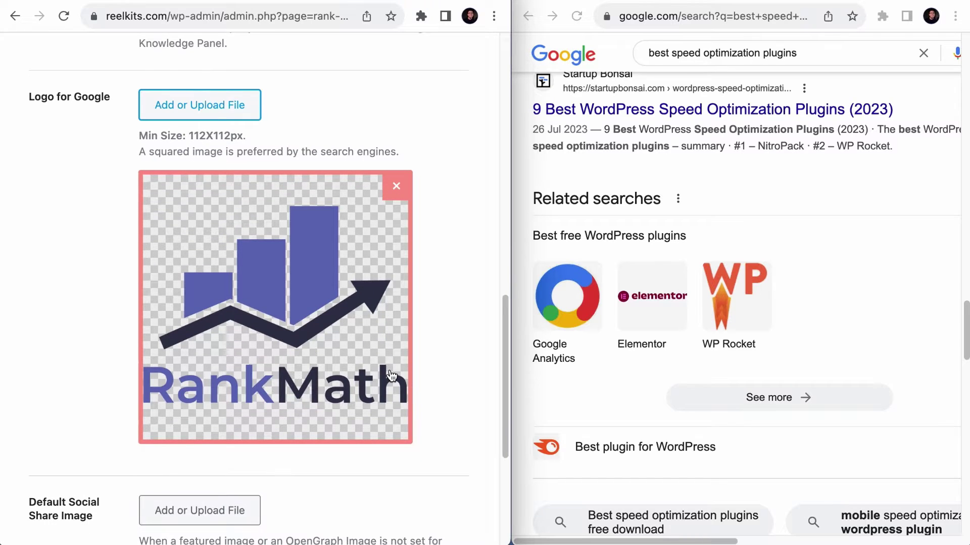
scroll(408, 156, down, 1)
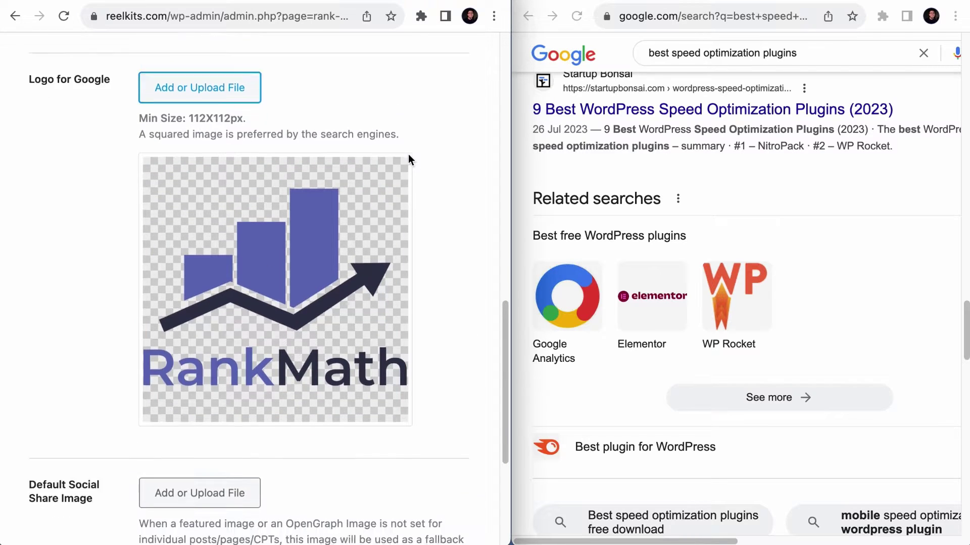
scroll(408, 154, down, 5)
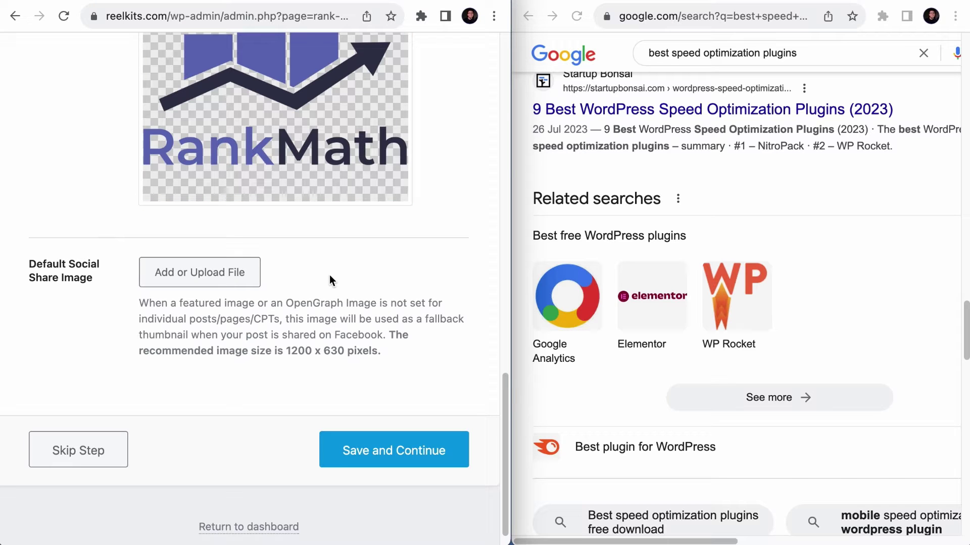
- Check the 1200 x 630 pixel social image size against the Facebook post, then save the Your Website step
key(super+grave)
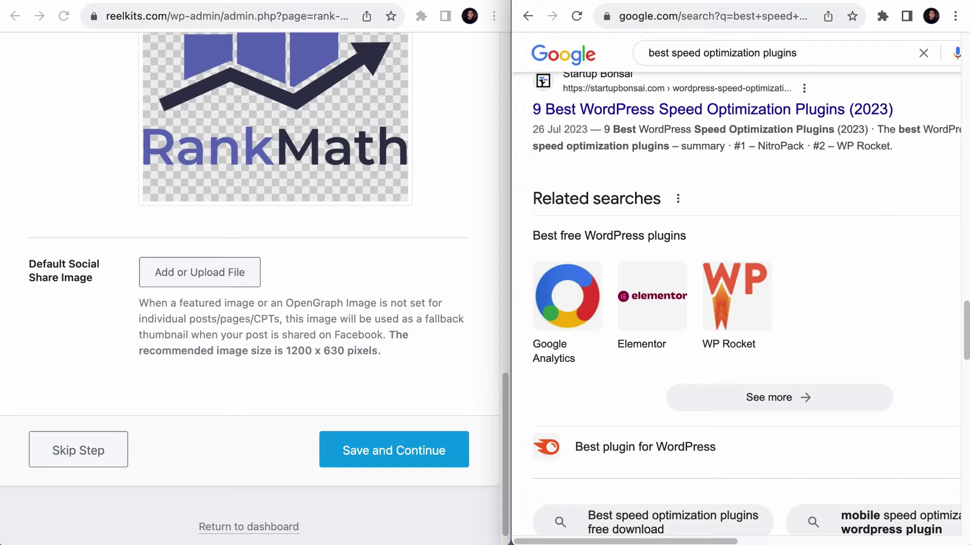
key(super+grave)
scroll(733, 173, down, 2)
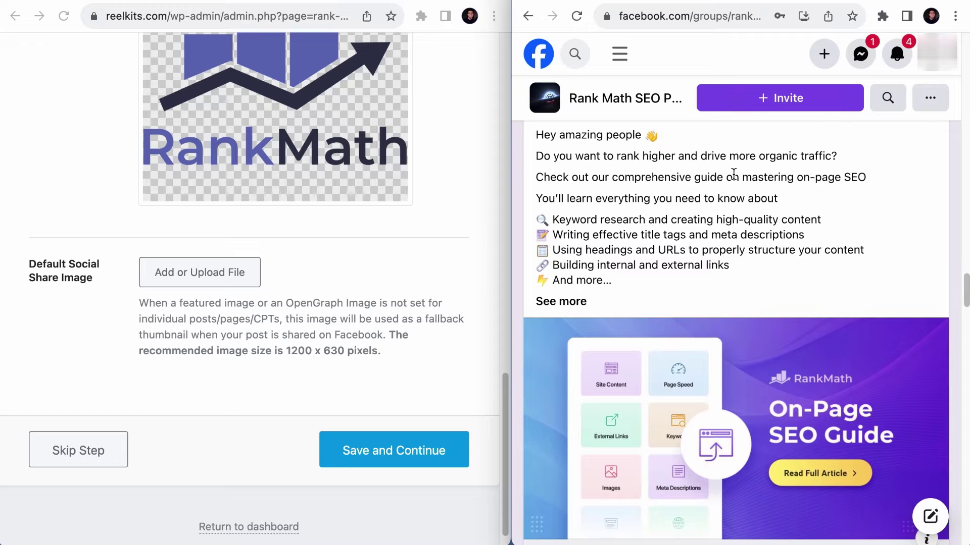
scroll(732, 314, down, 3)
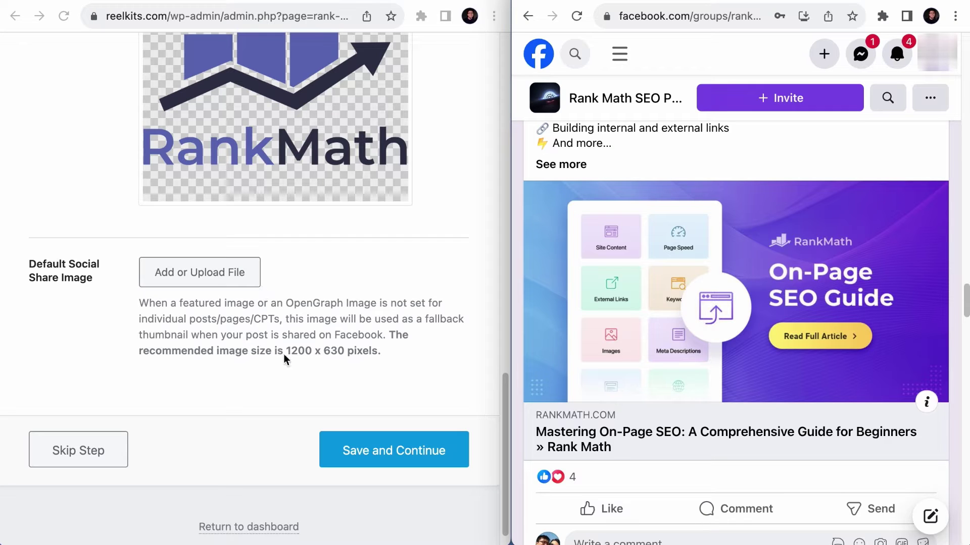
drag(286, 352, 366, 351)
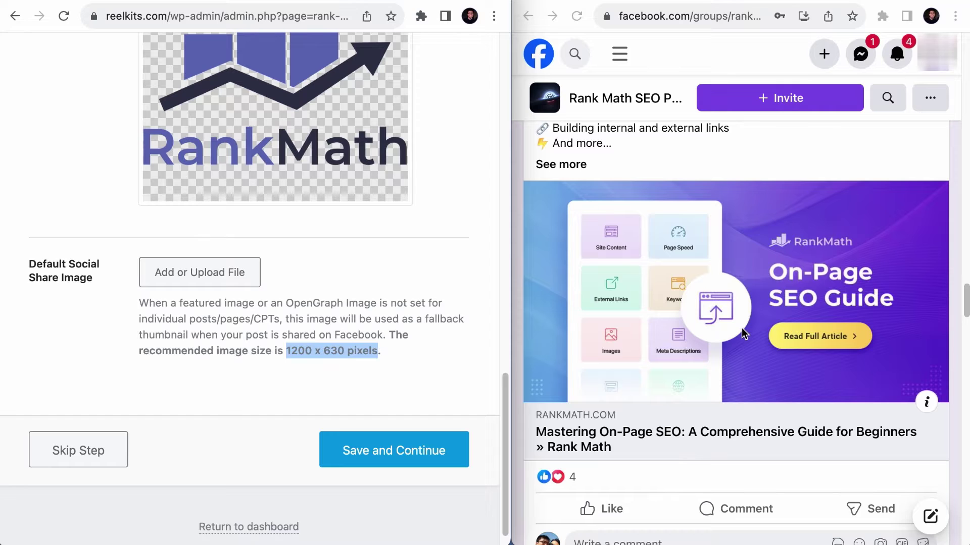
scroll(844, 265, up, 10)
scroll(826, 265, down, 10)
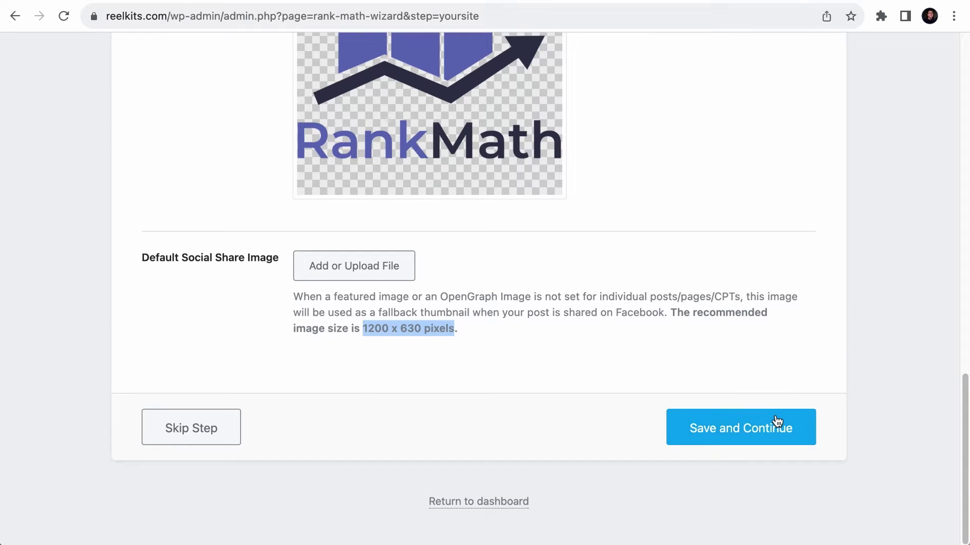
click(777, 421)
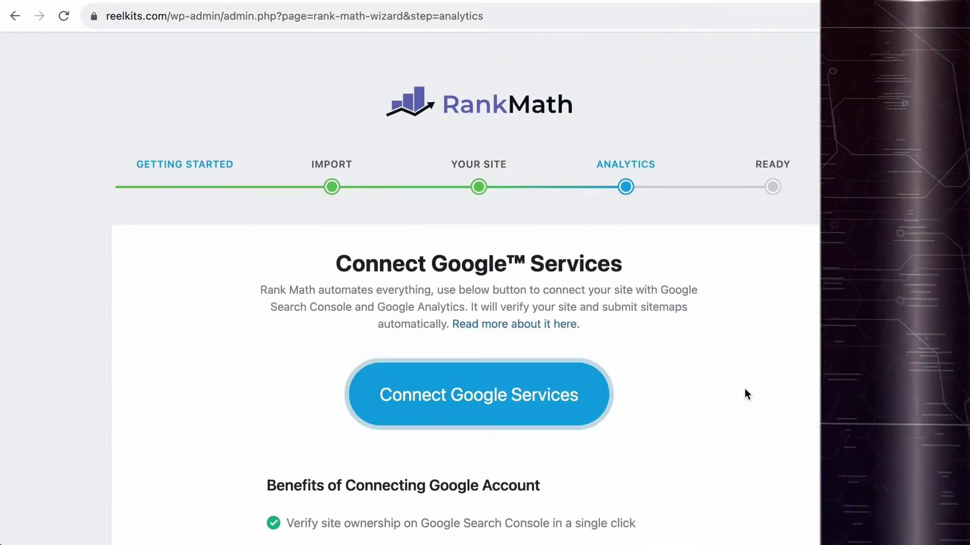
scroll(744, 388, down, 4)
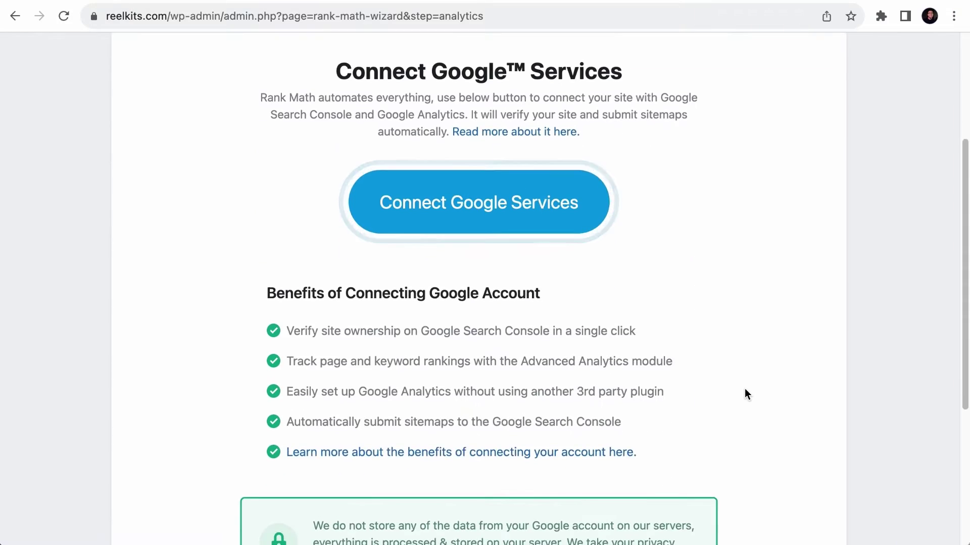
scroll(745, 394, down, 1)
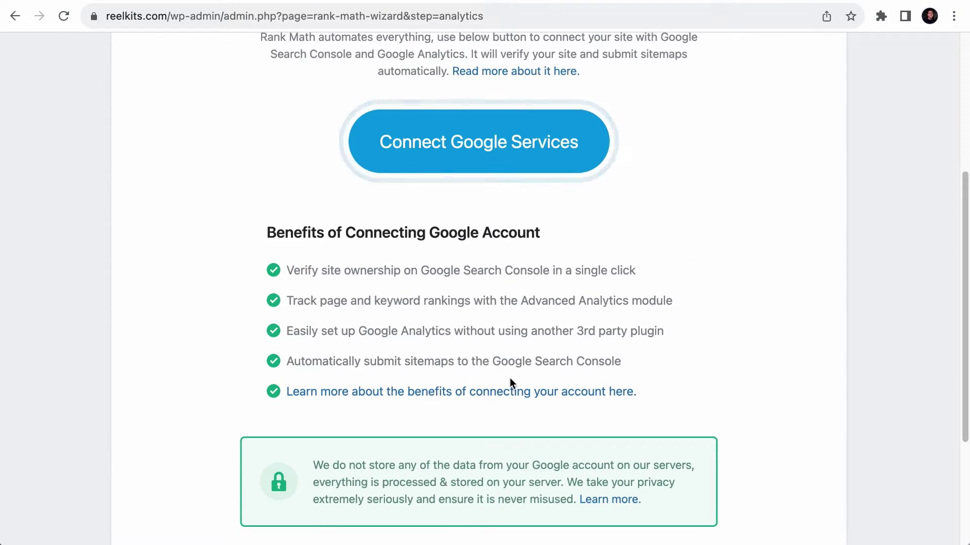
scroll(511, 379, up, 3)
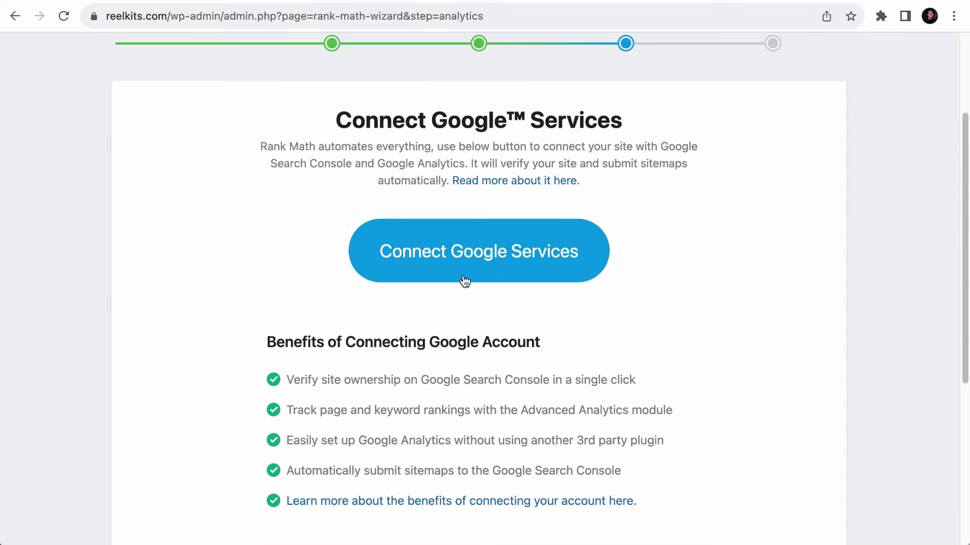
click(447, 264)
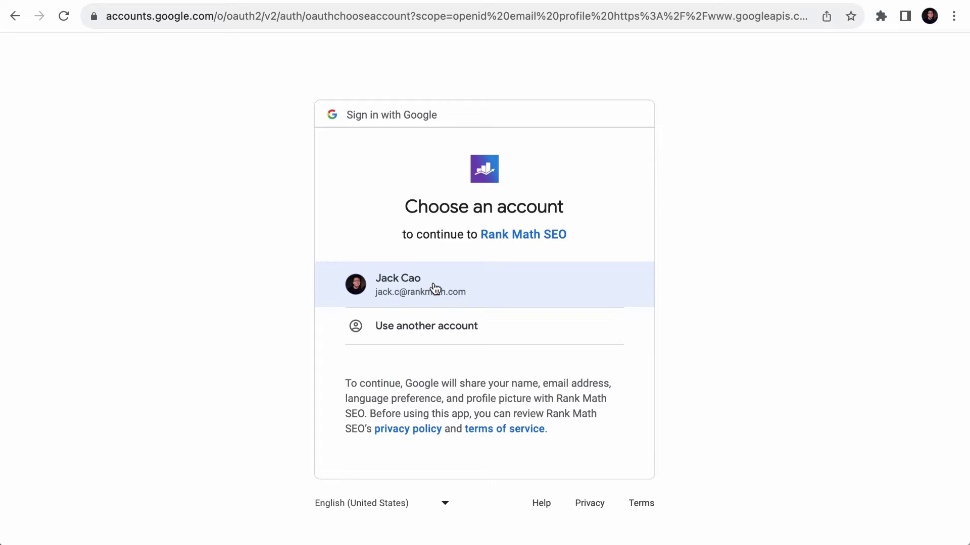
- Sign in with the Google account and confirm Search Console lists no properties yet
click(455, 289)
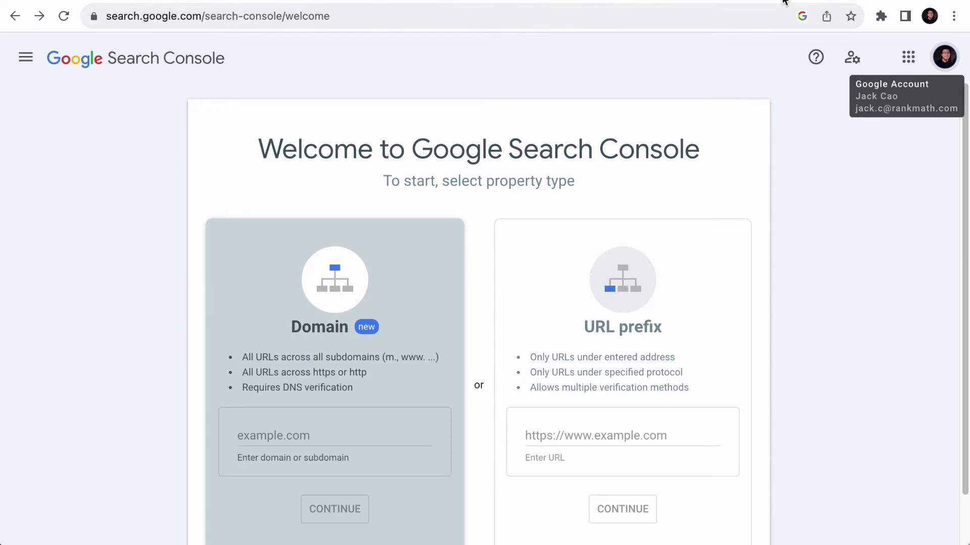
click(952, 64)
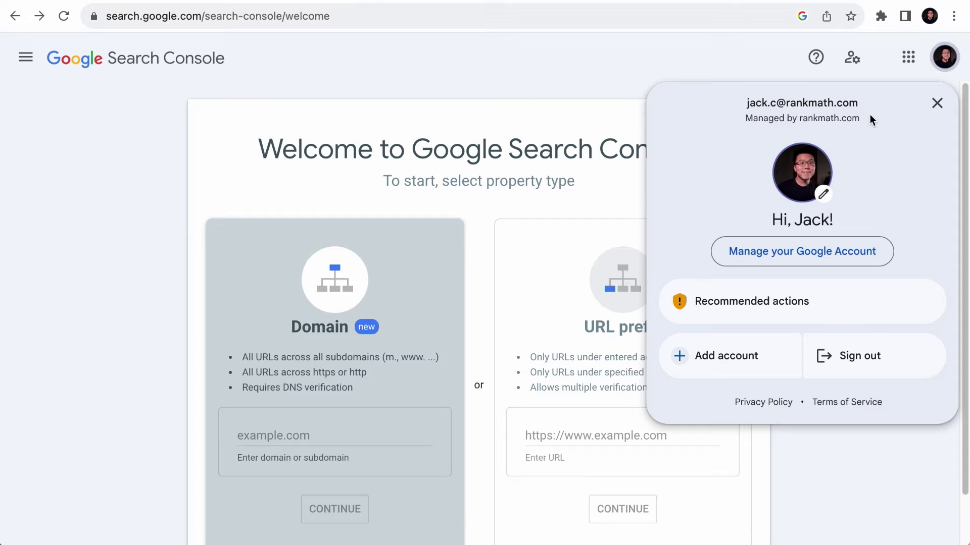
click(28, 58)
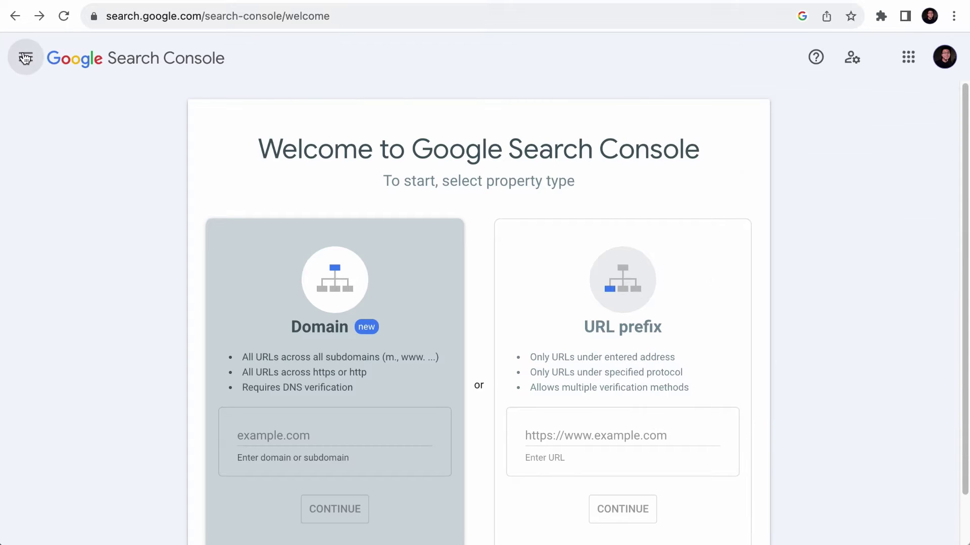
click(89, 106)
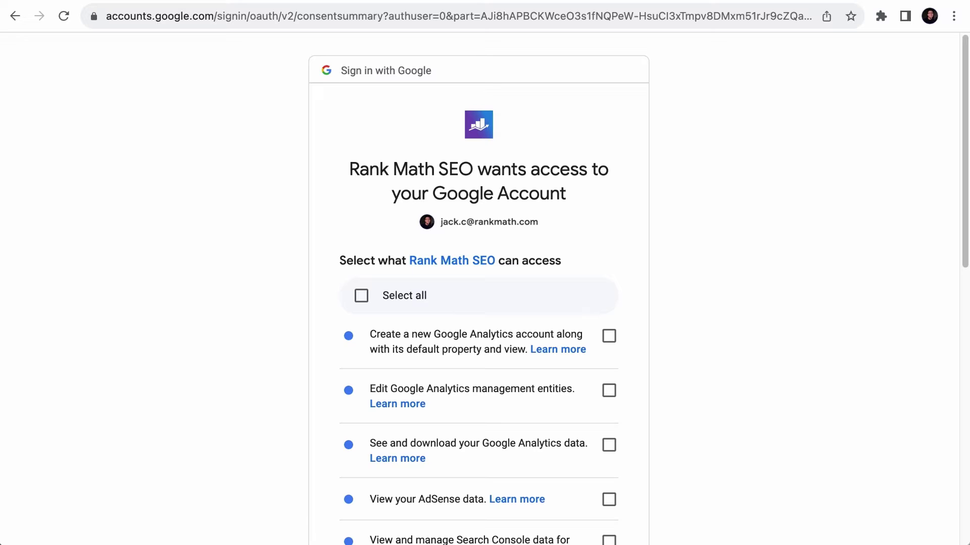
- Tick Select all for the Analytics, AdSense and Search Console permissions and confirm with Continue
scroll(606, 256, down, 3)
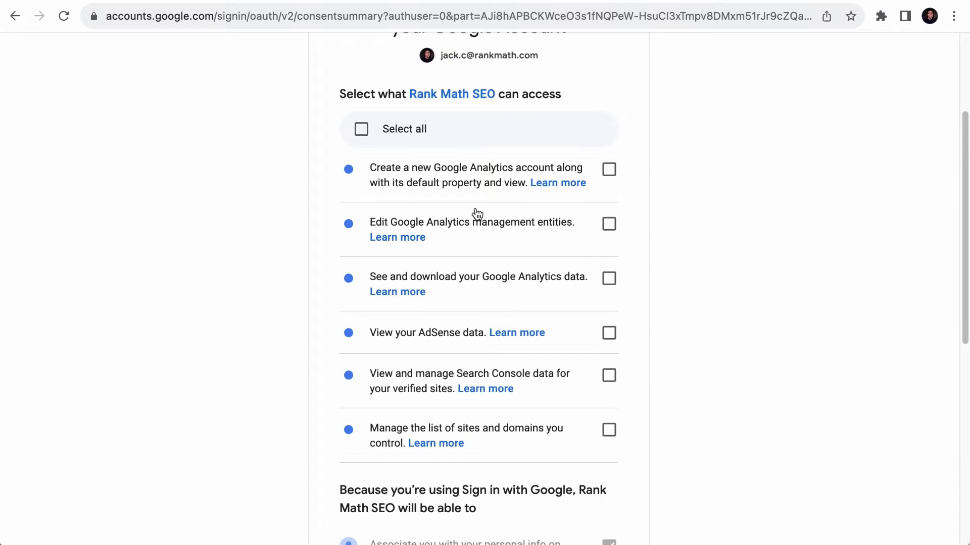
click(362, 130)
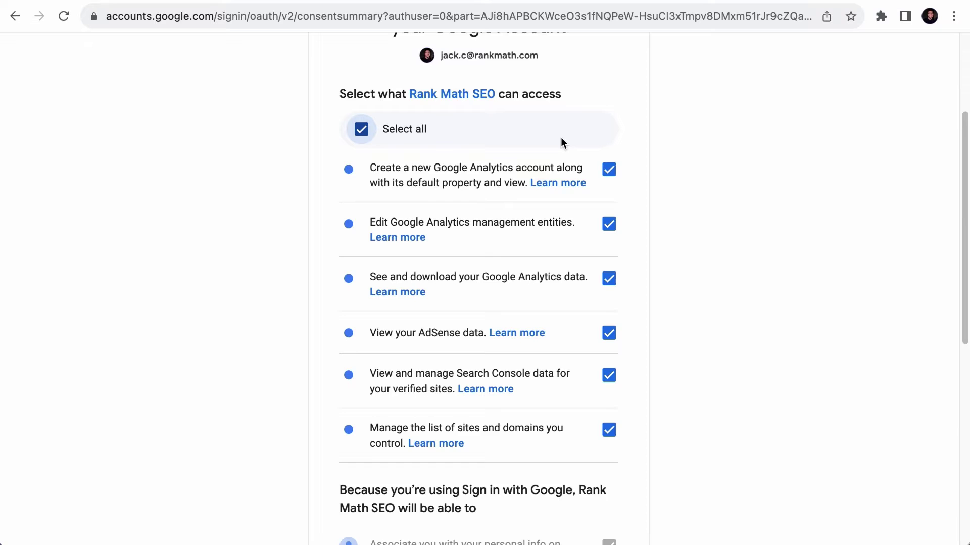
scroll(560, 138, down, 9)
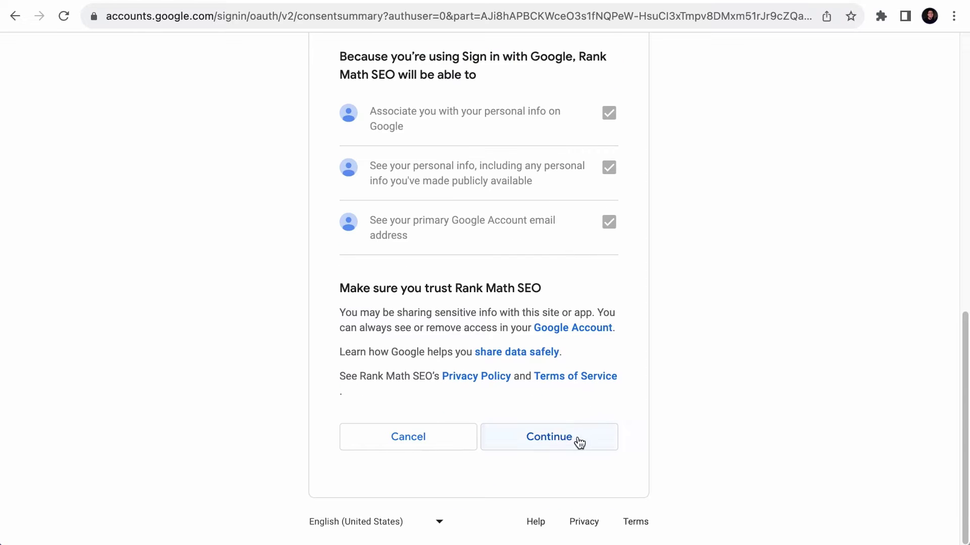
click(579, 440)
scroll(579, 442, down, 2)
scroll(577, 442, down, 4)
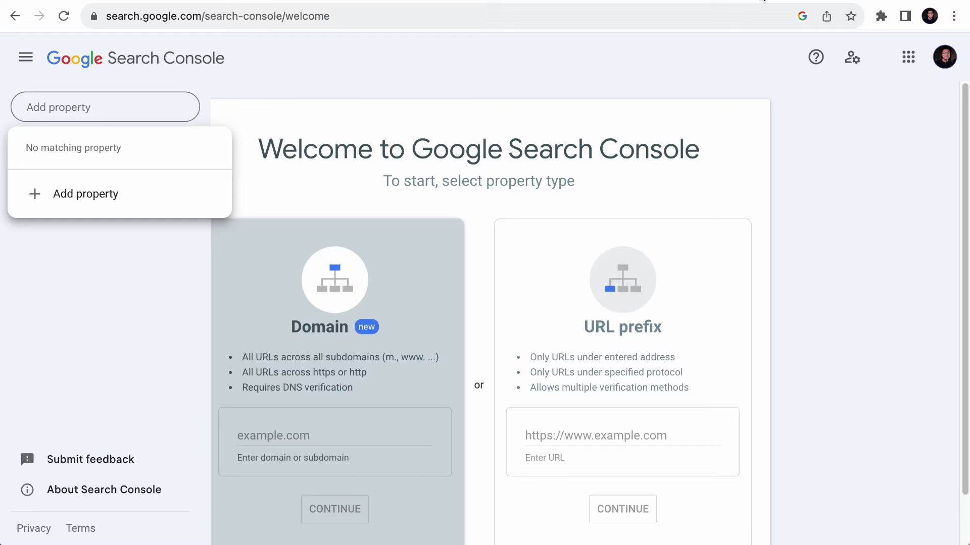
click(63, 15)
click(90, 120)
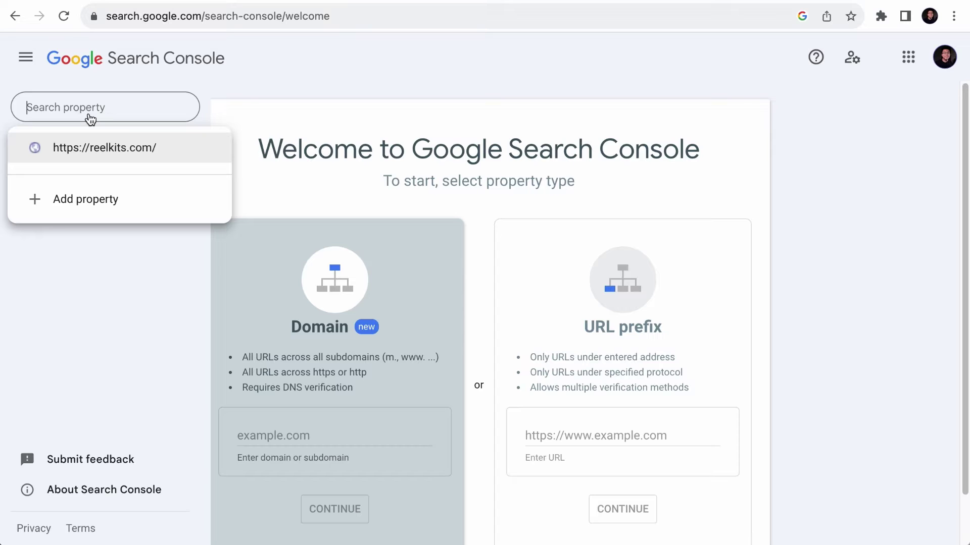
click(105, 150)
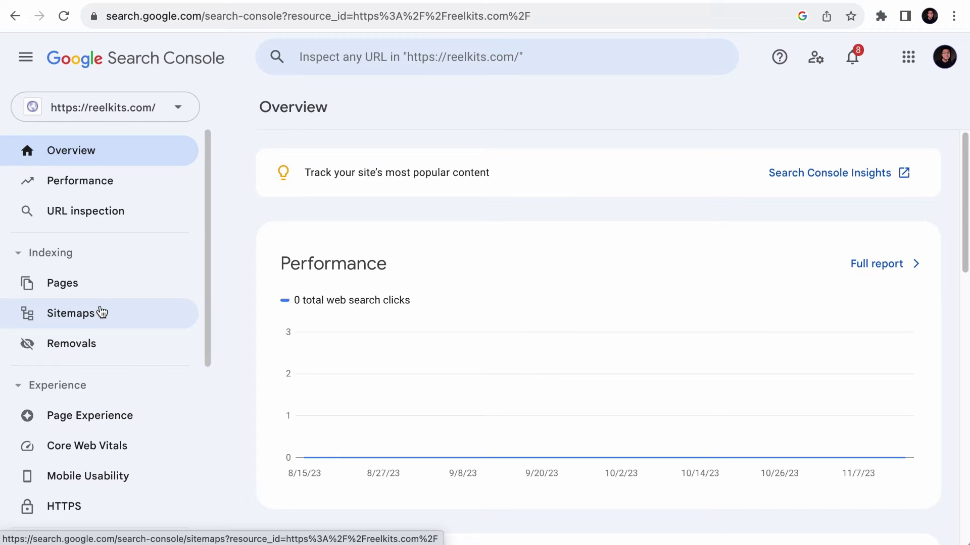
click(101, 313)
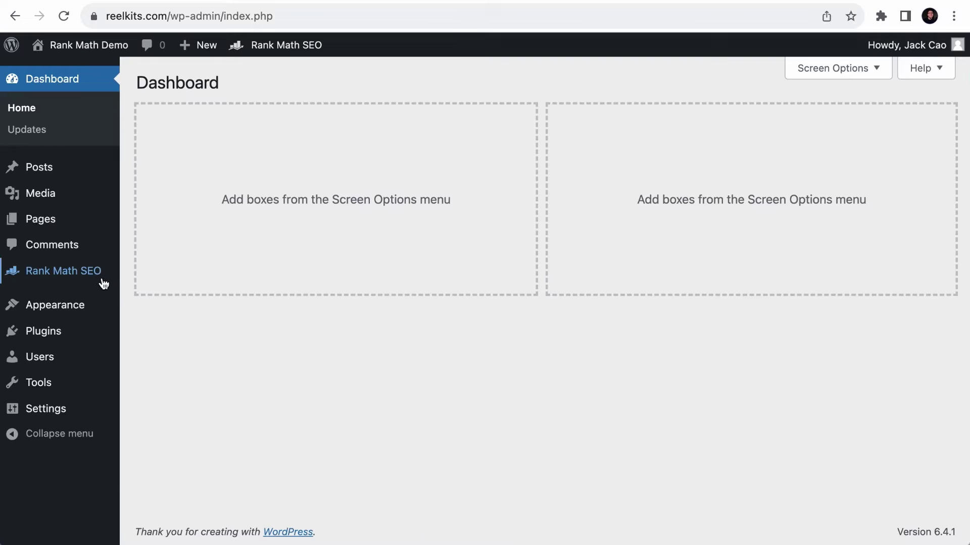
- Review Rank Math's Sitemap Settings across the Posts, Pages and General tabs
mouse_move(102, 278)
click(158, 370)
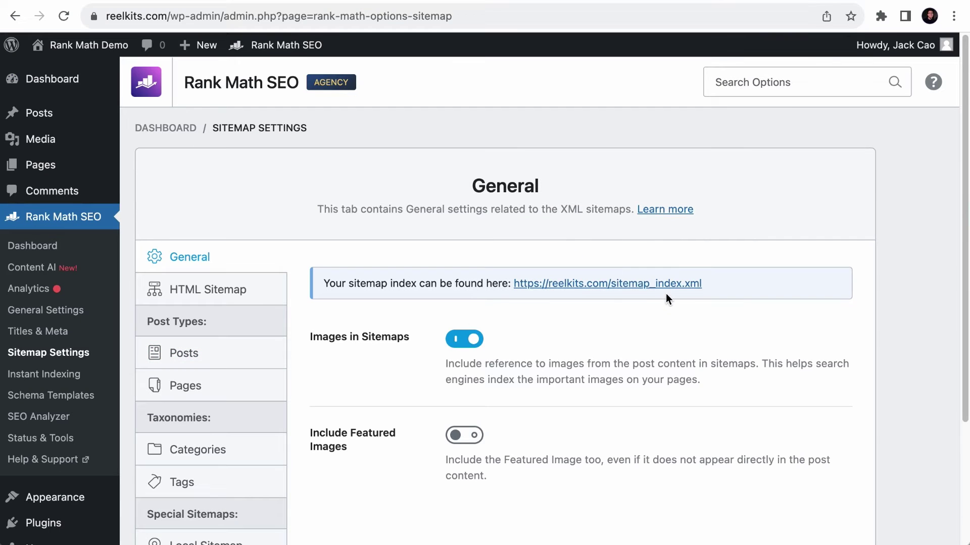
click(192, 353)
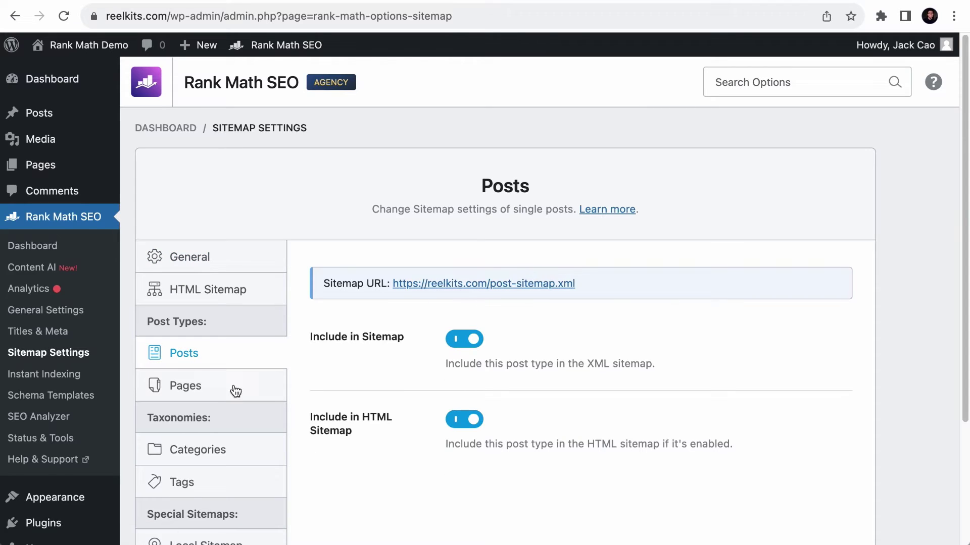
click(252, 385)
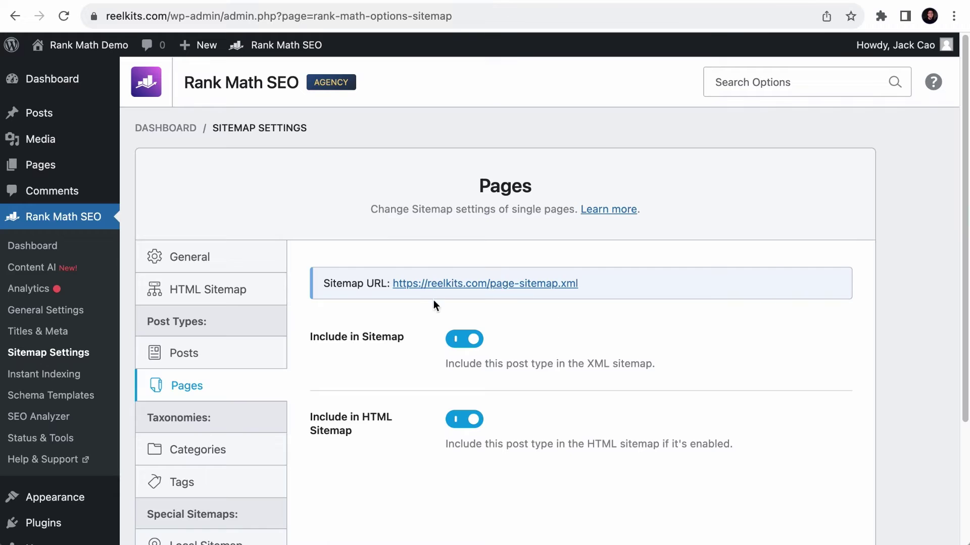
click(190, 256)
- Open sitemap_index.xml, close it, and compare with Search Console's Sitemaps page
click(656, 283)
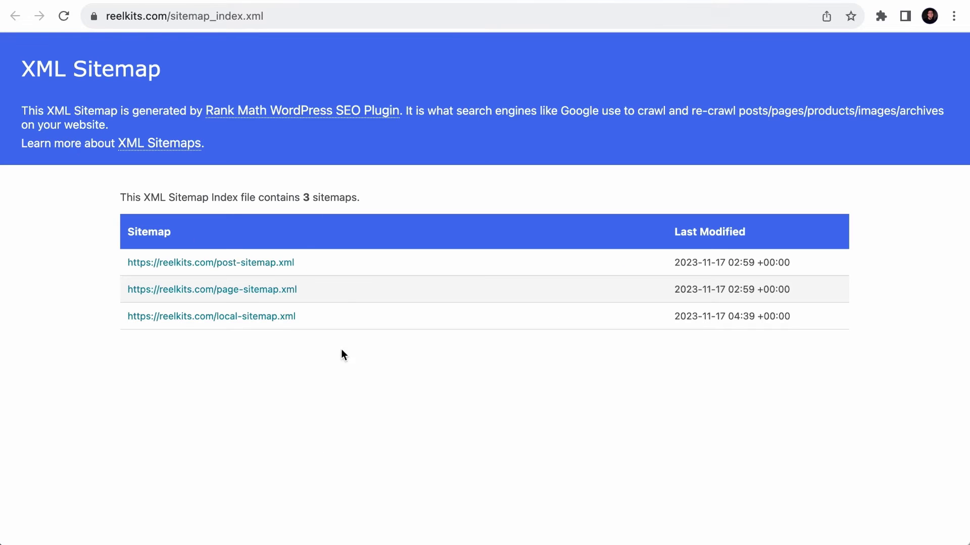
key(super+w)
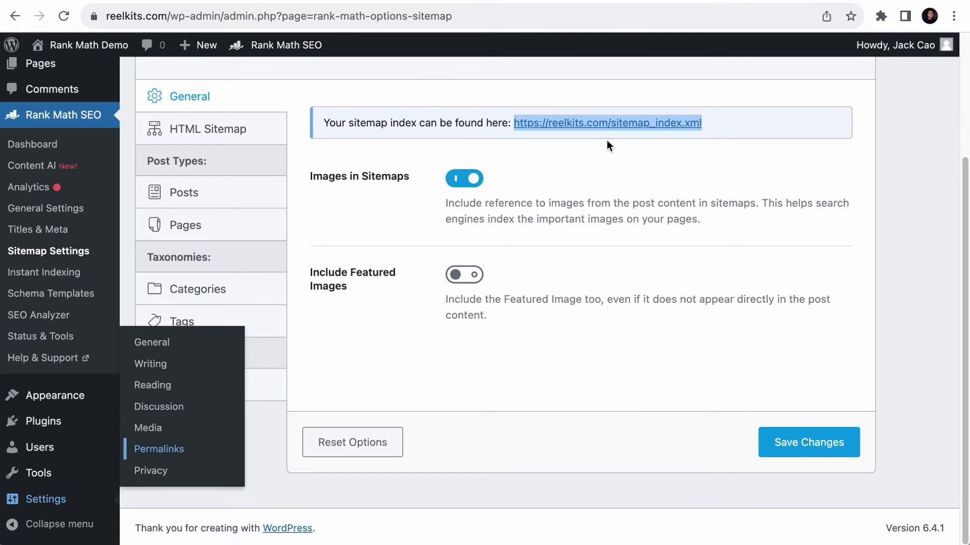
scroll(607, 141, up, 3)
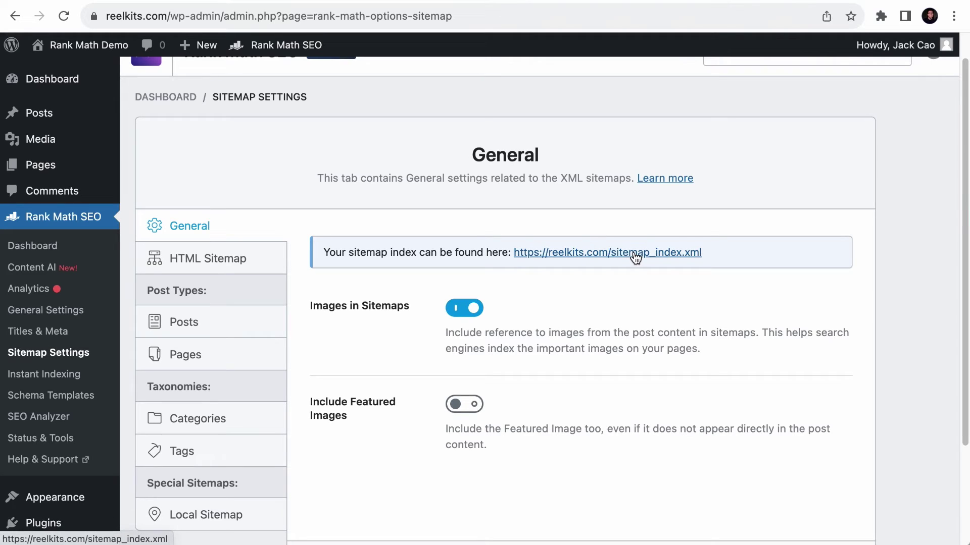
click(513, 1)
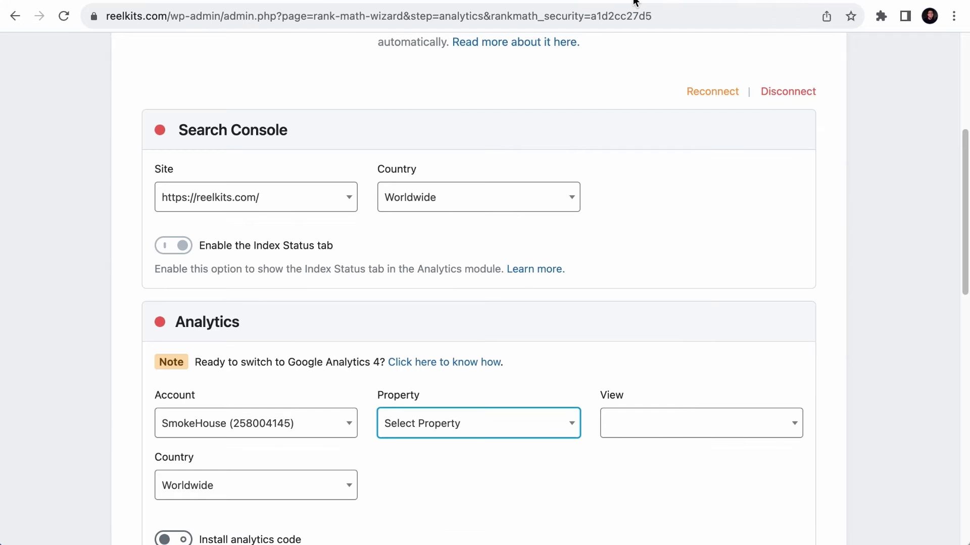
- Confirm the wizard's Analytics account list offers only SmokeHouse, then go to the Google Analytics site
click(631, 4)
scroll(219, 297, down, 2)
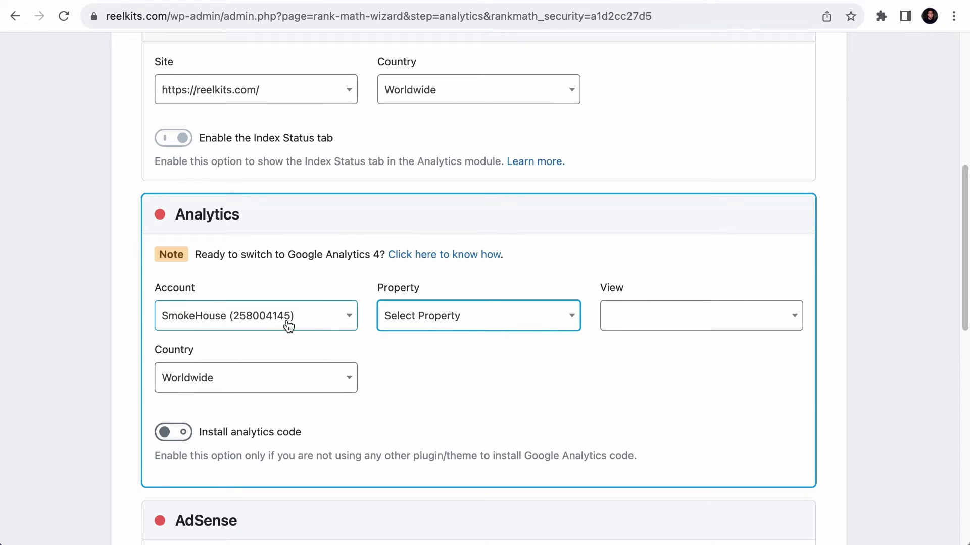
click(195, 315)
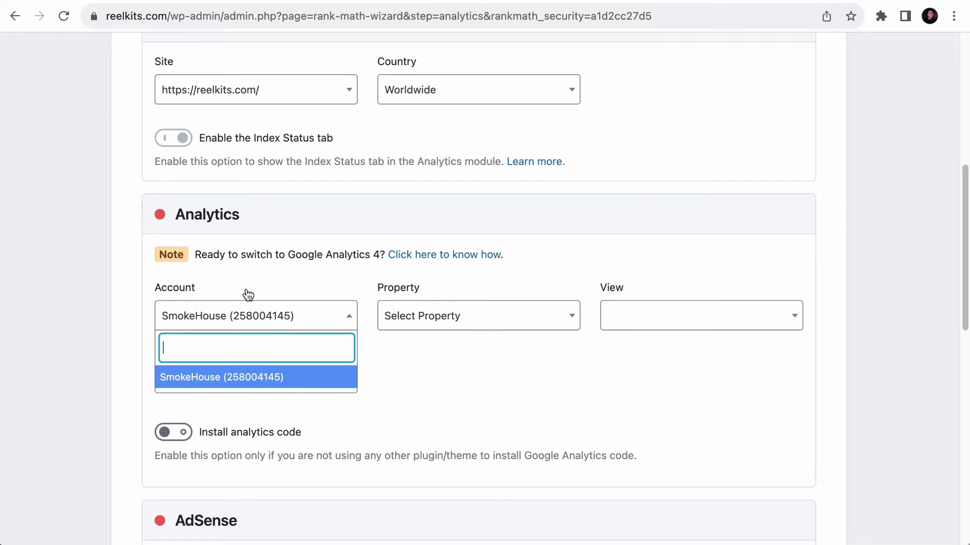
click(344, 274)
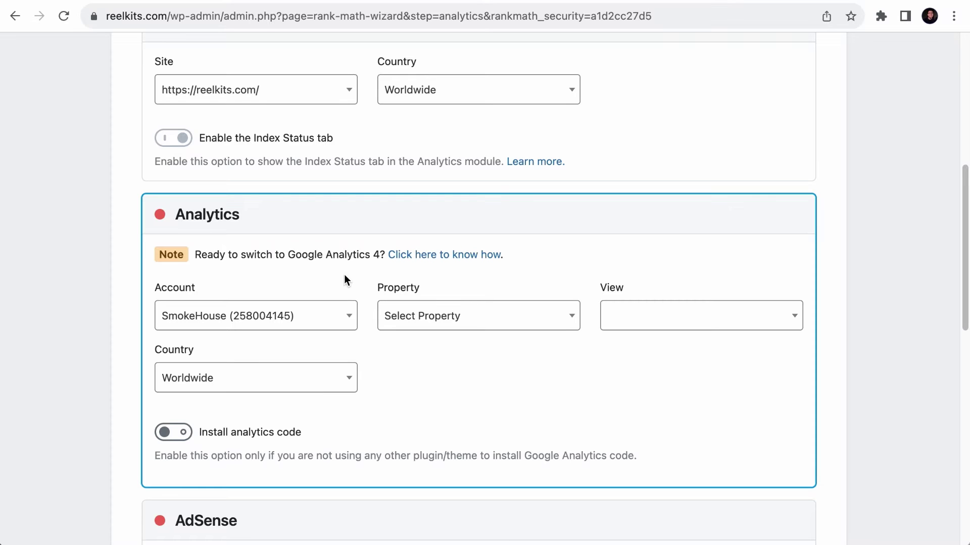
key(ctrl+Tab)
click(673, 18)
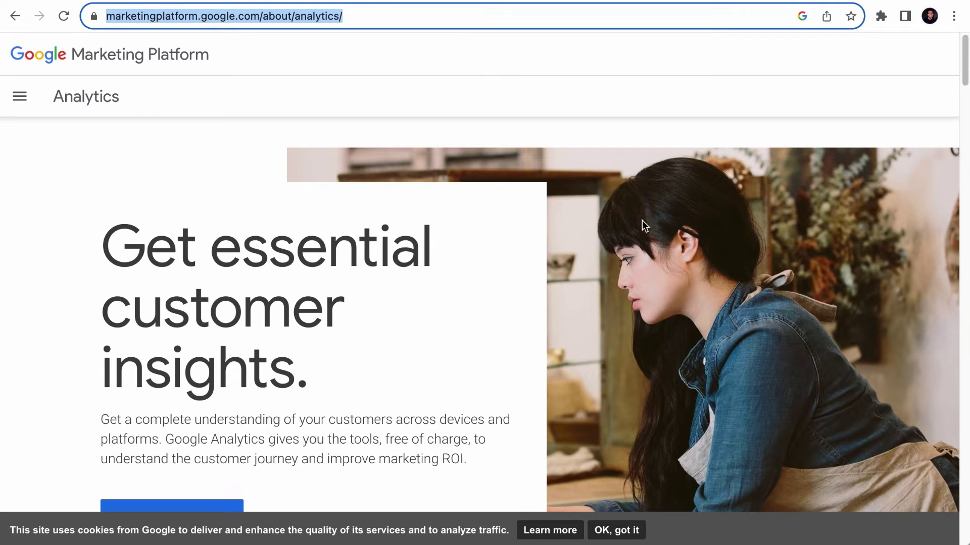
- Start the Google Analytics sign-up and name the new account 'Rank Math Demo'
scroll(525, 277, down, 5)
click(198, 271)
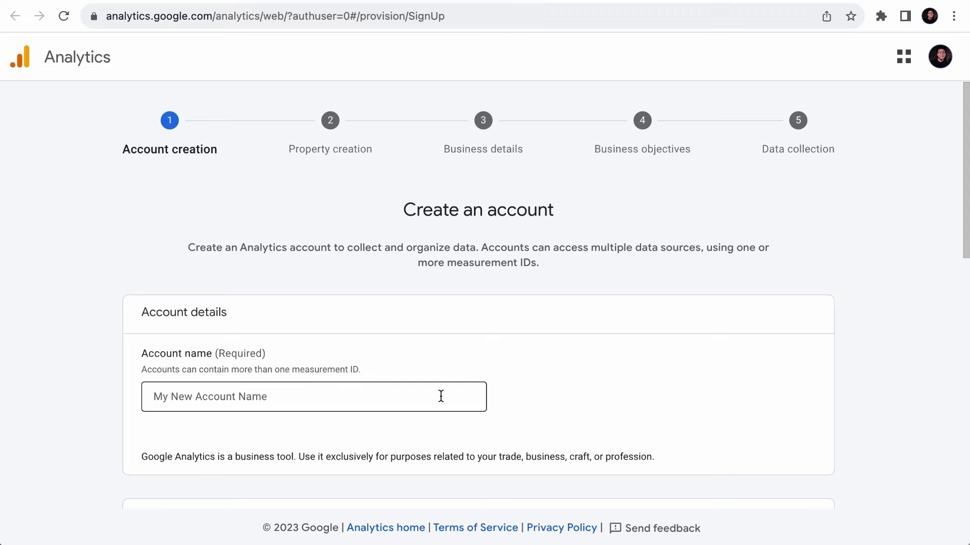
click(939, 57)
click(638, 363)
scroll(522, 342, down, 2)
click(354, 302)
text(Rank Math Demo)
scroll(405, 303, down, 5)
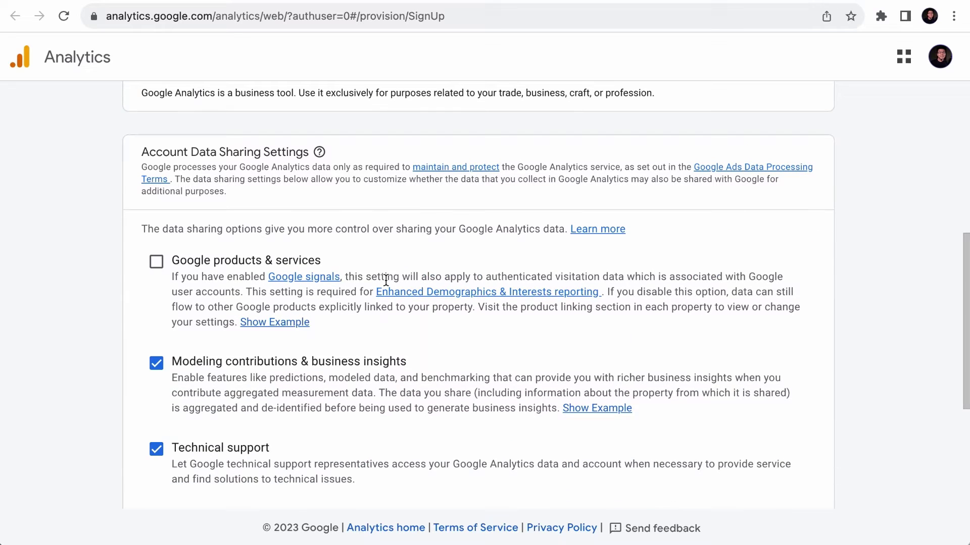
scroll(333, 372, down, 3)
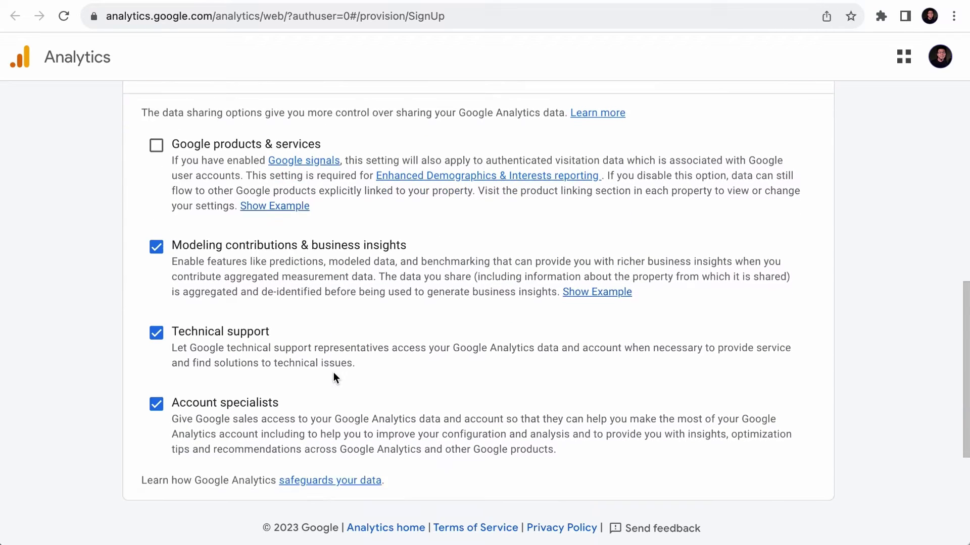
scroll(333, 378, down, 3)
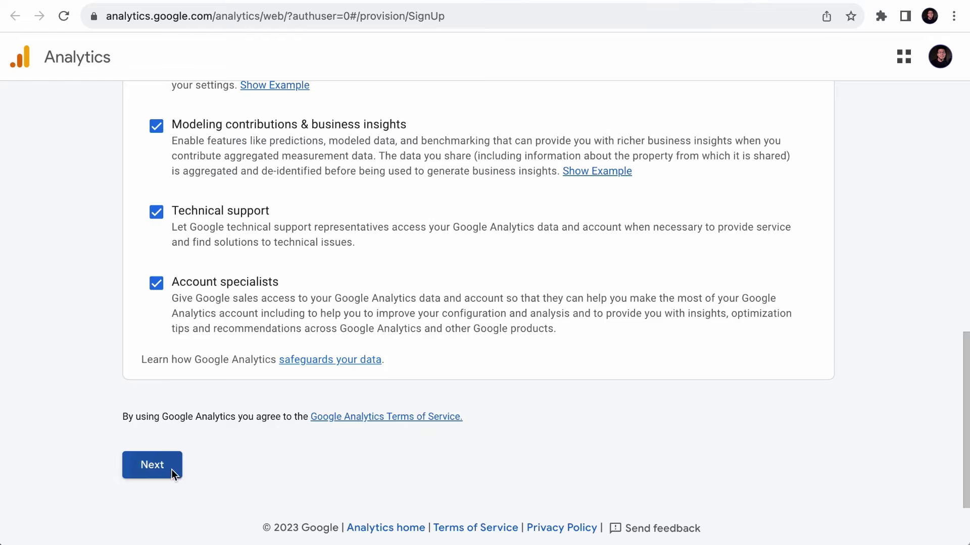
click(171, 469)
- Name the new Analytics property 'Rank Math Demo'
scroll(272, 394, down, 2)
click(365, 309)
text(Rank Math Demo)
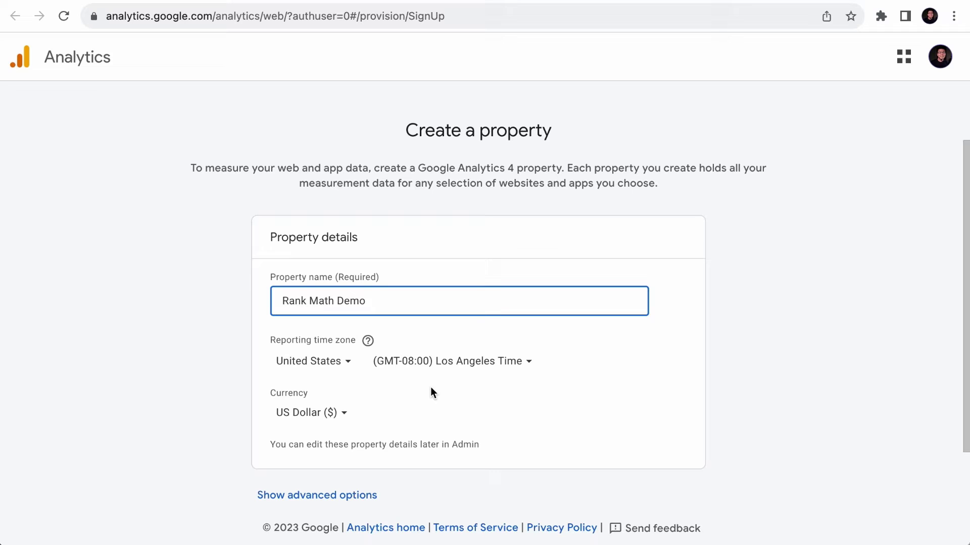
scroll(431, 387, down, 3)
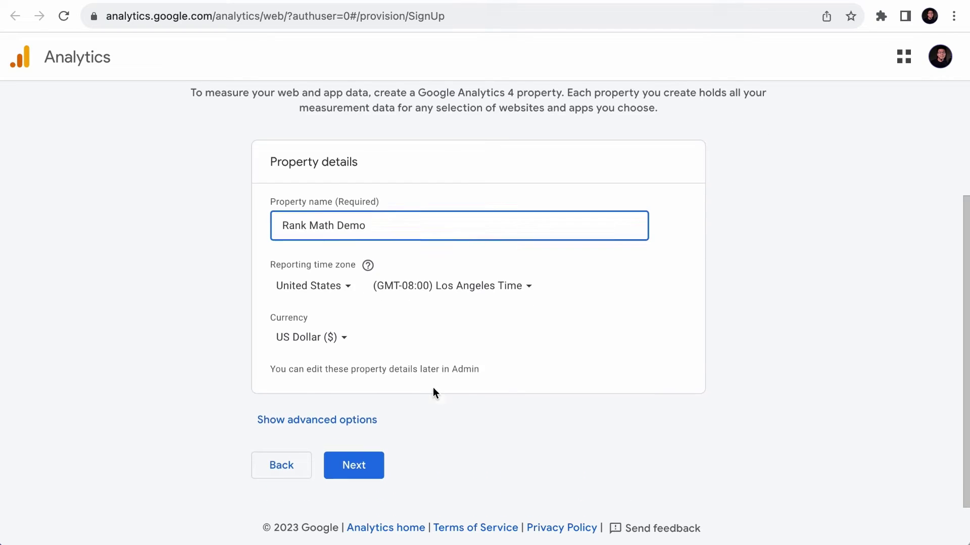
click(354, 463)
- Set a Small Business & Industrial profile with leads, online sales and brand awareness objectives, then create it
scroll(360, 464, down, 3)
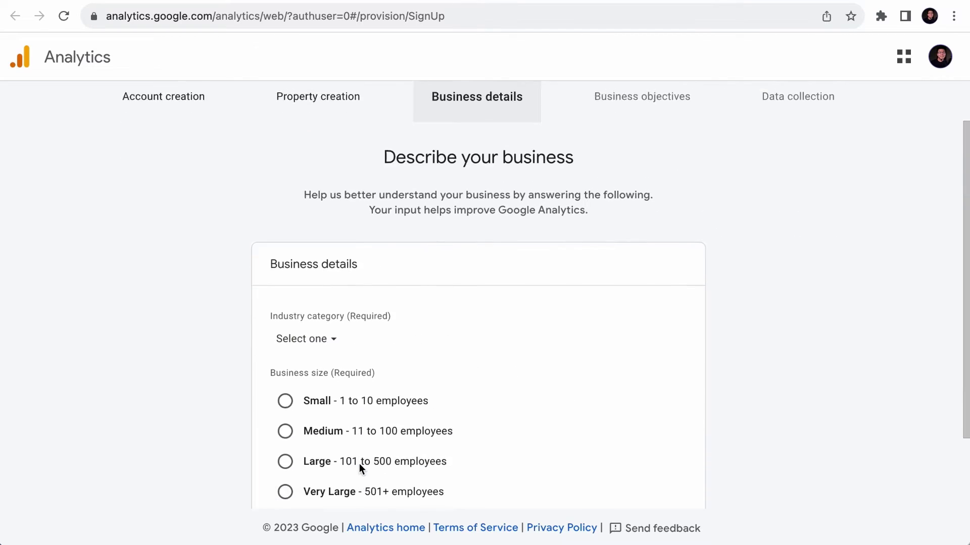
click(331, 246)
scroll(353, 430, down, 1)
click(354, 399)
click(285, 310)
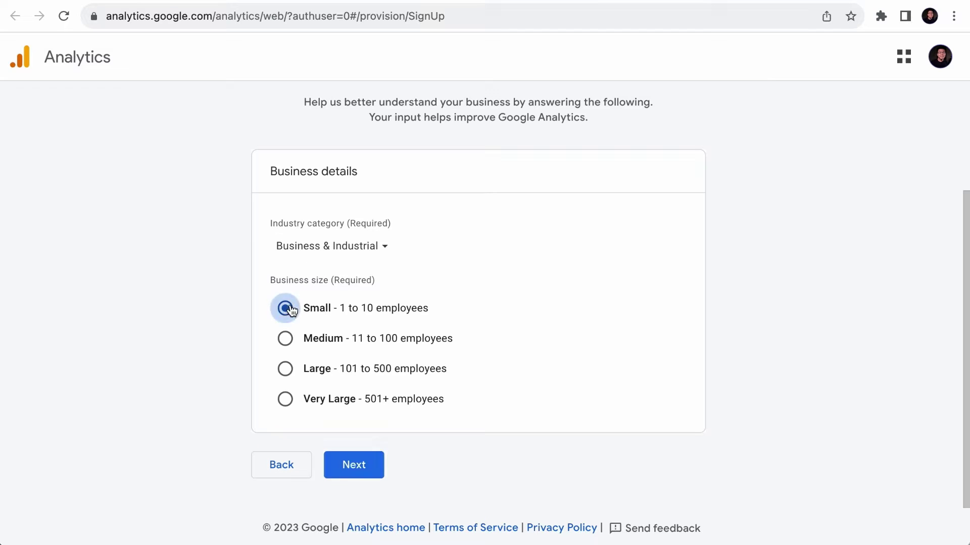
click(353, 463)
click(609, 328)
click(619, 408)
scroll(622, 404, down, 5)
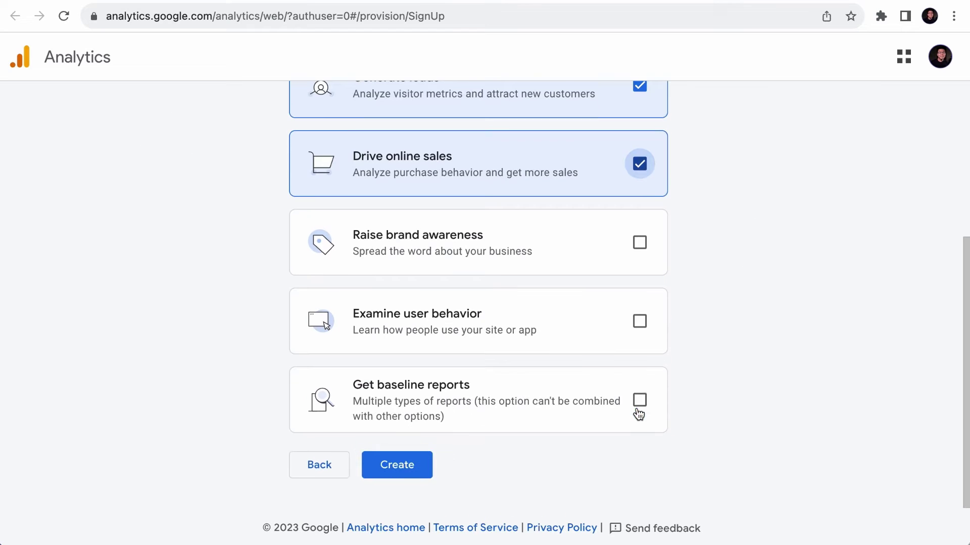
click(649, 270)
click(402, 479)
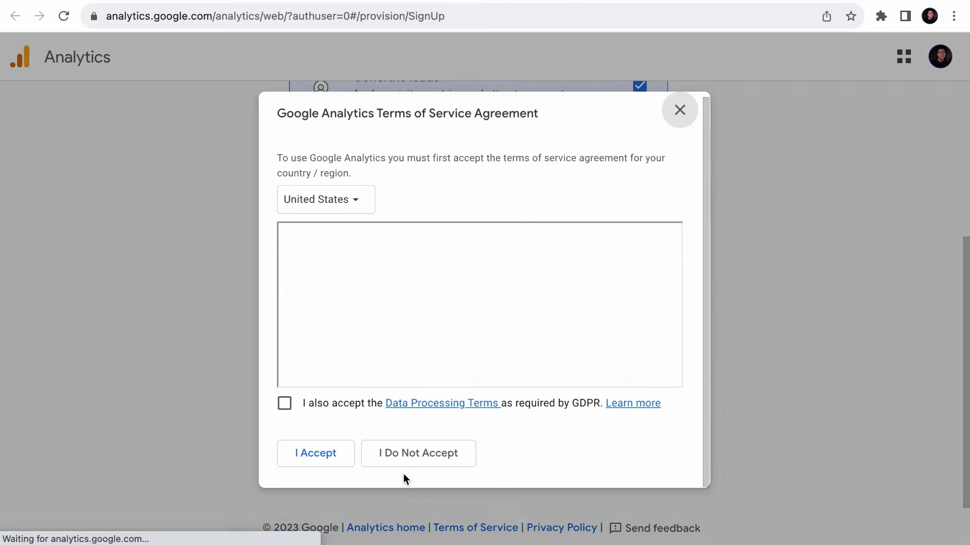
- Accept the Analytics and GDPR terms for Singapore and skip data collection setup
click(368, 202)
text(singa)
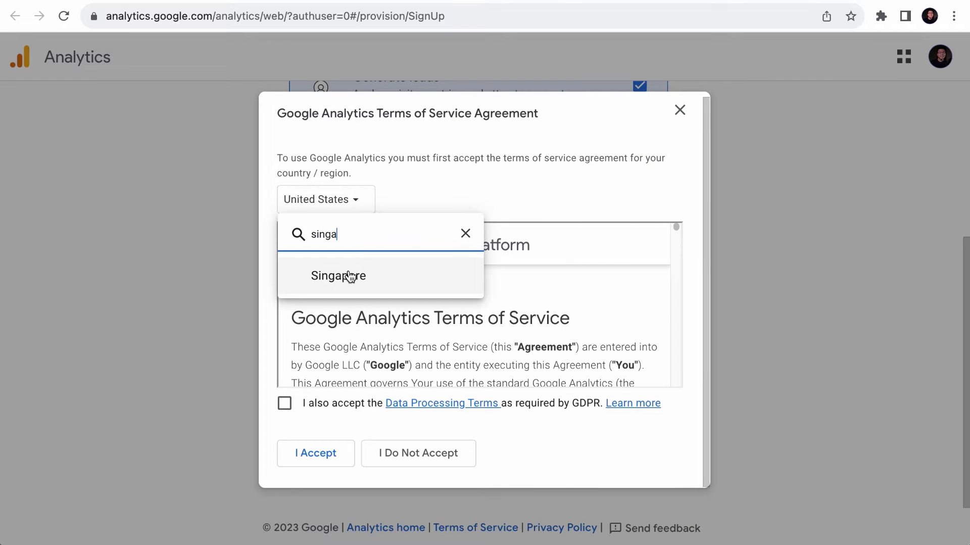
click(348, 275)
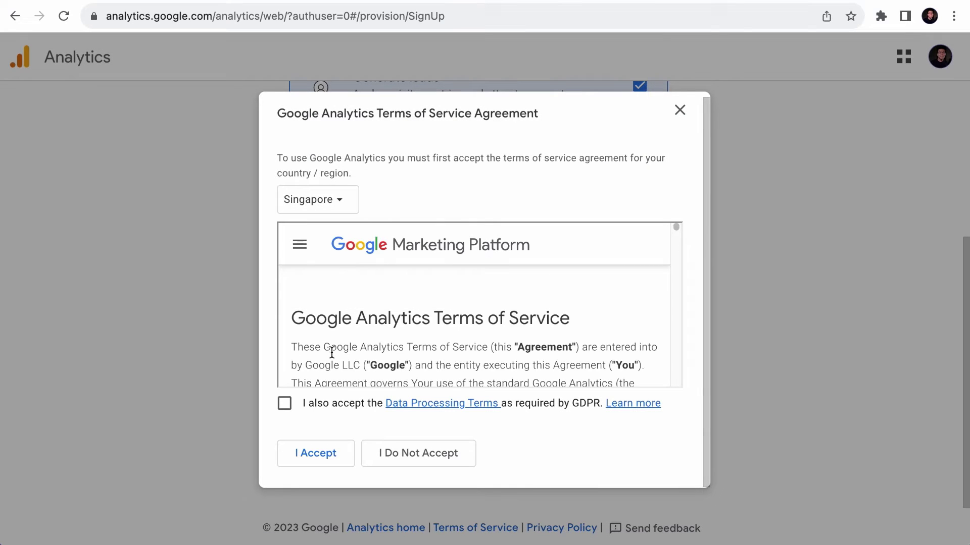
click(284, 403)
click(345, 454)
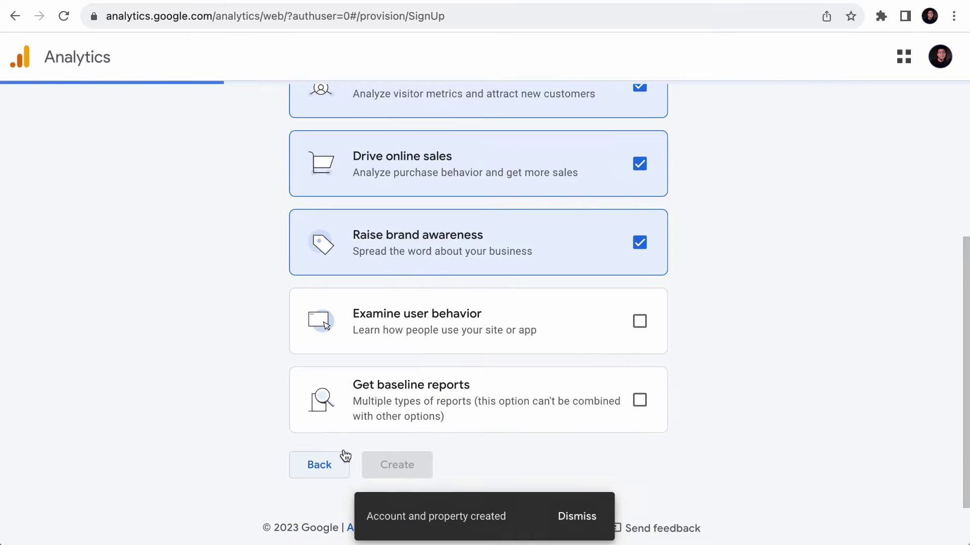
click(188, 426)
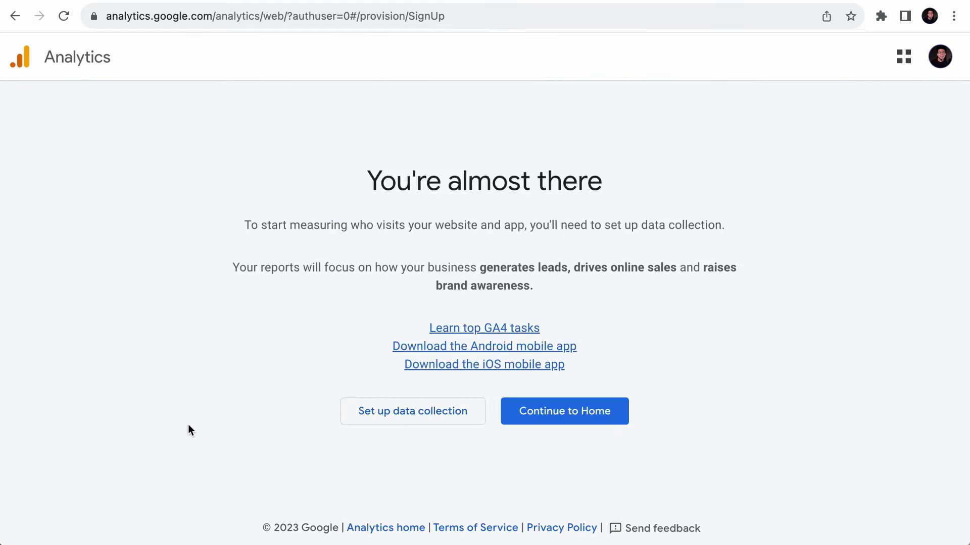
click(573, 2)
- Reconnect Rank Math to Google and select the Rank Math Demo account and property
scroll(604, 111, up, 10)
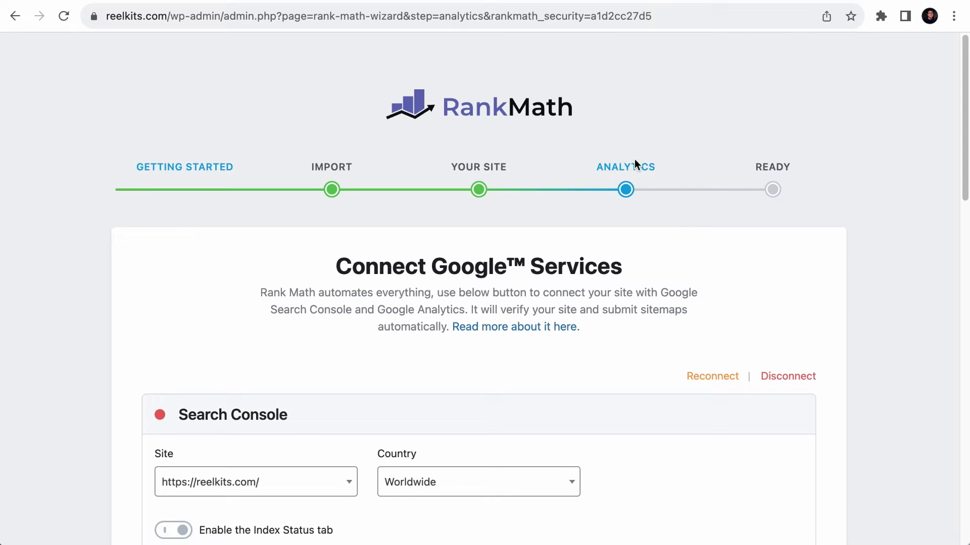
click(731, 386)
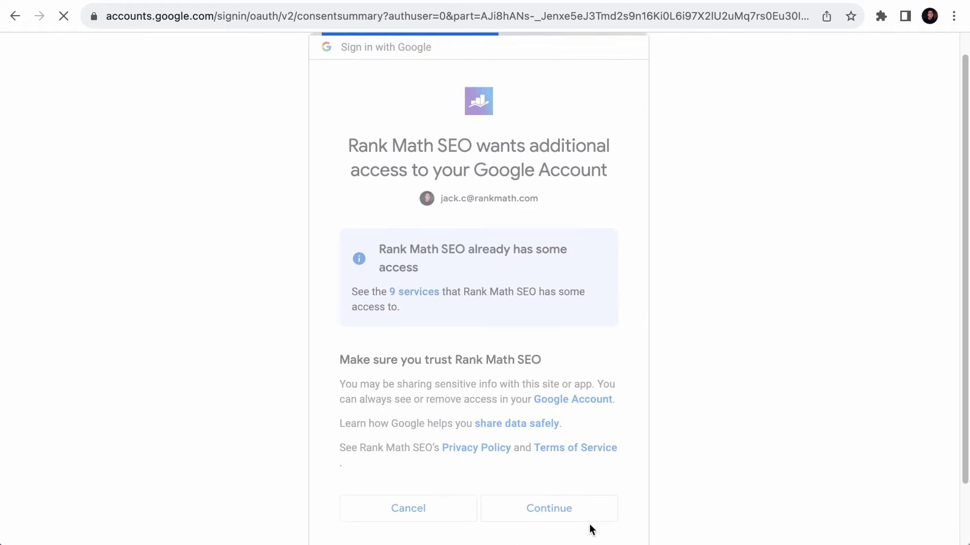
click(550, 507)
scroll(346, 350, down, 2)
click(346, 347)
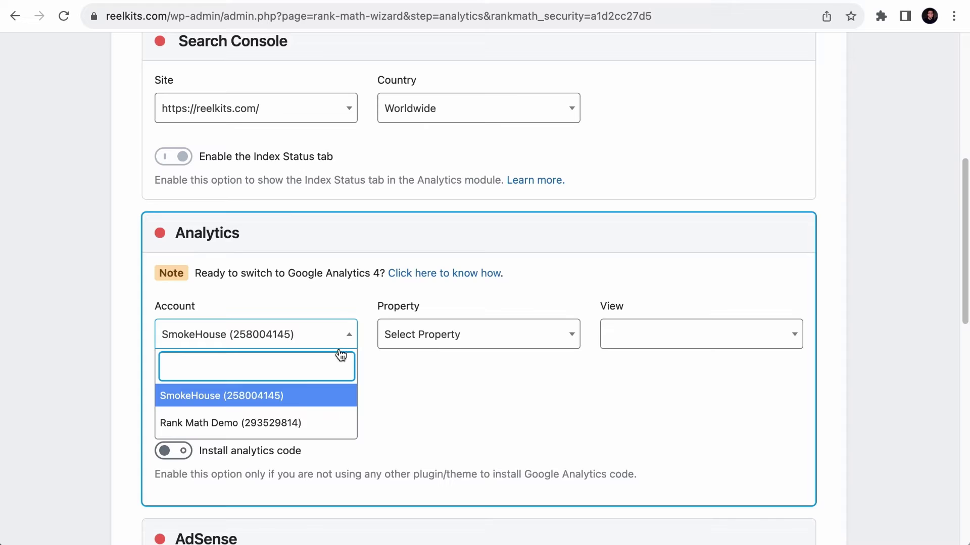
click(268, 423)
click(426, 335)
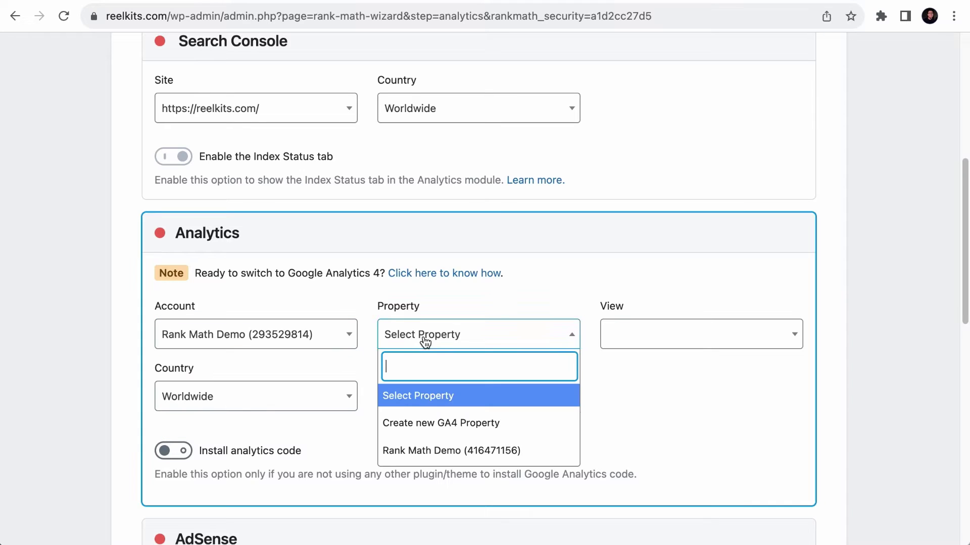
click(425, 449)
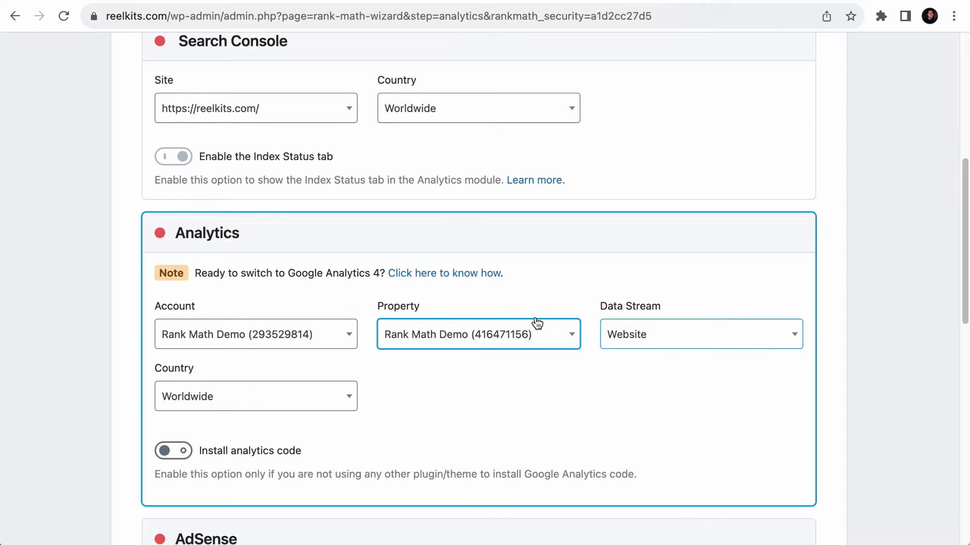
click(540, 346)
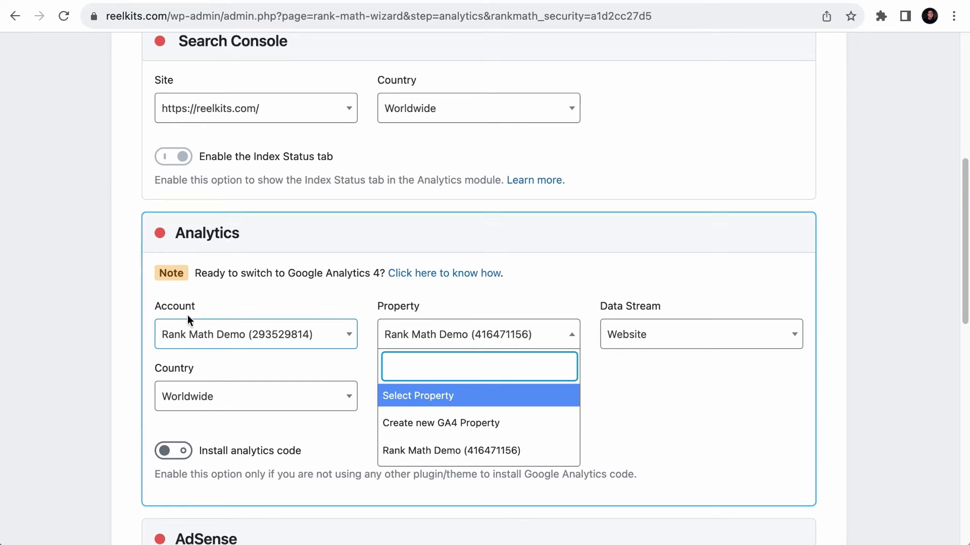
click(301, 374)
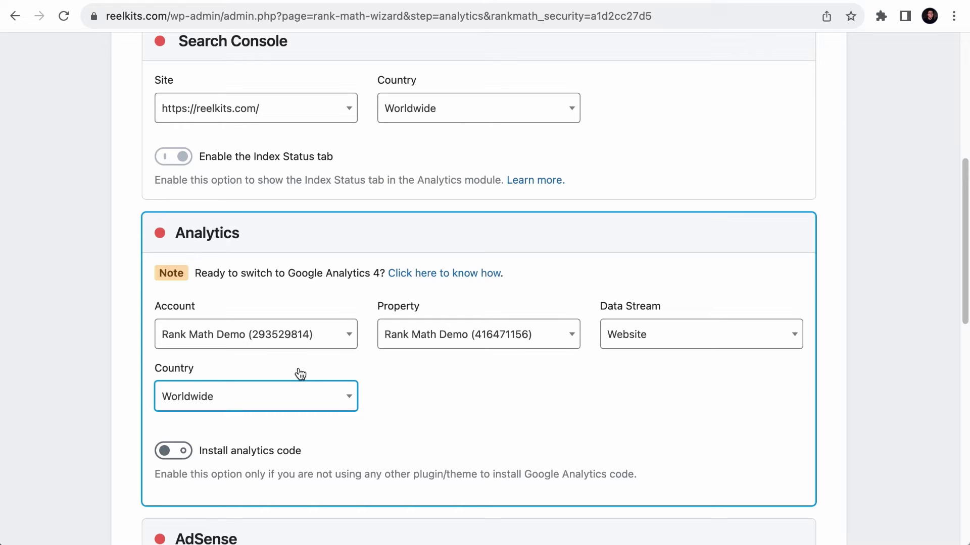
- Set the Analytics country to Singapore
click(312, 406)
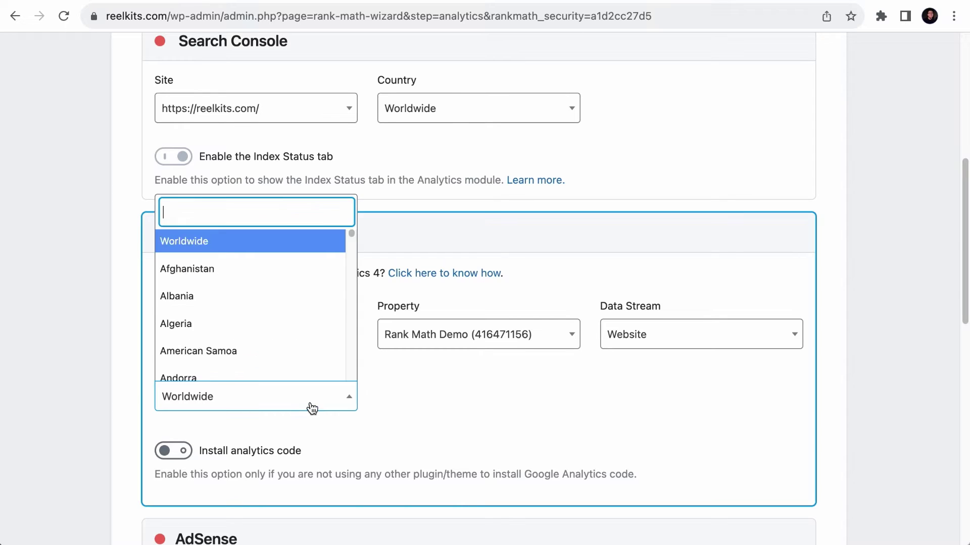
text(singa)
click(302, 368)
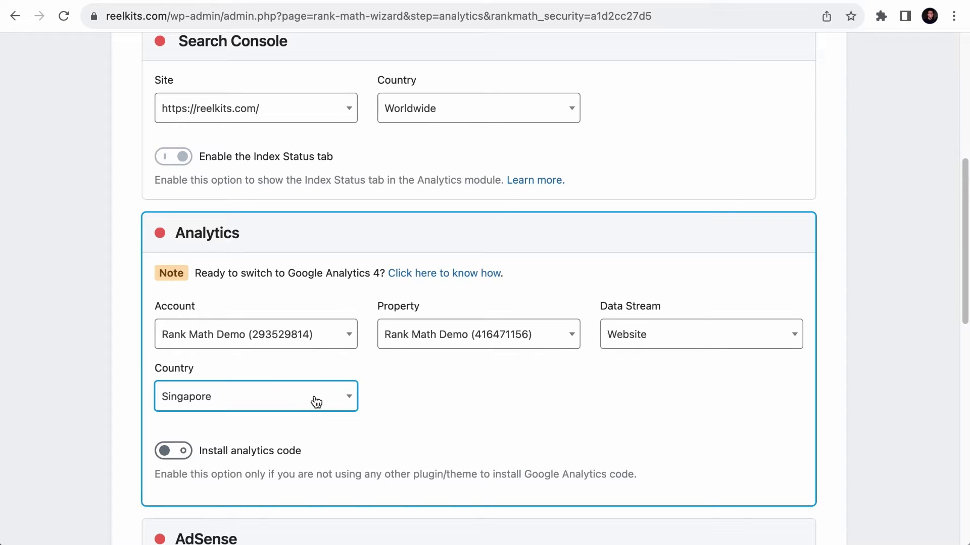
click(135, 440)
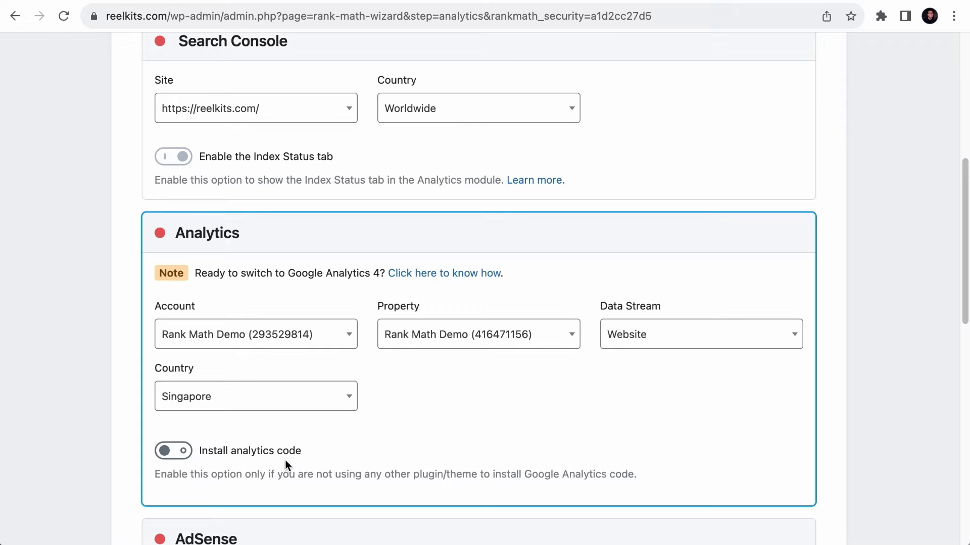
- Enable Install analytics code, Anonymize IP, Self-Hosted Analytics JS File and Exclude Logged-in users
click(178, 453)
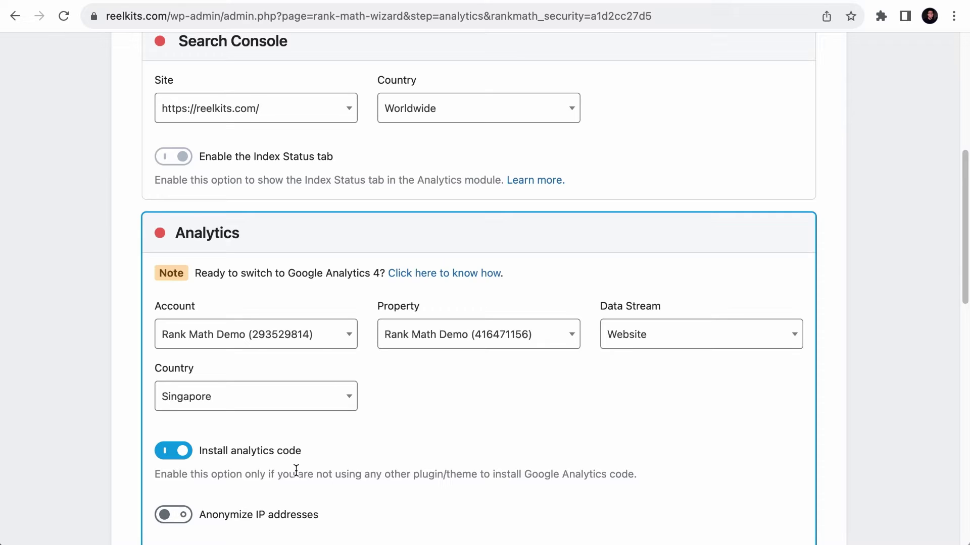
drag(298, 473, 637, 475)
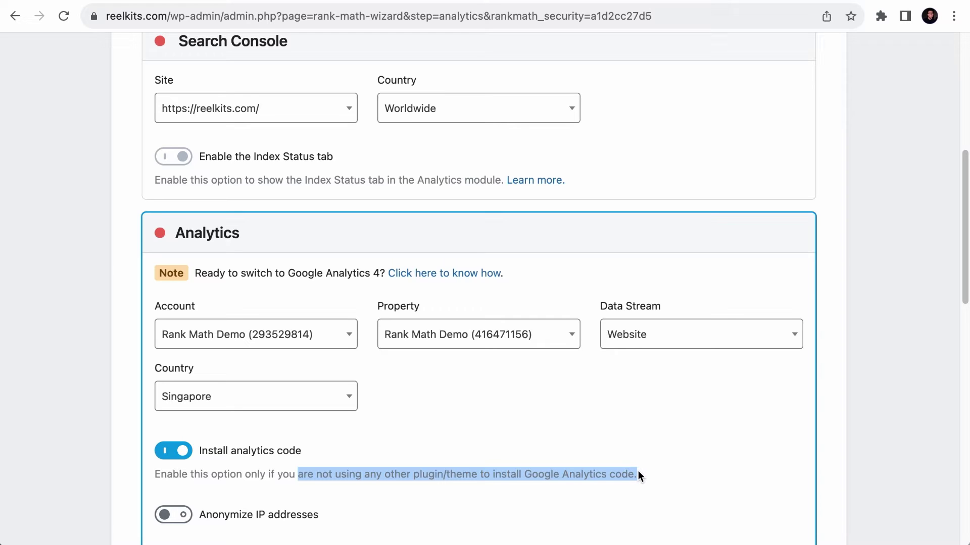
scroll(638, 475, down, 3)
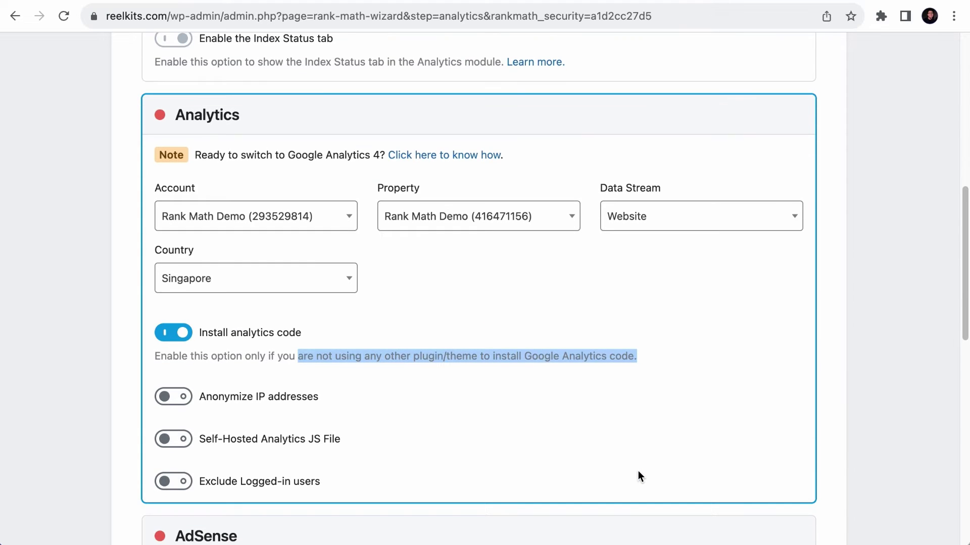
click(181, 397)
click(183, 438)
click(180, 481)
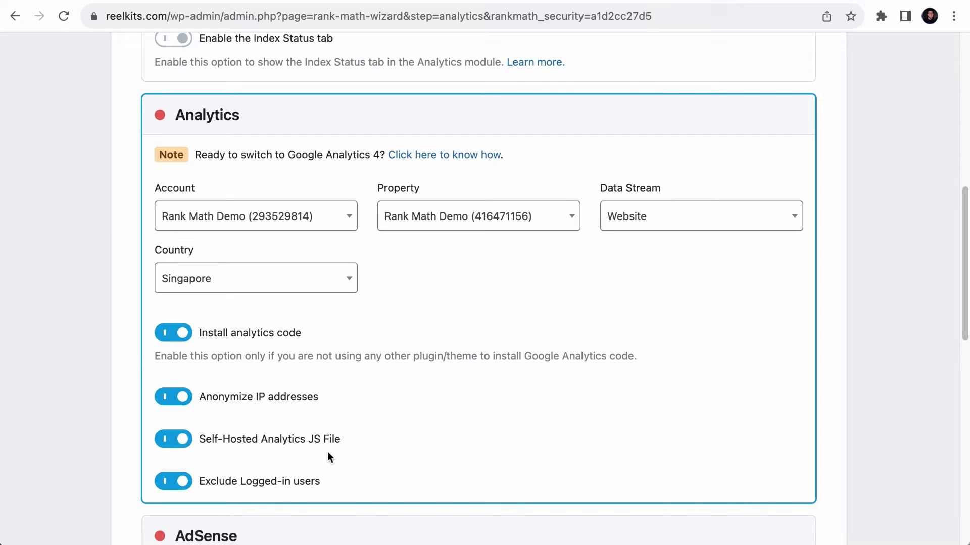
scroll(328, 452, down, 2)
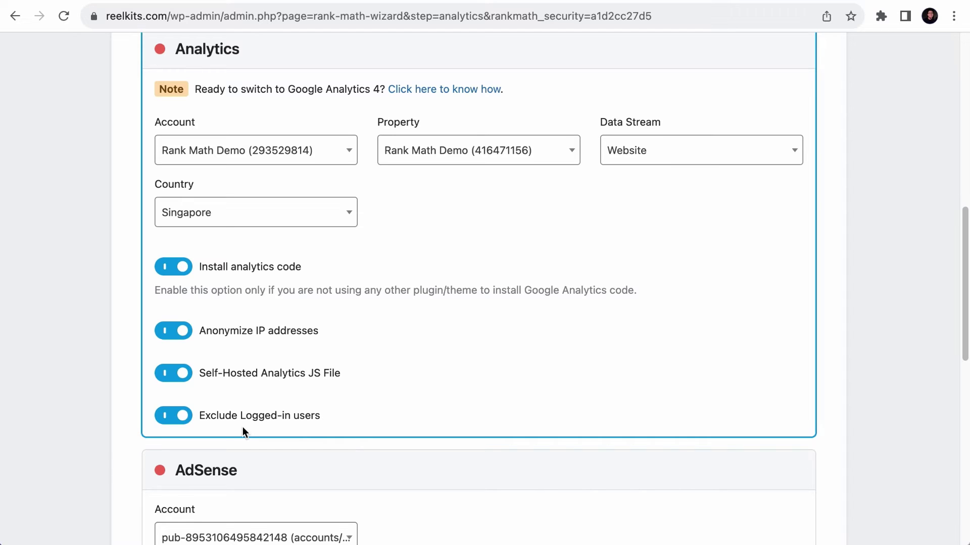
scroll(243, 428, down, 3)
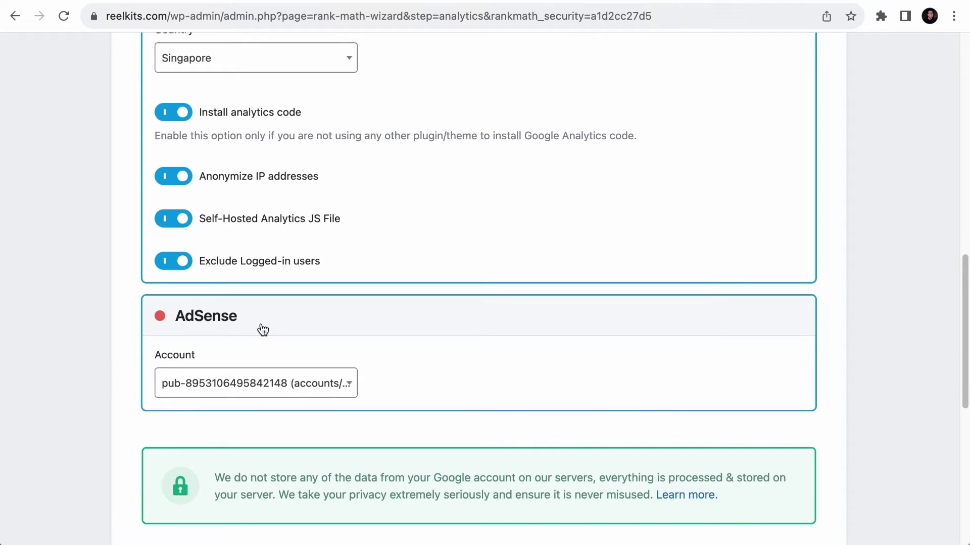
click(305, 383)
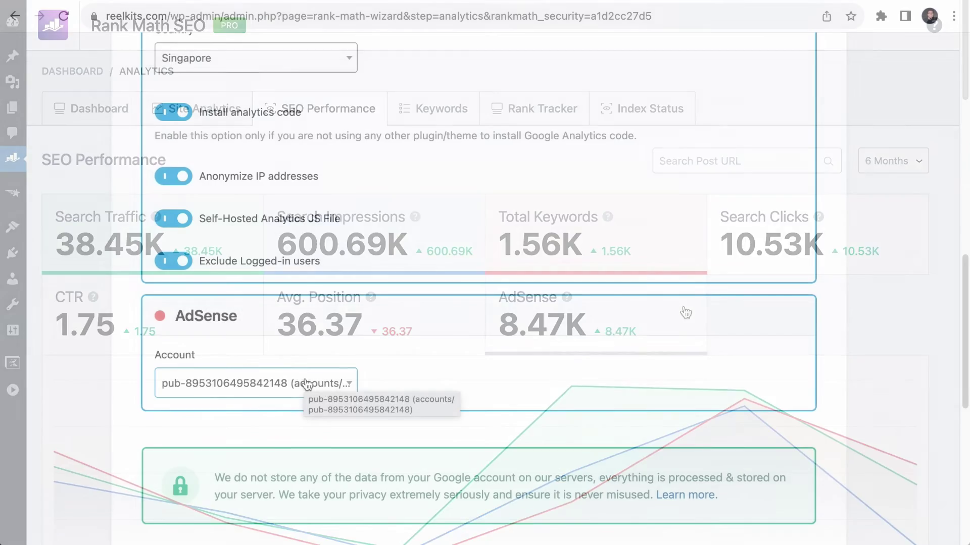
- Enter the email address for reports, save the analytics step, and return to the dashboard
click(447, 409)
scroll(447, 409, down, 10)
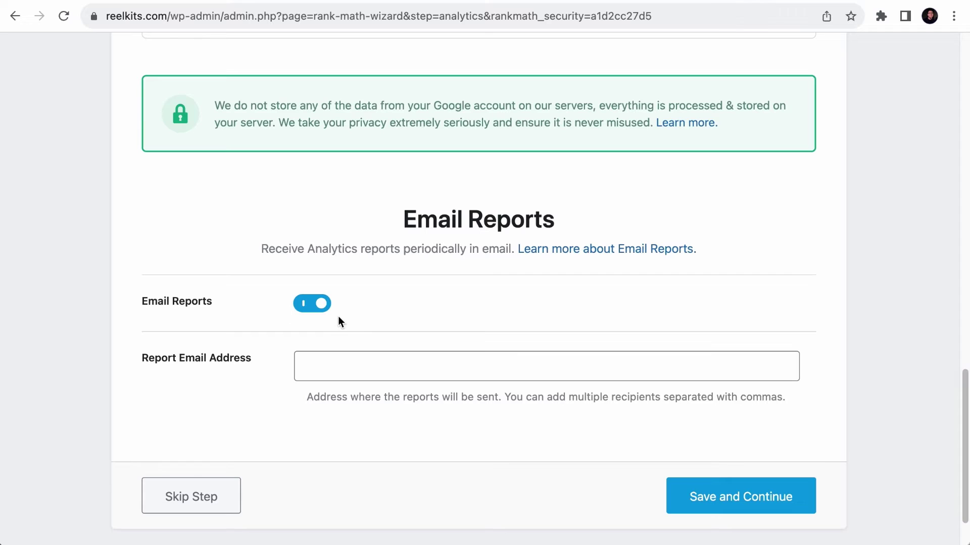
click(359, 365)
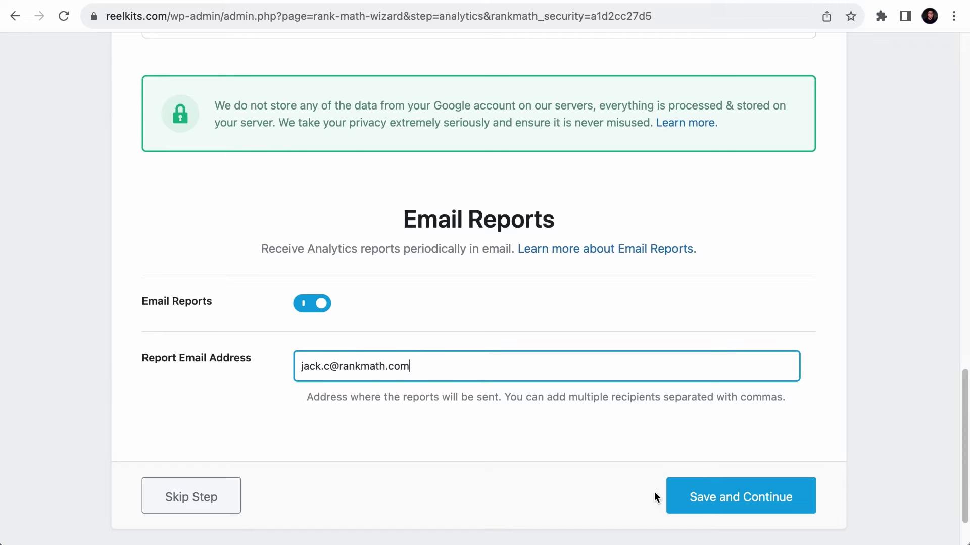
click(719, 504)
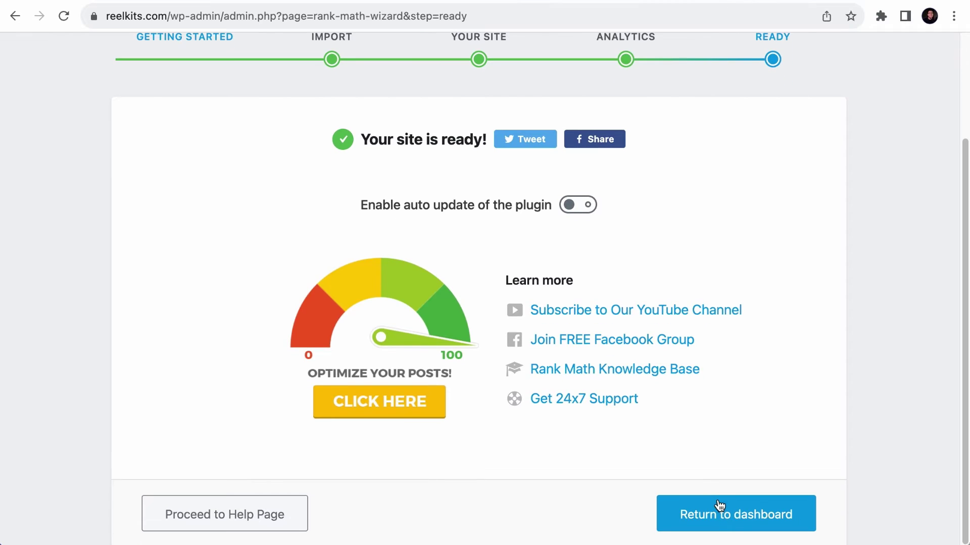
click(740, 524)
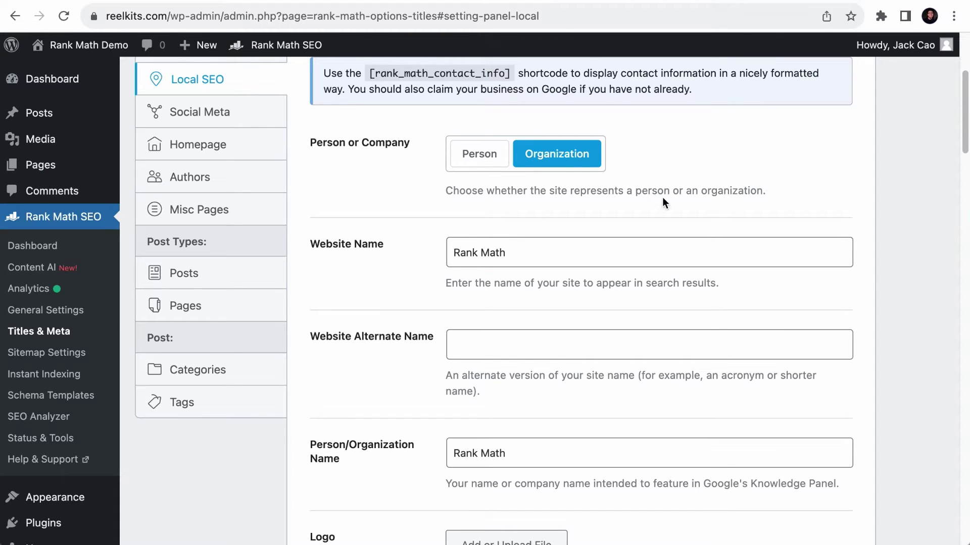
- Delete the inactive Yoast SEO plugin from Installed Plugins in a separate tab
scroll(566, 353, down, 10)
scroll(567, 356, up, 5)
scroll(566, 356, up, 8)
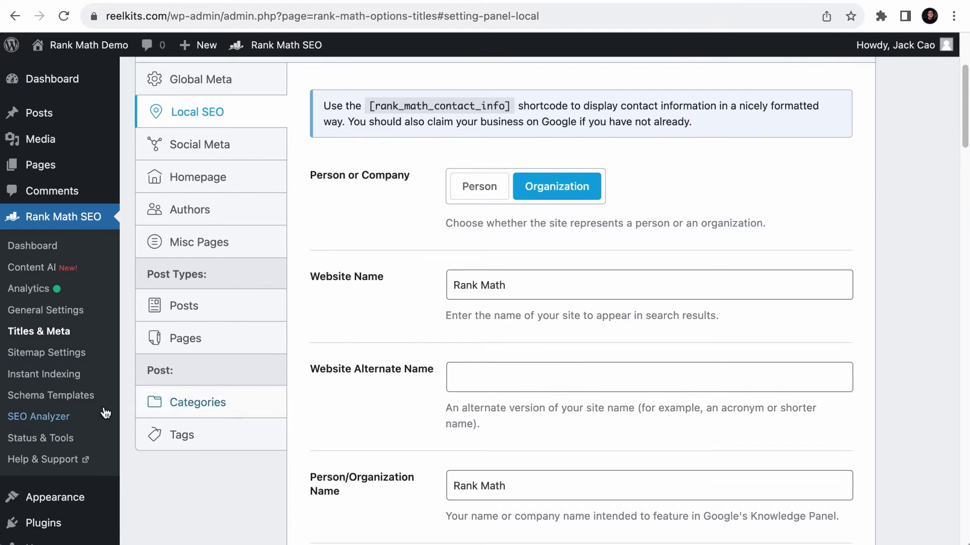
scroll(120, 407, down, 2)
mouse_move(43, 424)
right_click(156, 423)
click(218, 432)
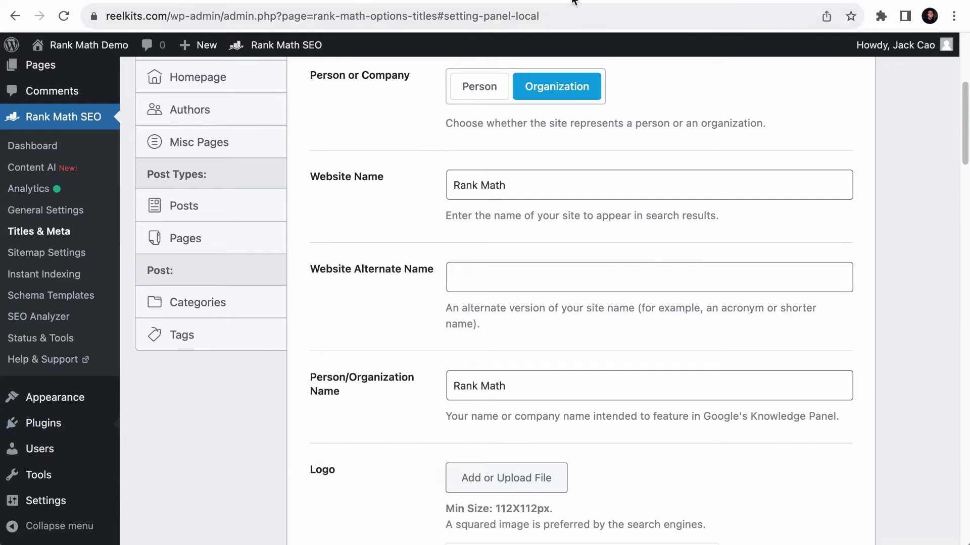
key(ctrl+Tab)
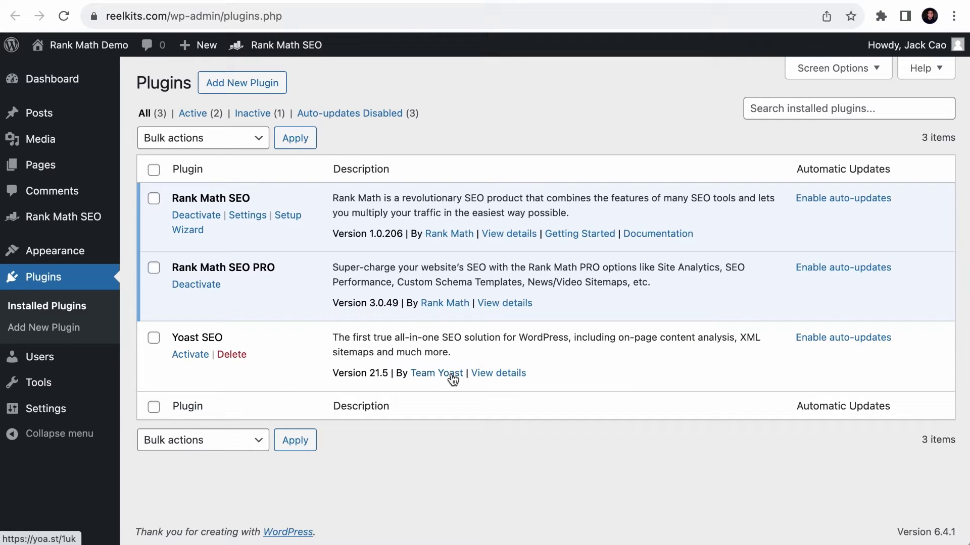
click(237, 355)
click(610, 105)
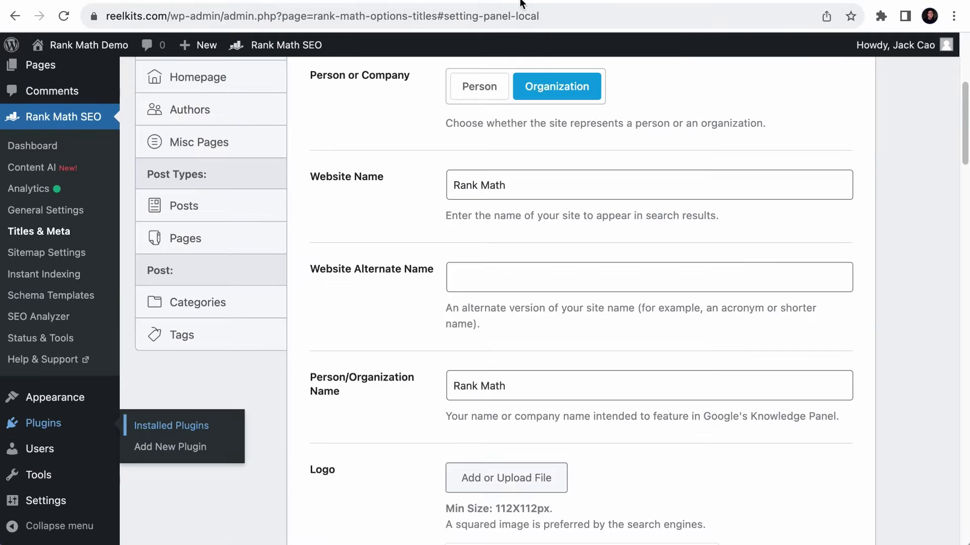
scroll(562, 318, down, 20)
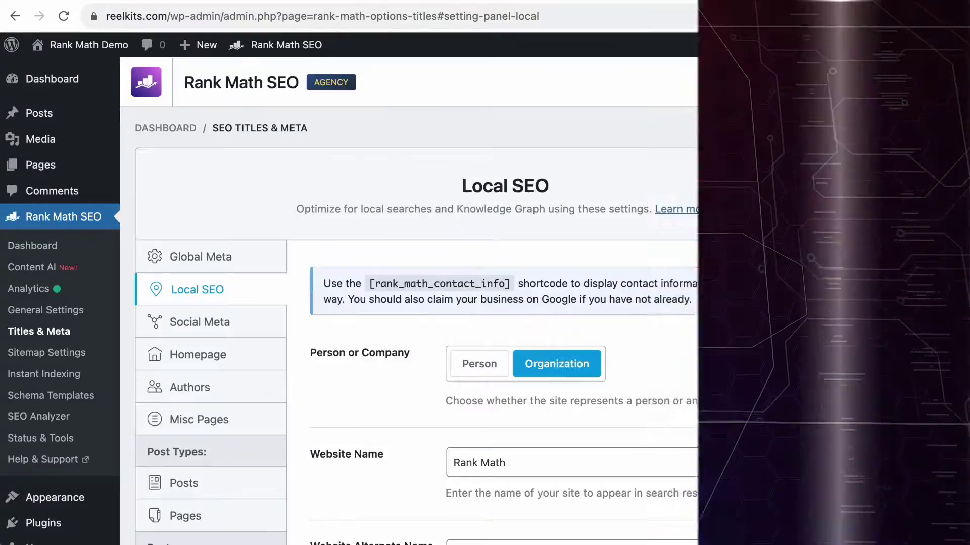
scroll(765, 304, down, 5)
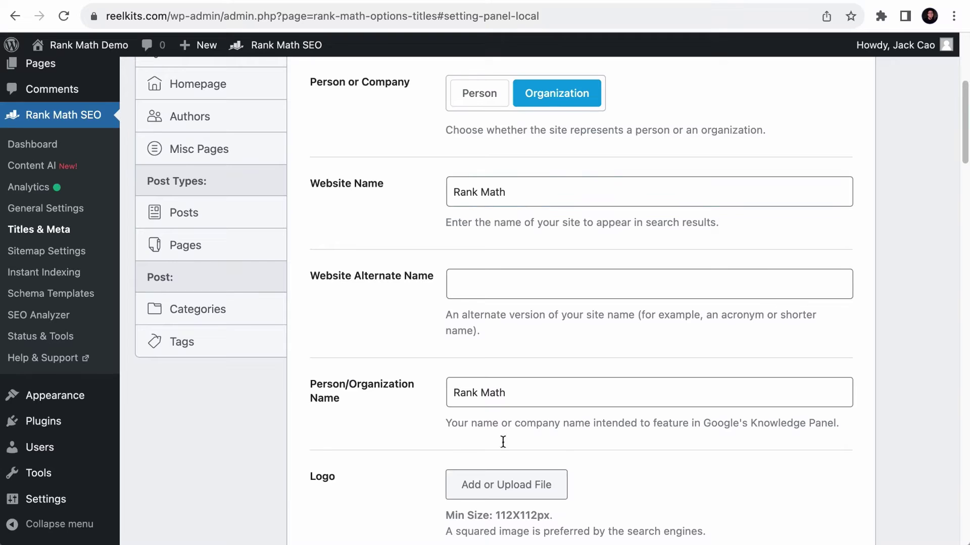
- Scroll through the Local SEO settings to review the business fields
scroll(787, 255, down, 3)
scroll(789, 256, down, 7)
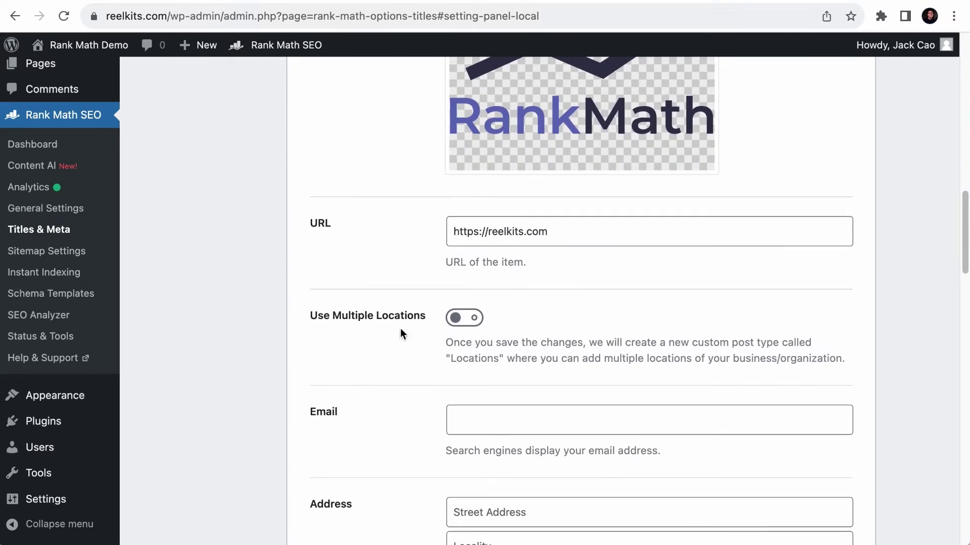
scroll(400, 331, down, 10)
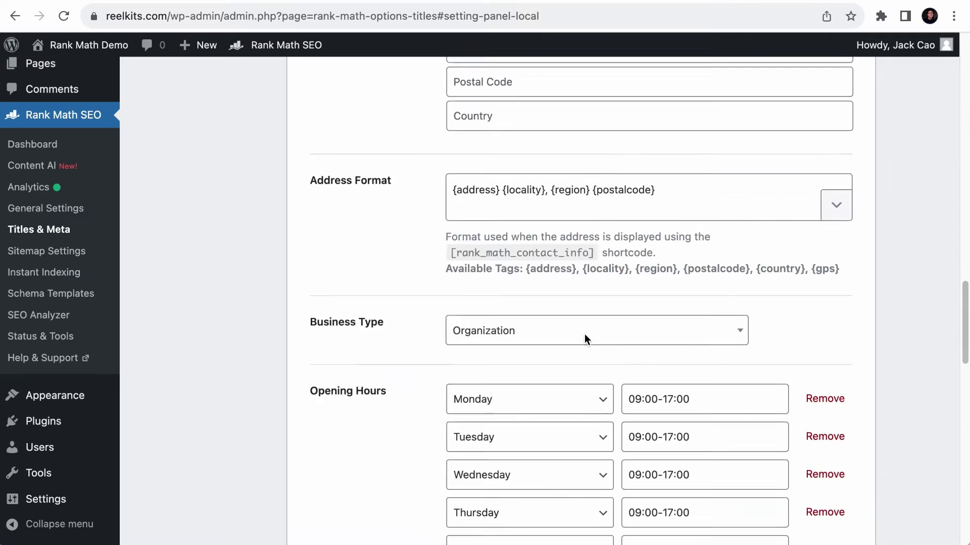
scroll(584, 338, down, 4)
scroll(506, 197, down, 8)
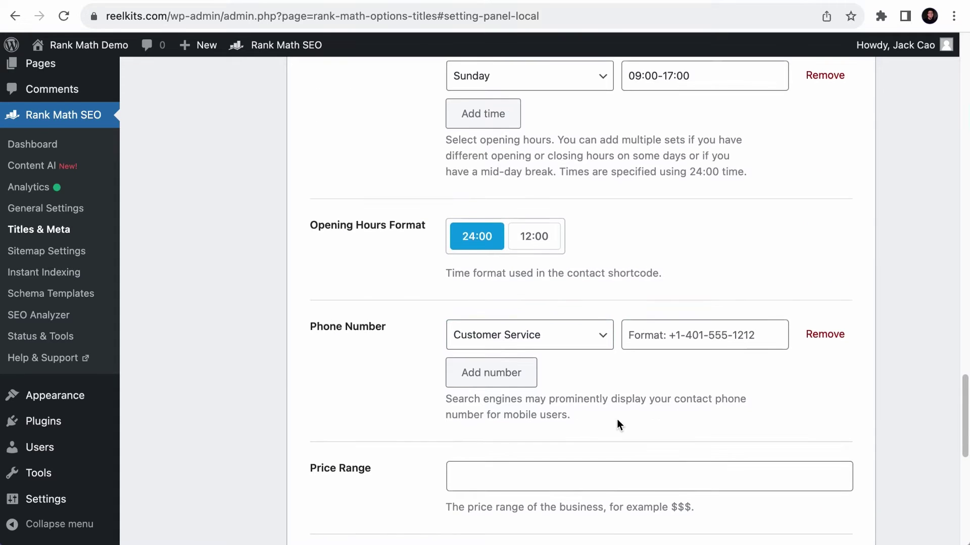
scroll(617, 419, down, 6)
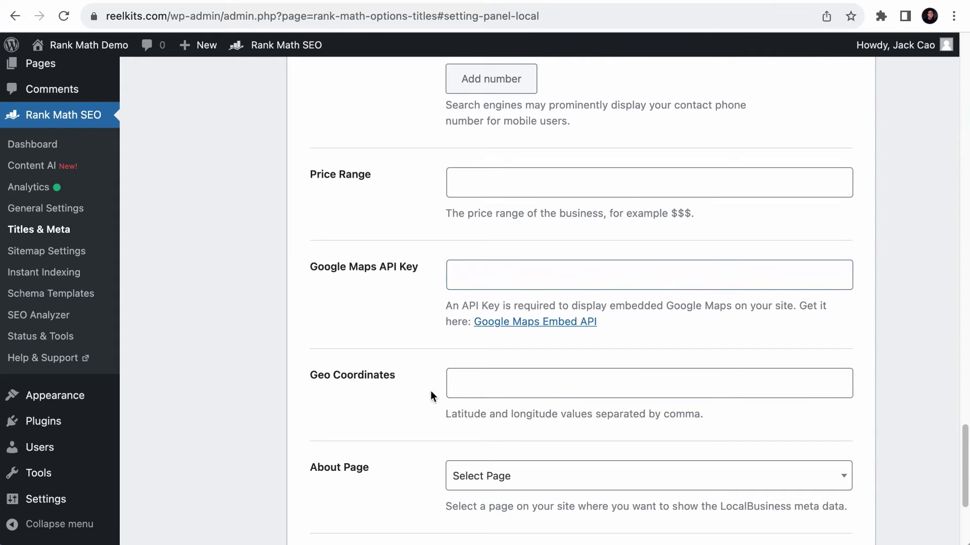
scroll(667, 242, up, 20)
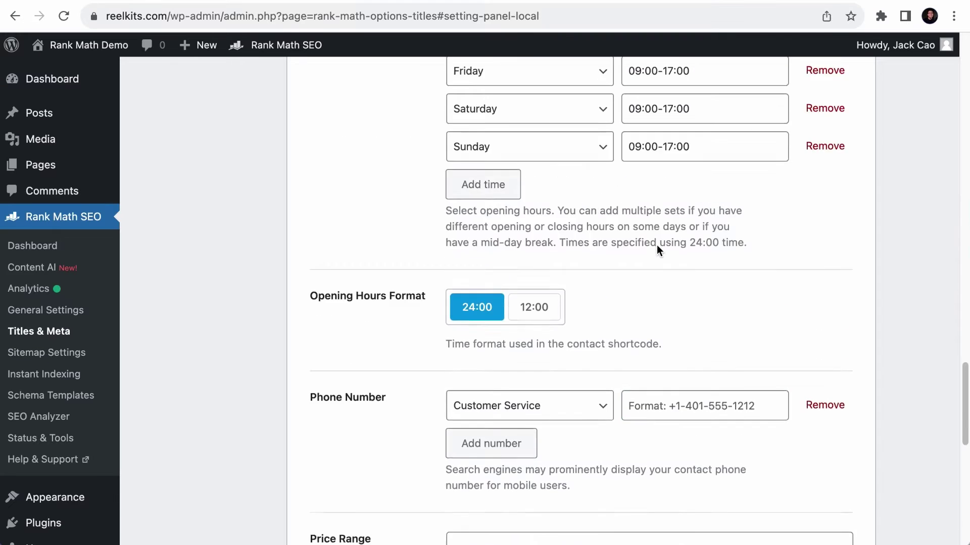
scroll(657, 244, up, 10)
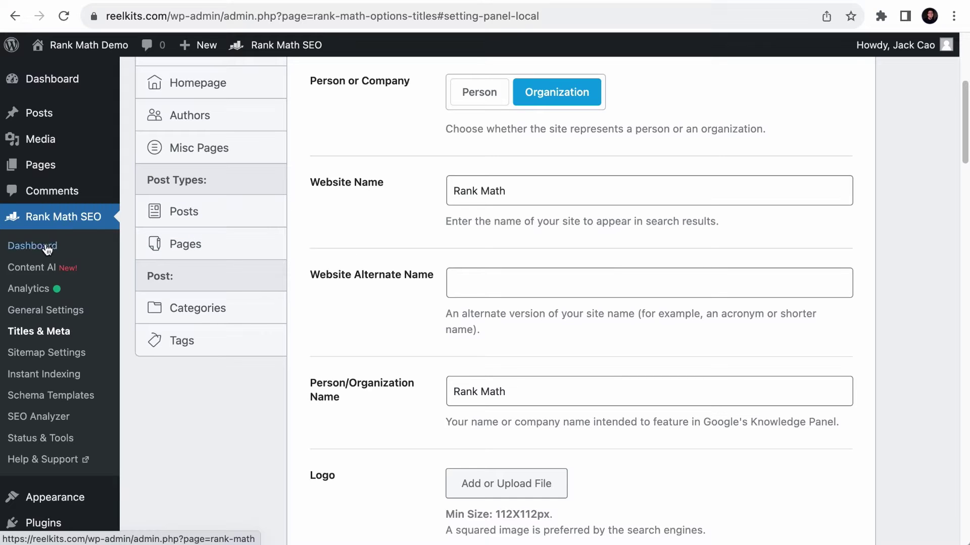
scroll(279, 274, down, 5)
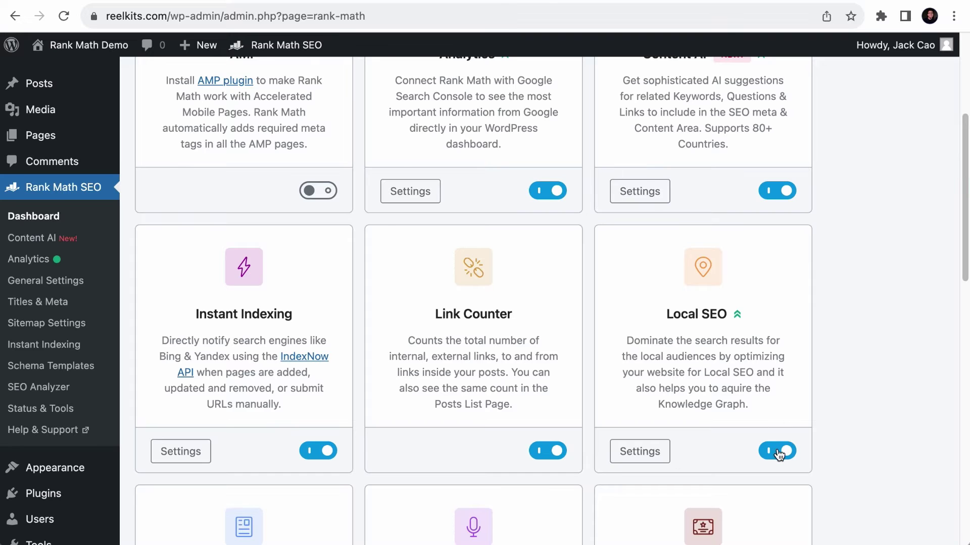
- Open the Titles & Meta Local SEO tab and look over its settings
click(777, 451)
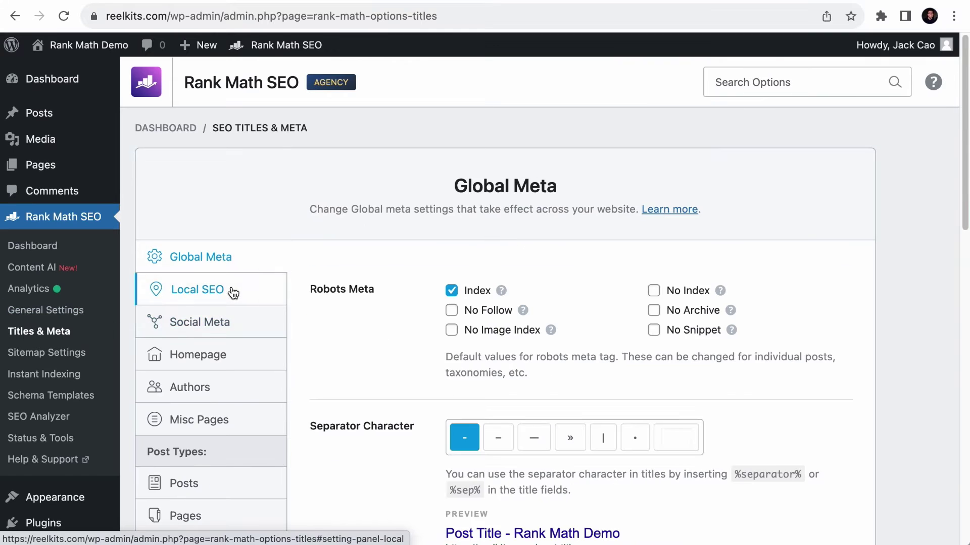
click(233, 292)
scroll(473, 349, down, 15)
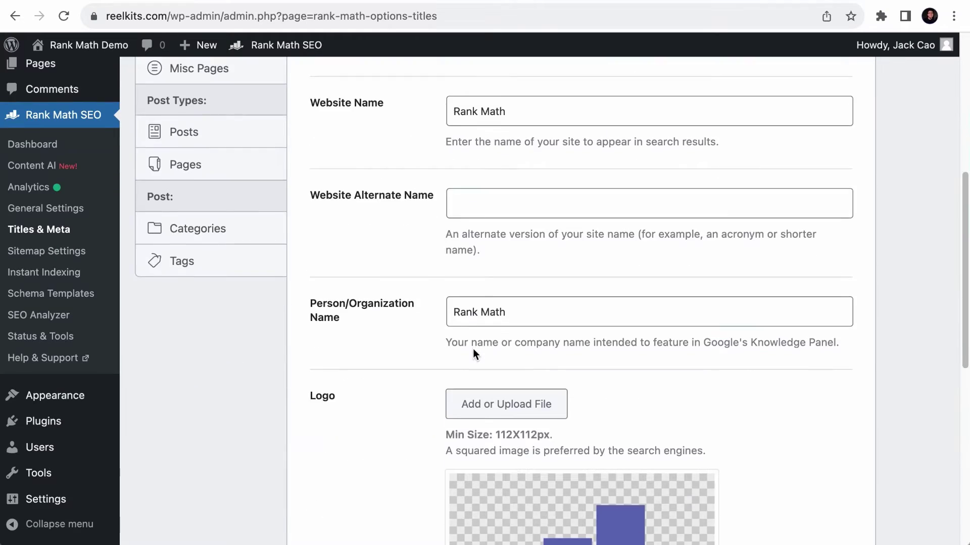
scroll(472, 349, up, 15)
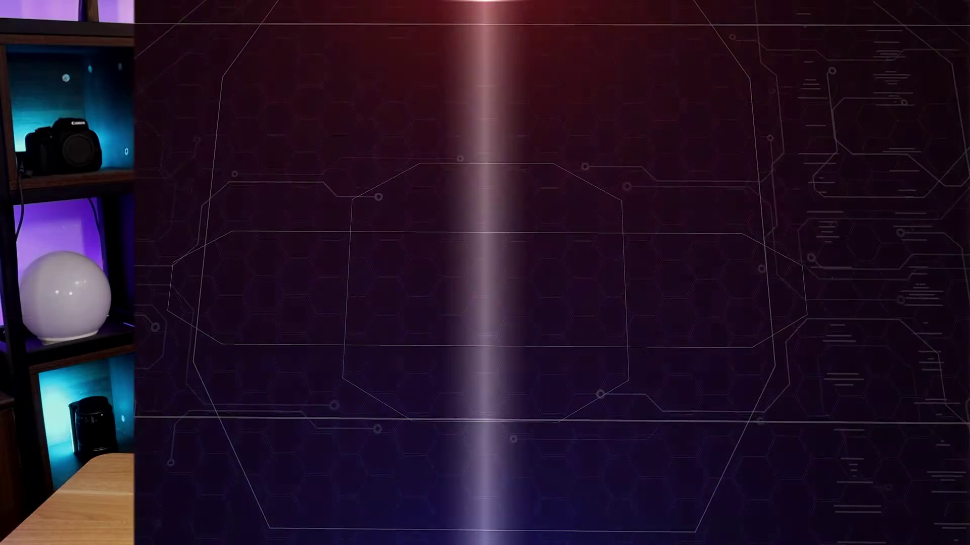
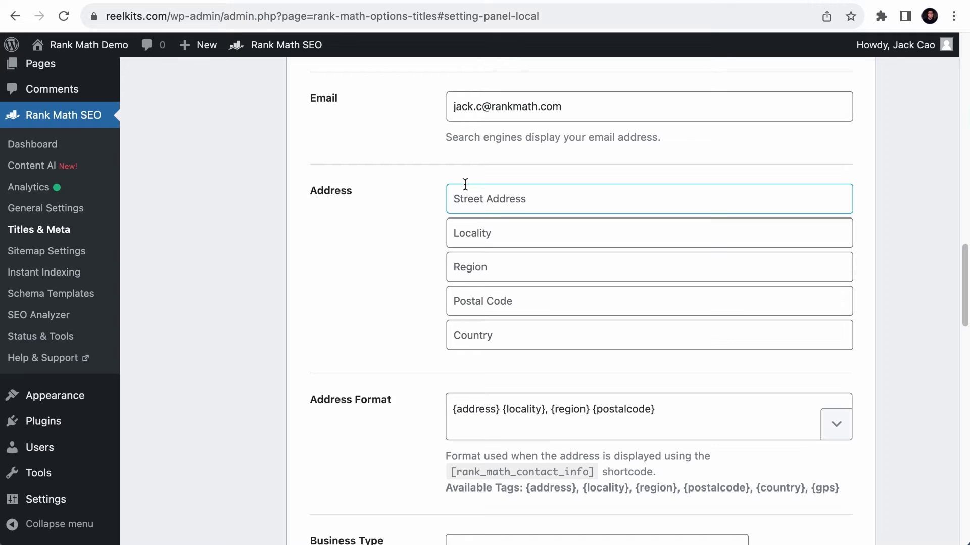
- Enter the business street address and postal code, and set the country to Singapore
click(465, 185)
click(492, 303)
click(494, 348)
text(Singapore)
click(502, 301)
text(238840)
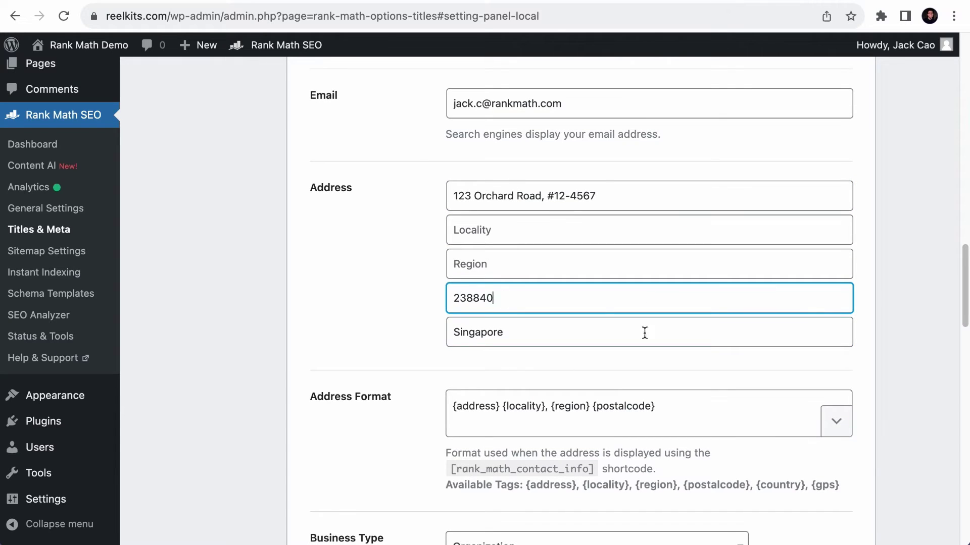
scroll(647, 324, down, 2)
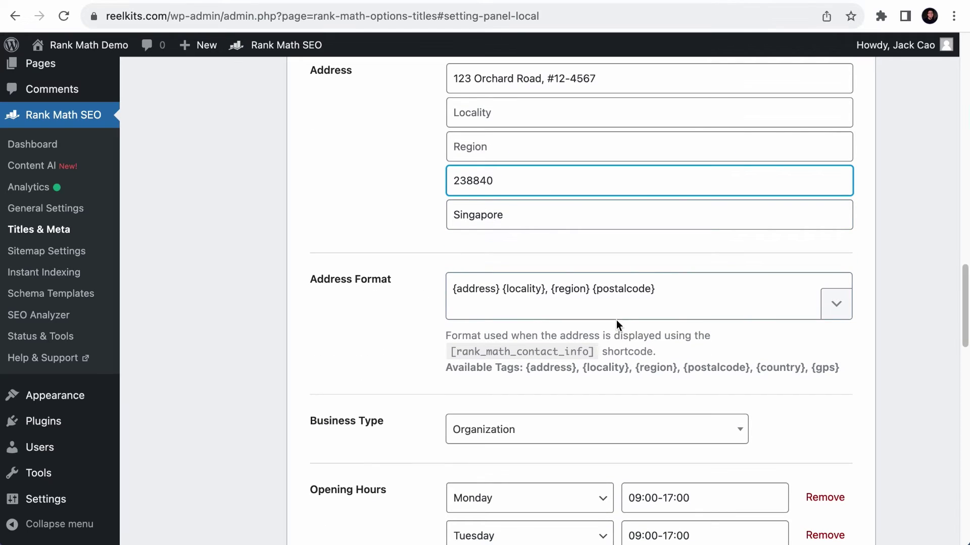
- Choose the {address} {locality} {postalcode} address format and set Restaurant as the business type
click(846, 316)
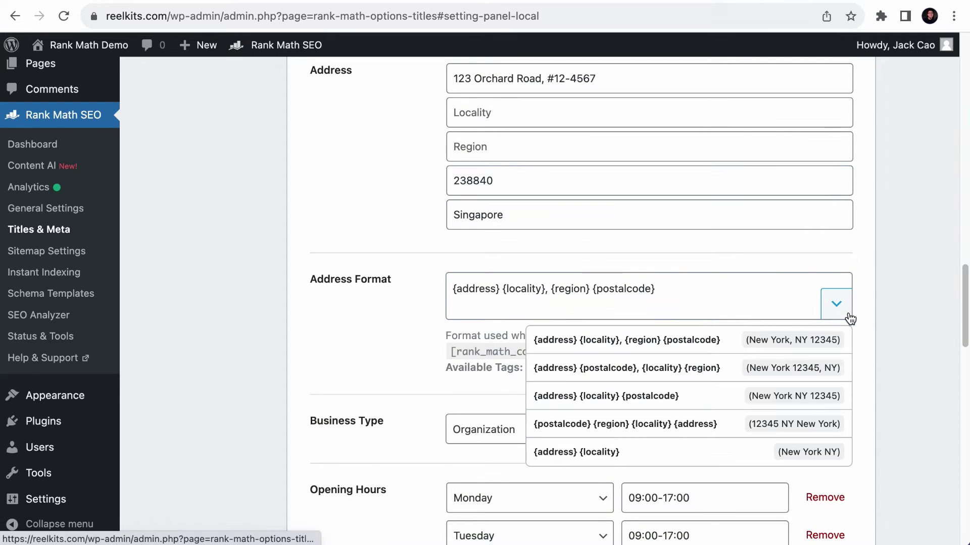
click(671, 395)
scroll(671, 394, down, 3)
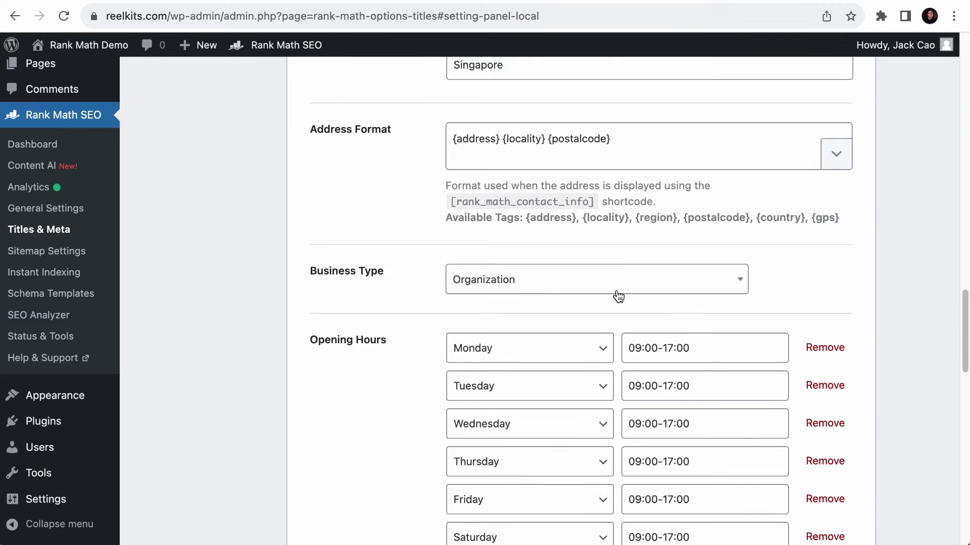
click(573, 289)
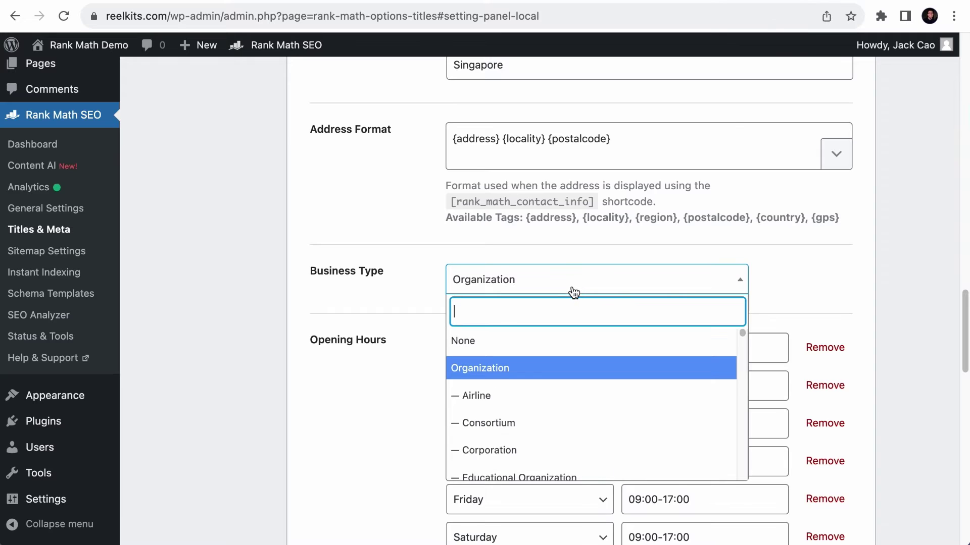
text(rest)
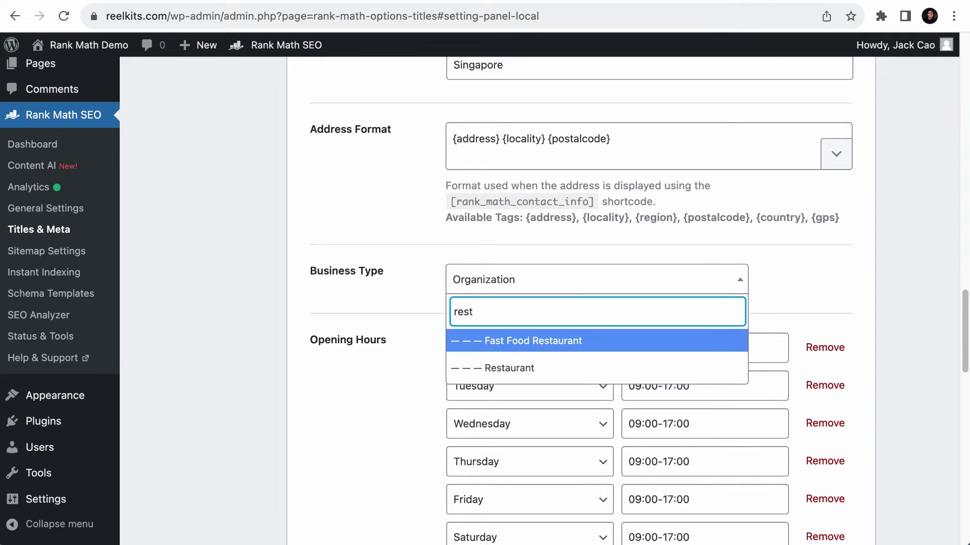
click(519, 368)
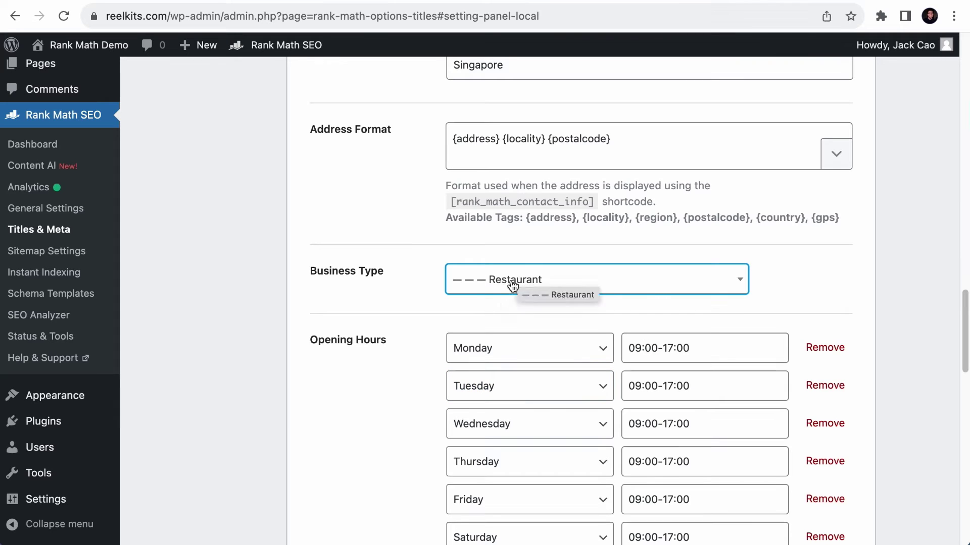
scroll(500, 311, down, 5)
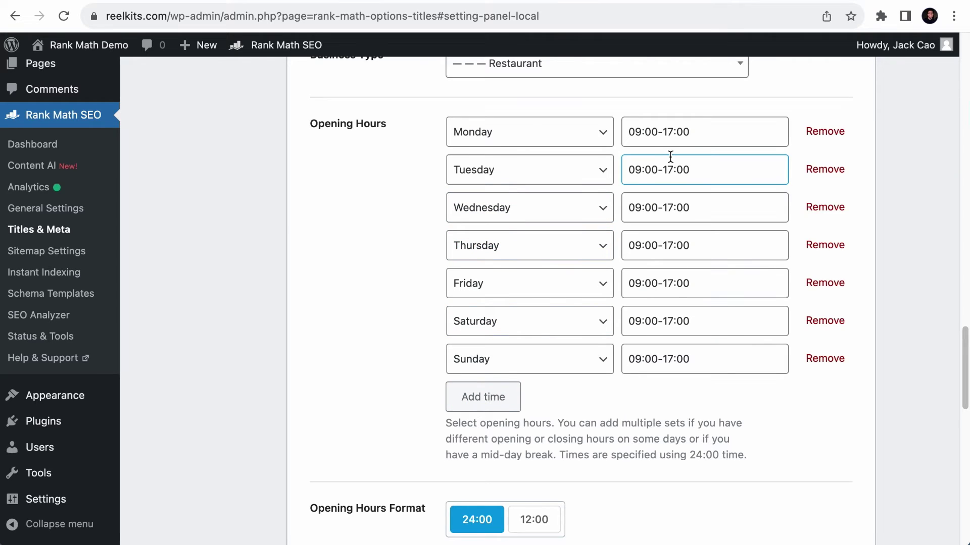
- Remove the Monday row and set the next six rows to Tue, Tue, Wed, Wed, Thu, Thu
click(822, 133)
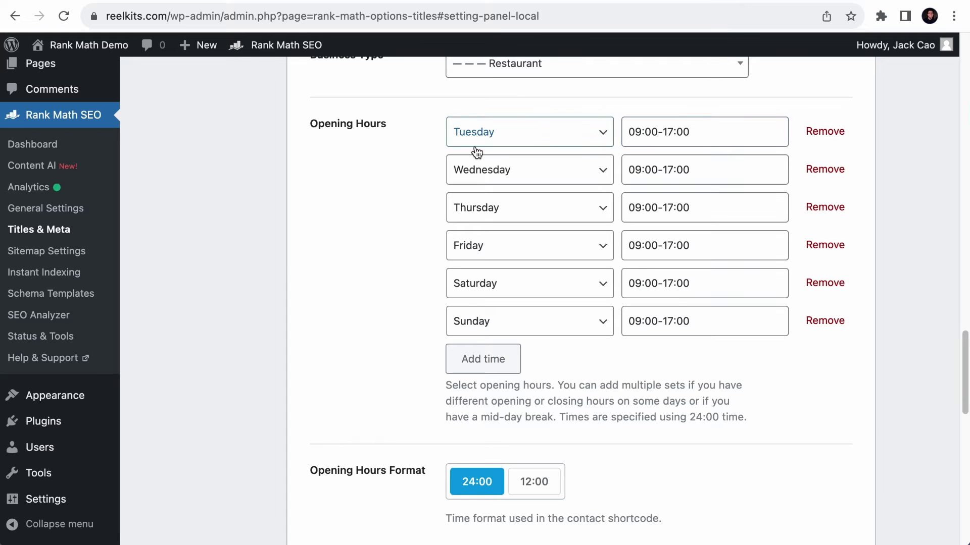
click(589, 166)
click(577, 153)
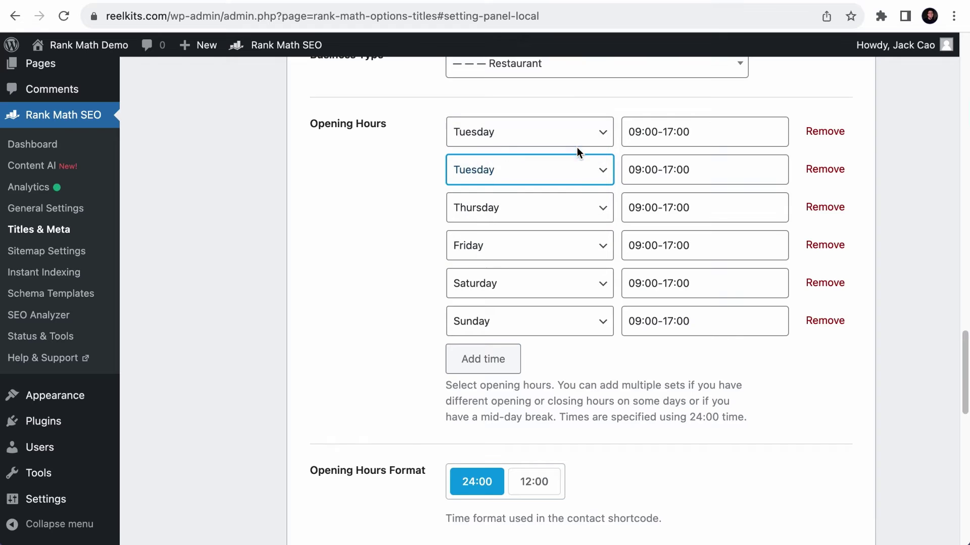
click(566, 207)
click(565, 191)
click(556, 246)
click(556, 230)
click(552, 283)
click(547, 249)
click(551, 321)
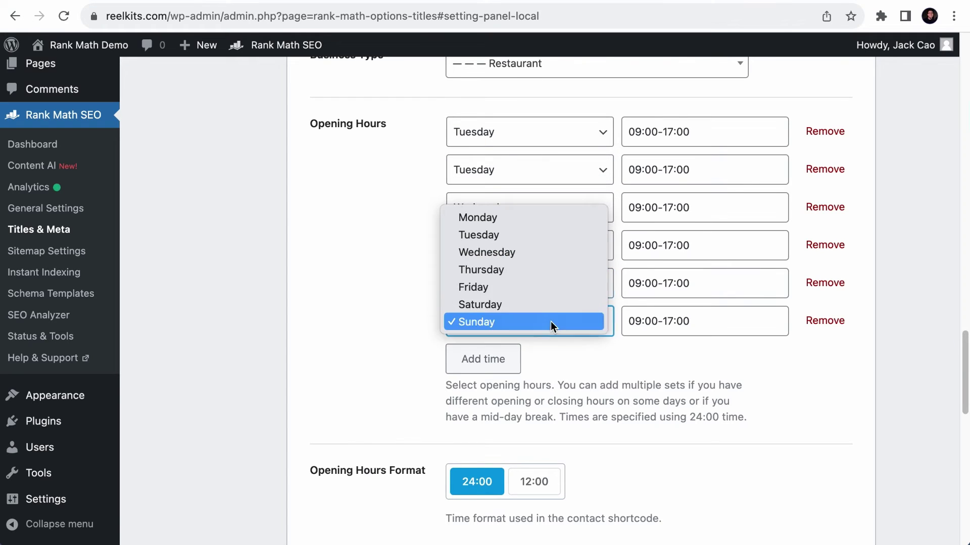
click(540, 269)
- Add two more opening-hours rows, both set to Friday
click(493, 359)
click(494, 371)
click(518, 362)
click(517, 402)
click(525, 405)
click(518, 467)
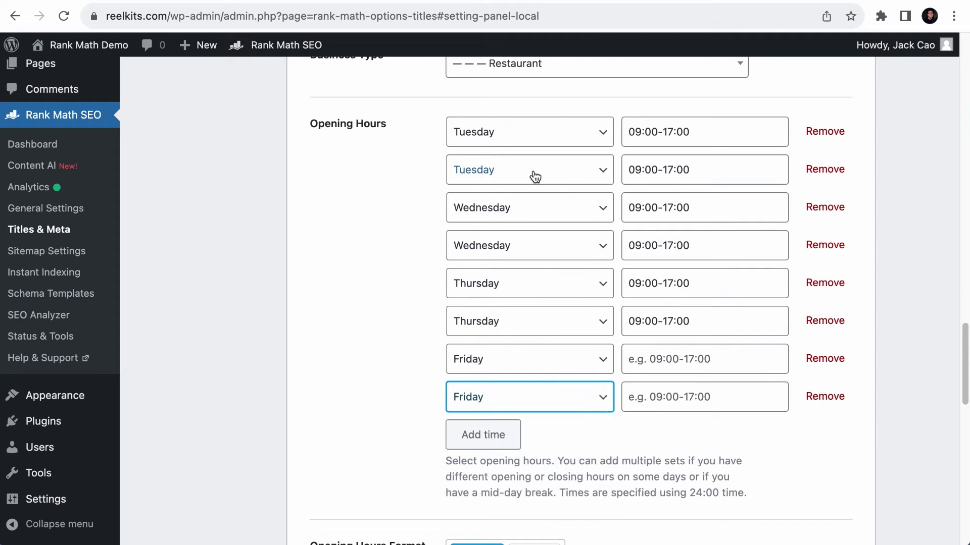
- Set Tuesday's two slots to 11:00-14:00 and 17:00-23:00
click(635, 133)
double_click(636, 133)
text(10)
double_click(665, 132)
text(14)
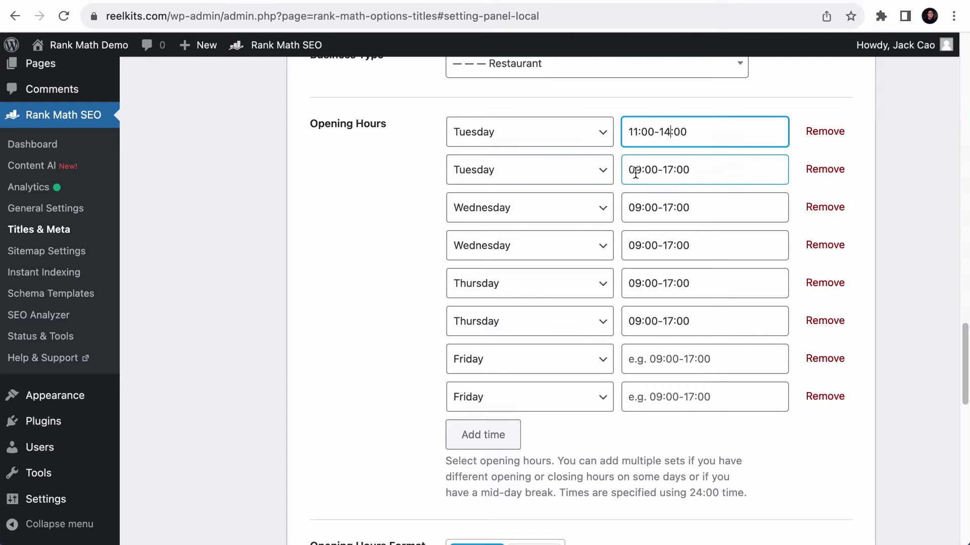
double_click(636, 170)
text(17)
double_click(666, 169)
text(23)
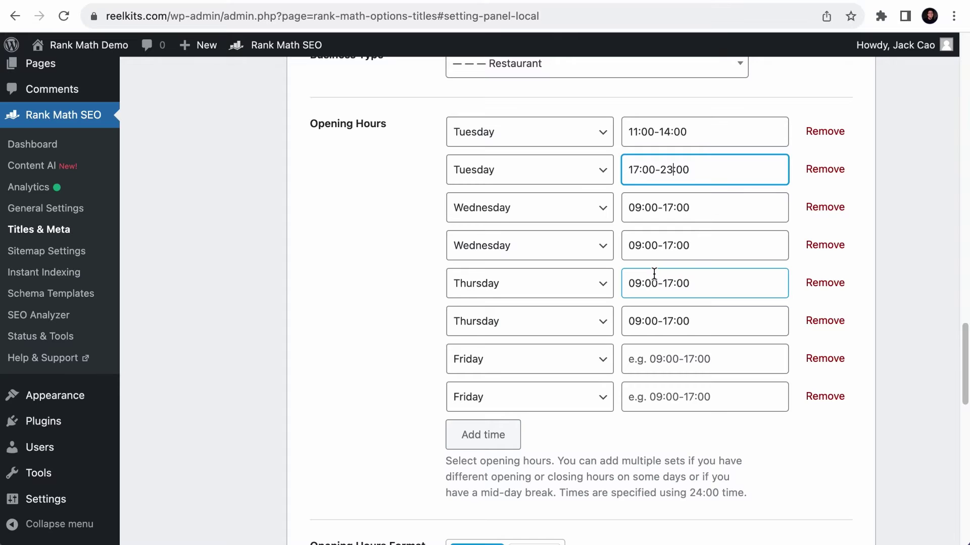
scroll(581, 319, down, 5)
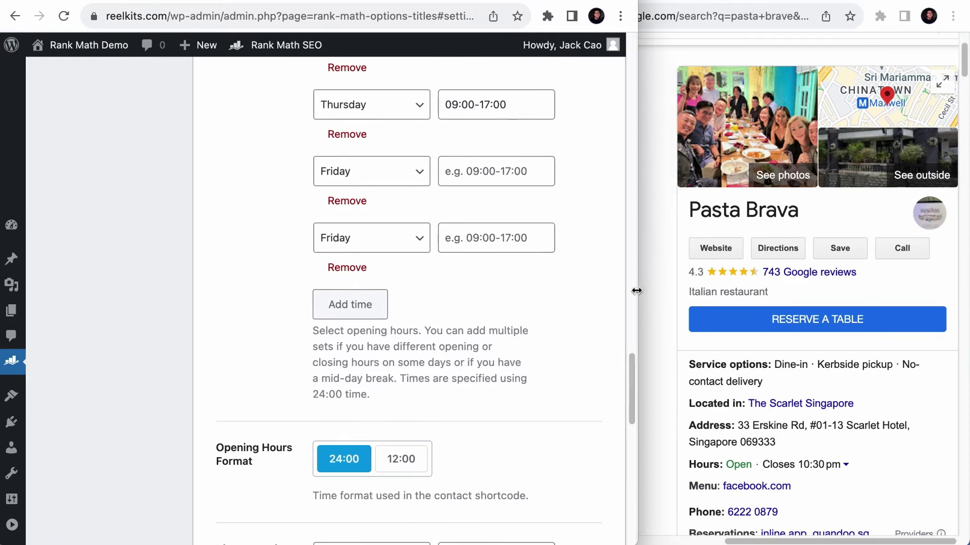
- With a Google search tiled alongside, switch the opening hours format to 12:00
drag(635, 290, 614, 298)
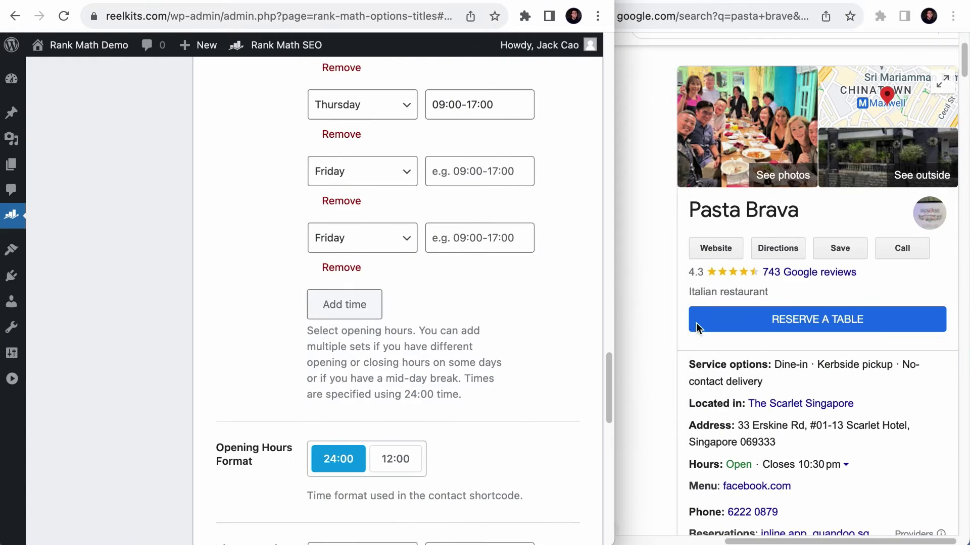
scroll(756, 348, down, 4)
scroll(756, 349, down, 1)
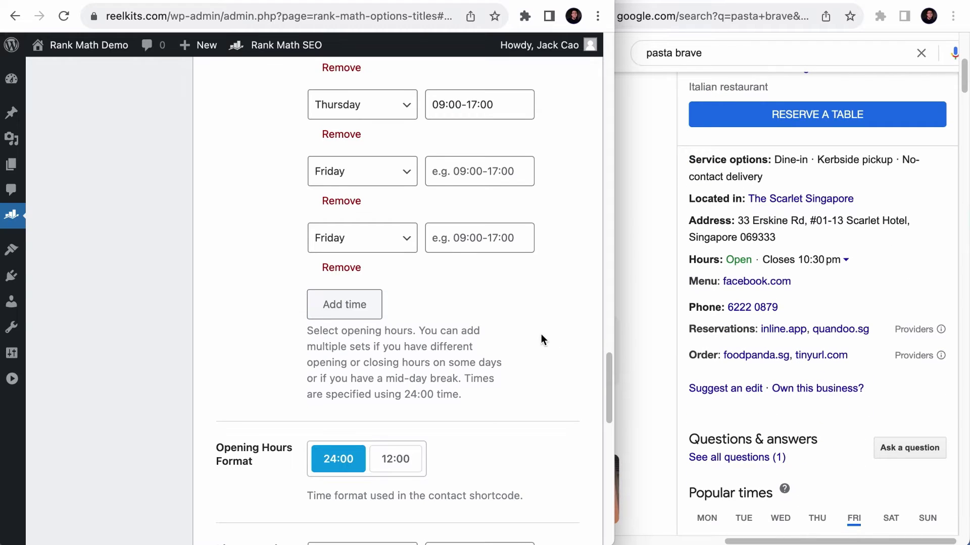
scroll(535, 335, down, 4)
click(391, 275)
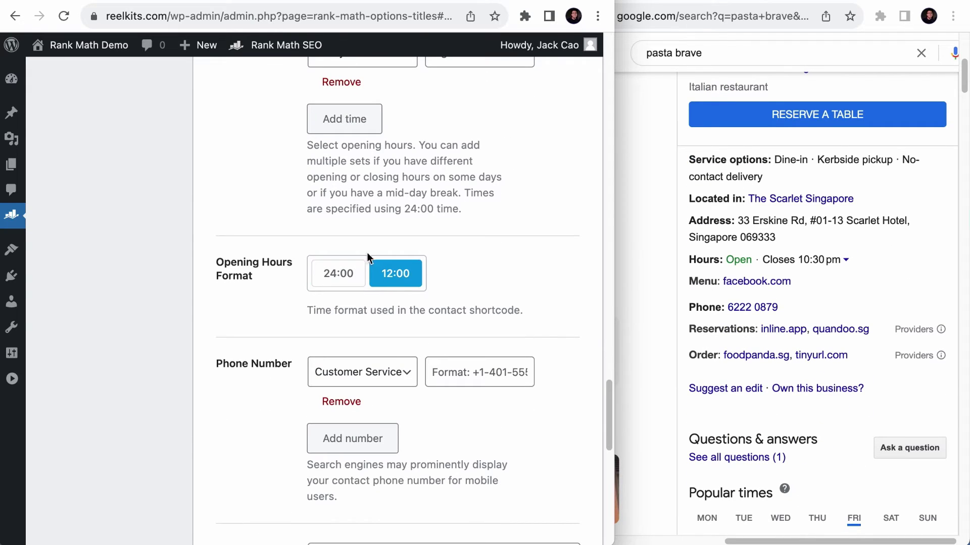
scroll(419, 288, down, 4)
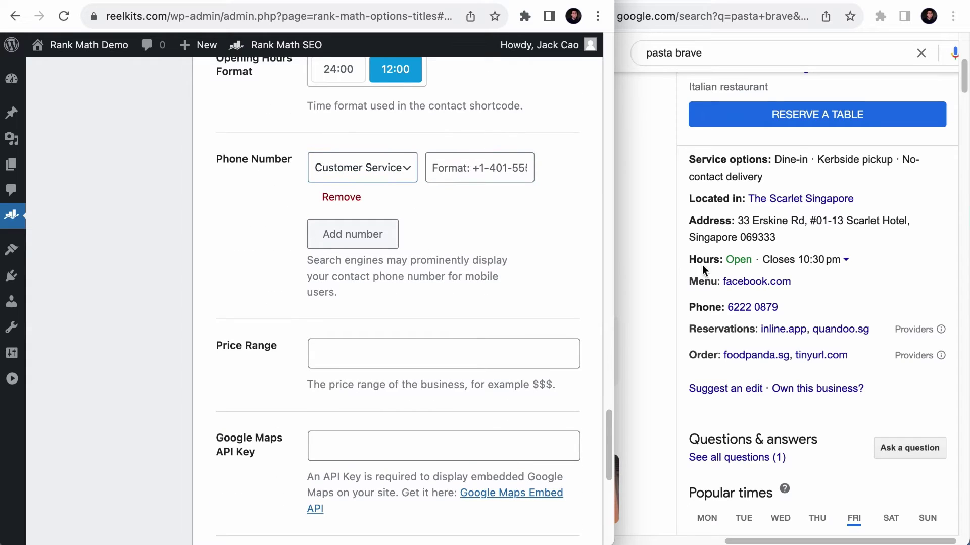
scroll(735, 273, up, 4)
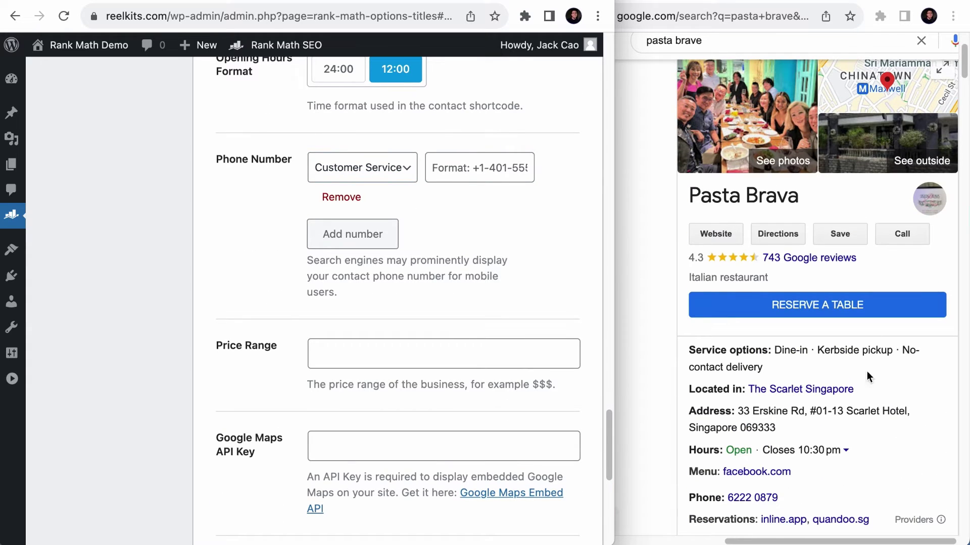
scroll(859, 213, down, 2)
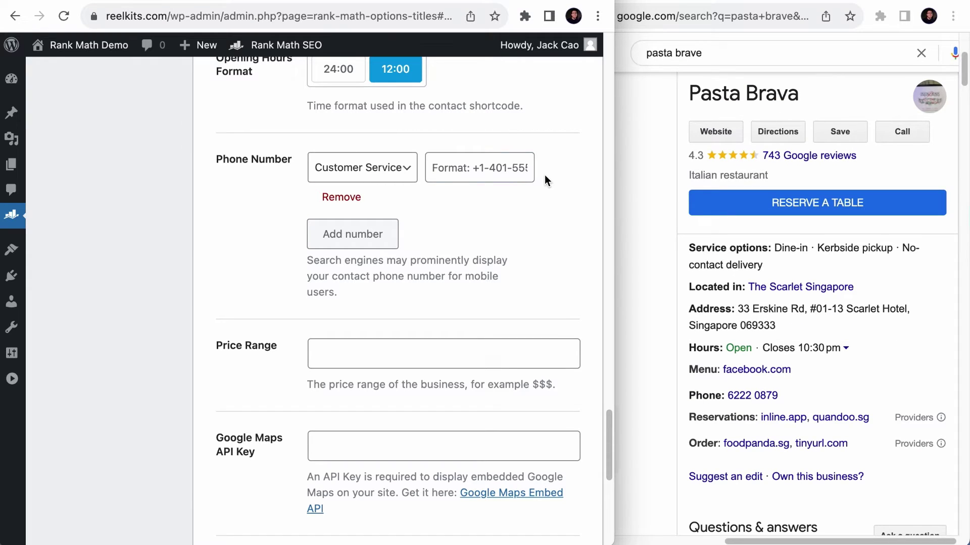
- Add the restaurant's phone number with the phone type set to Reservations
click(344, 239)
click(354, 270)
click(391, 168)
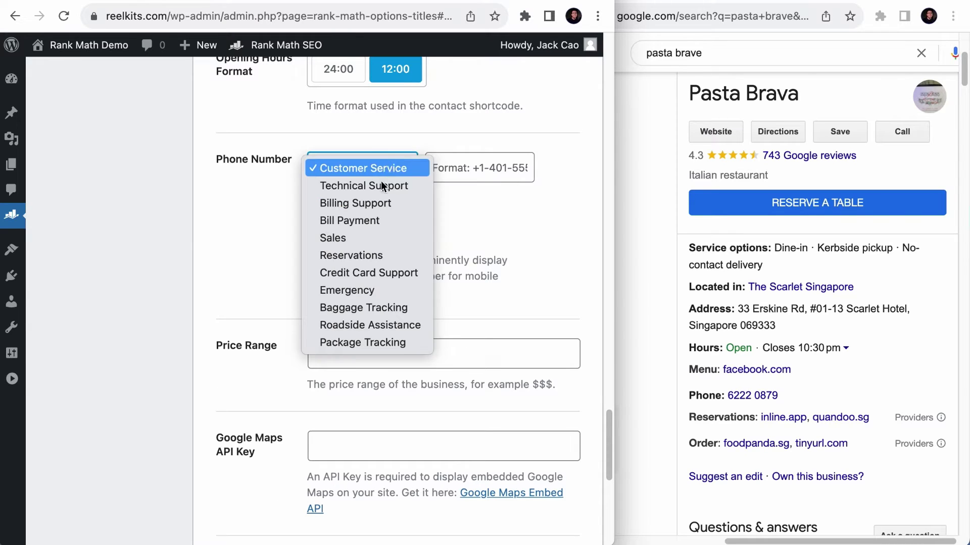
click(371, 255)
click(509, 167)
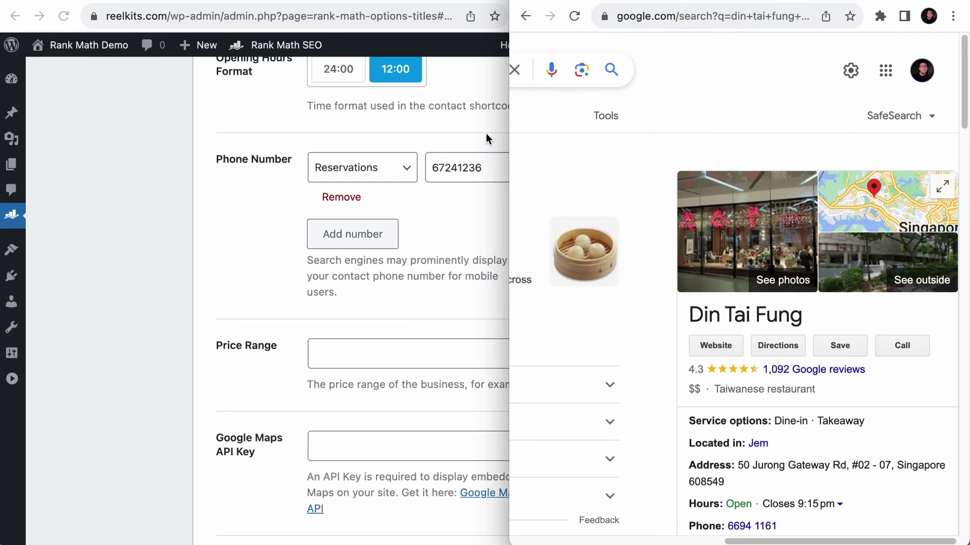
click(486, 135)
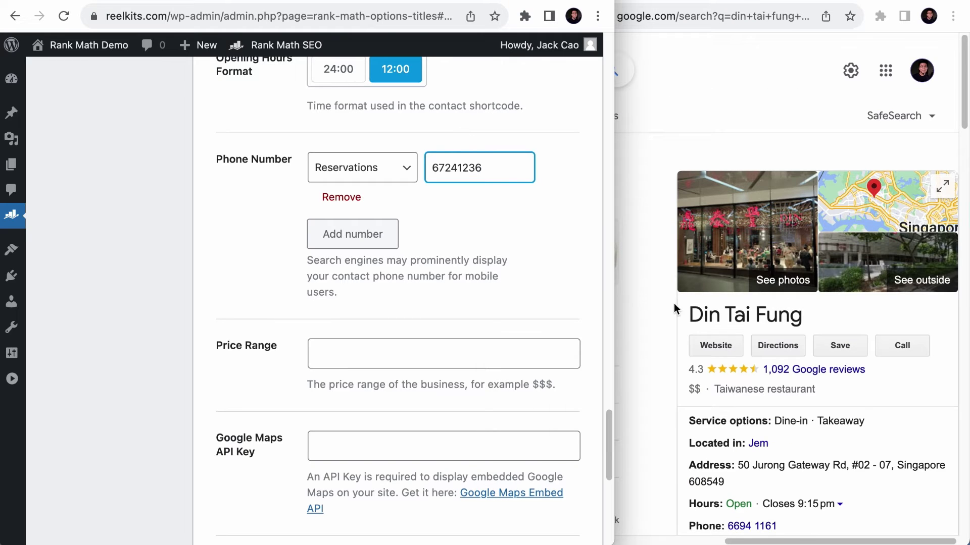
- Enter $60-150 in the Price Range field, replacing the stray € sign
scroll(705, 314, down, 2)
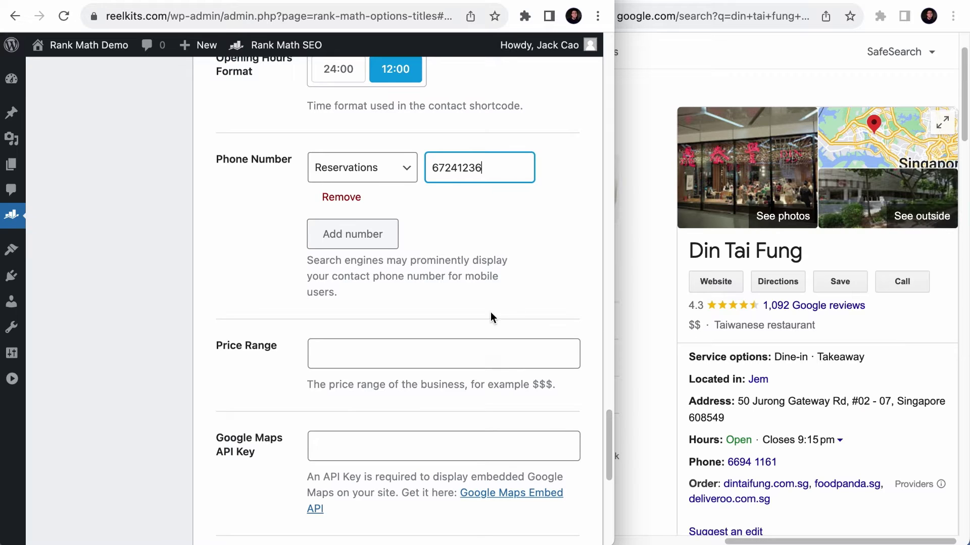
scroll(489, 312, down, 3)
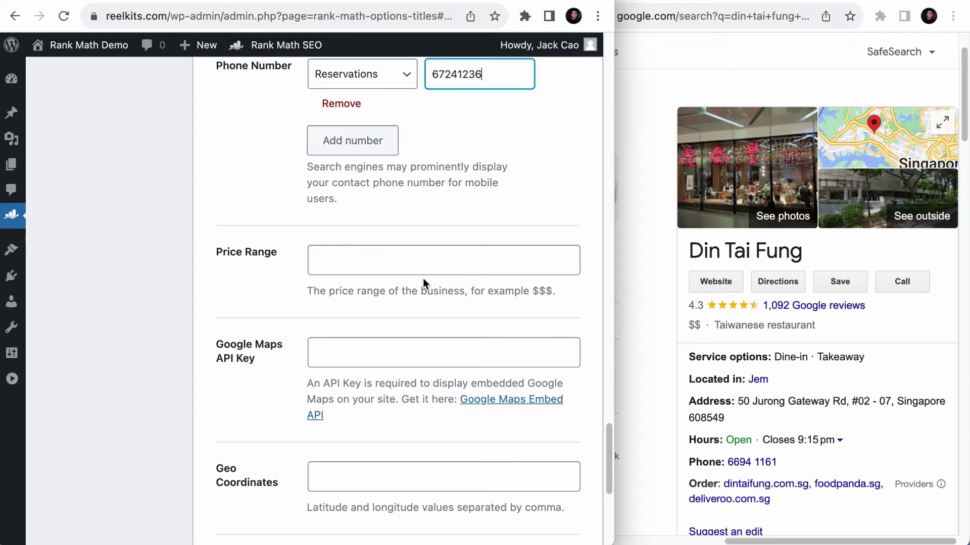
click(406, 259)
text(€)
click(224, 253)
text($60-150)
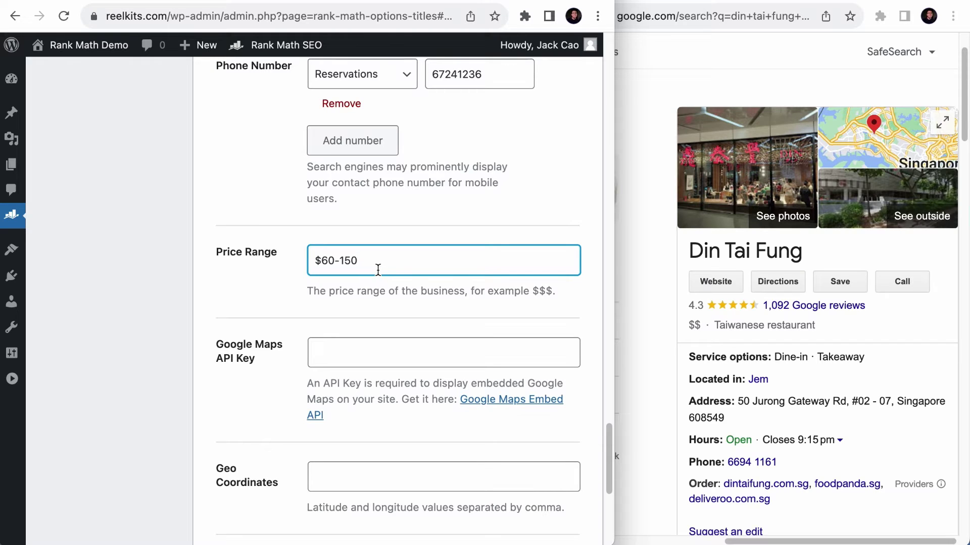
scroll(378, 271, down, 2)
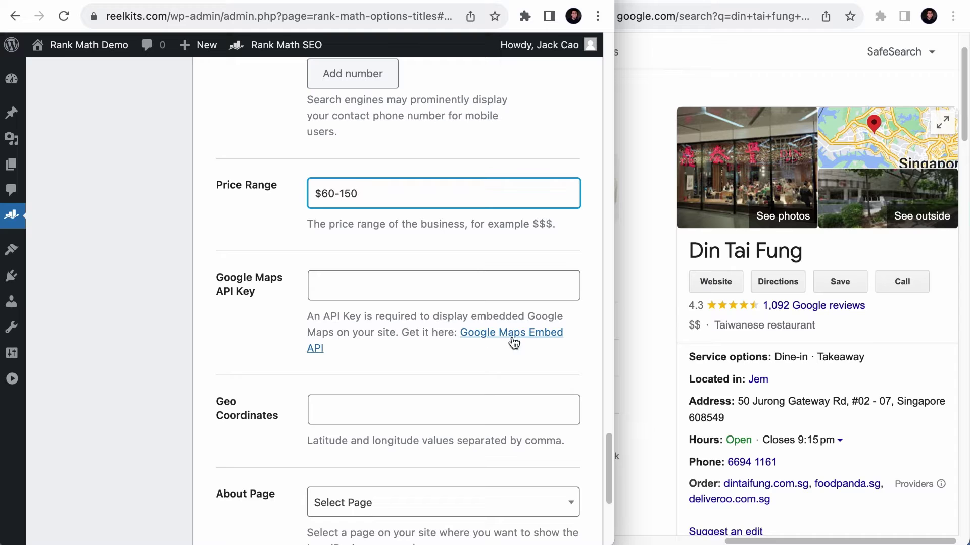
scroll(513, 336, down, 1)
scroll(513, 336, down, 5)
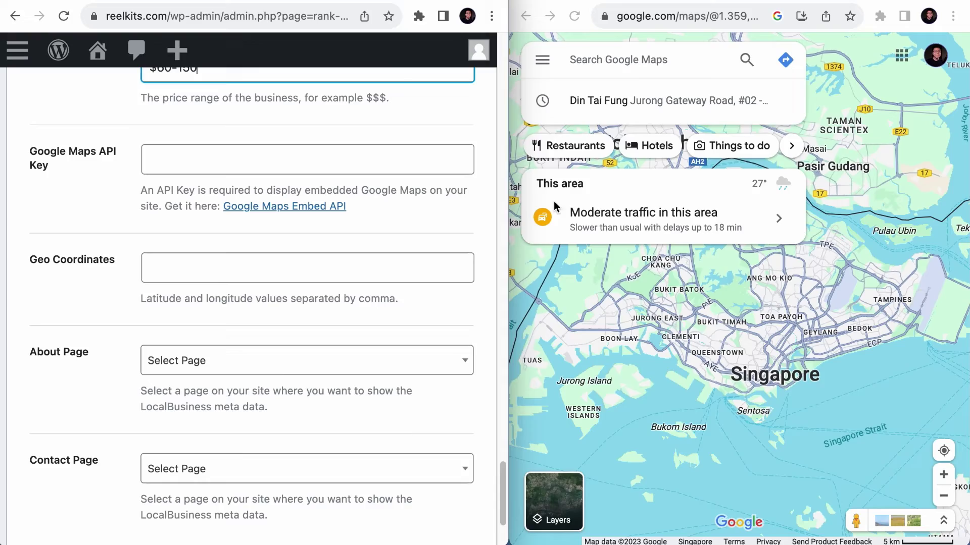
- Locate National Gallery Singapore in Google Maps and open its place details
click(633, 62)
text(238840)
key(Return)
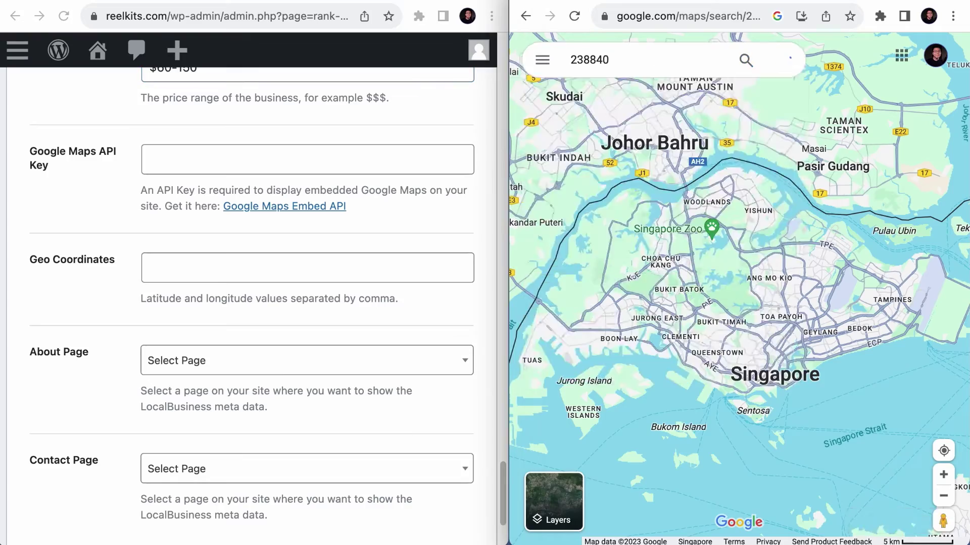
click(783, 59)
click(658, 218)
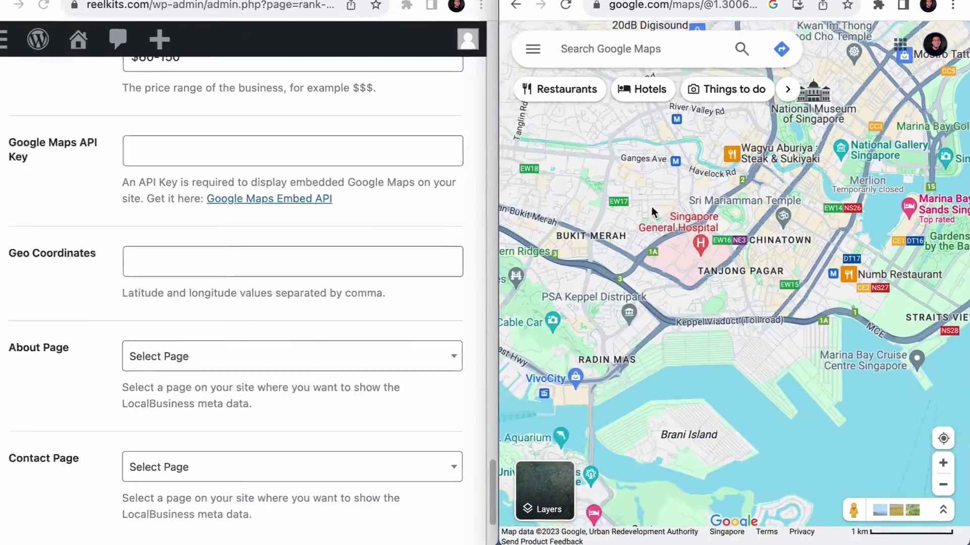
drag(651, 212, 589, 278)
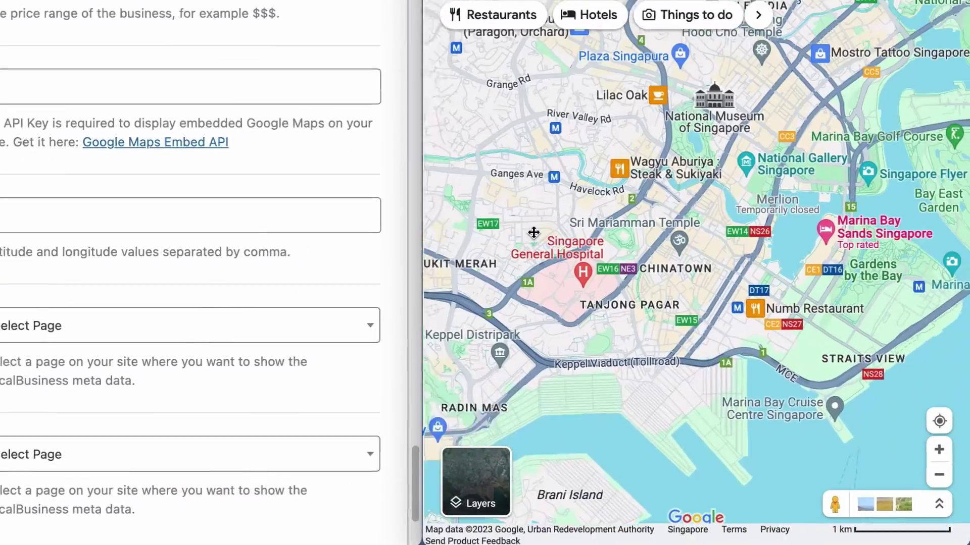
click(758, 248)
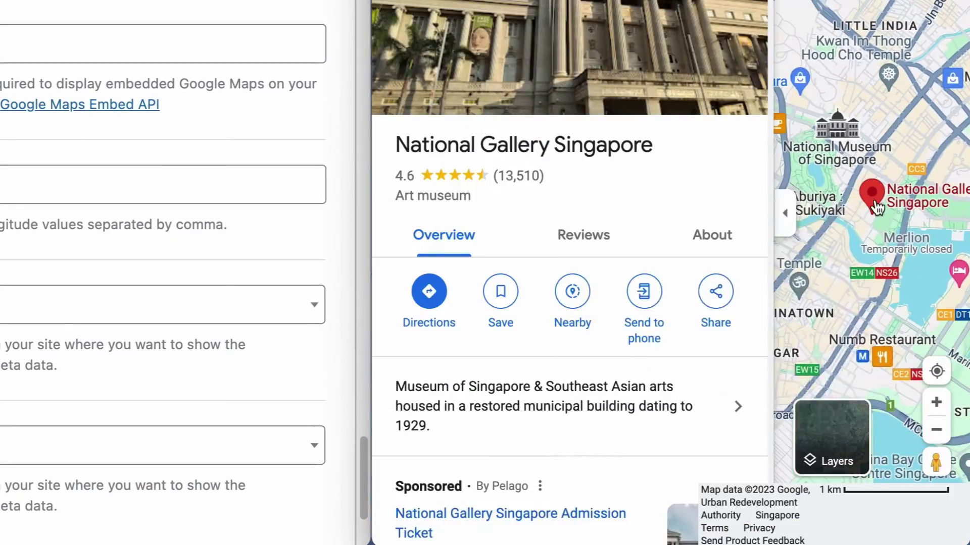
- Paste the National Gallery pin's coordinates into Rank Math's Geo Coordinates field
mouse_move(878, 202)
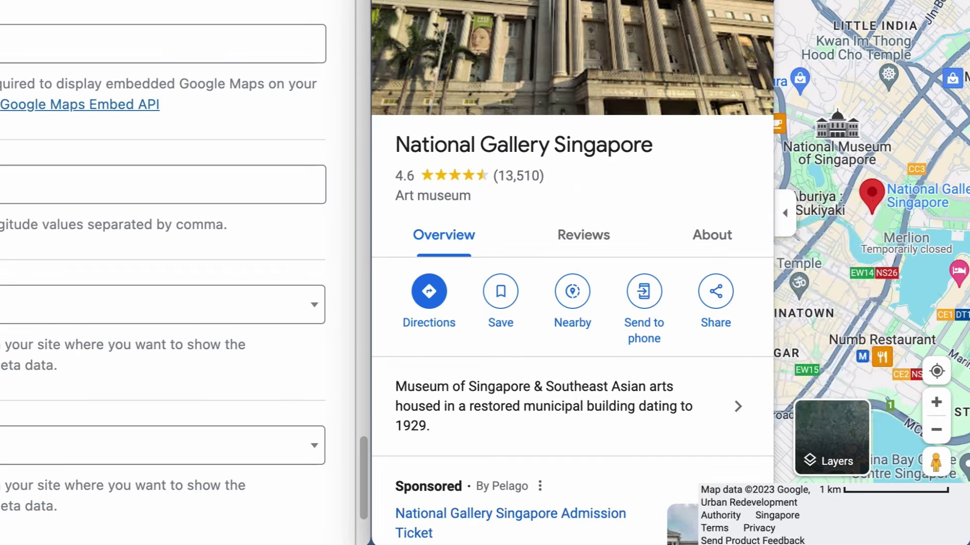
right_click(879, 197)
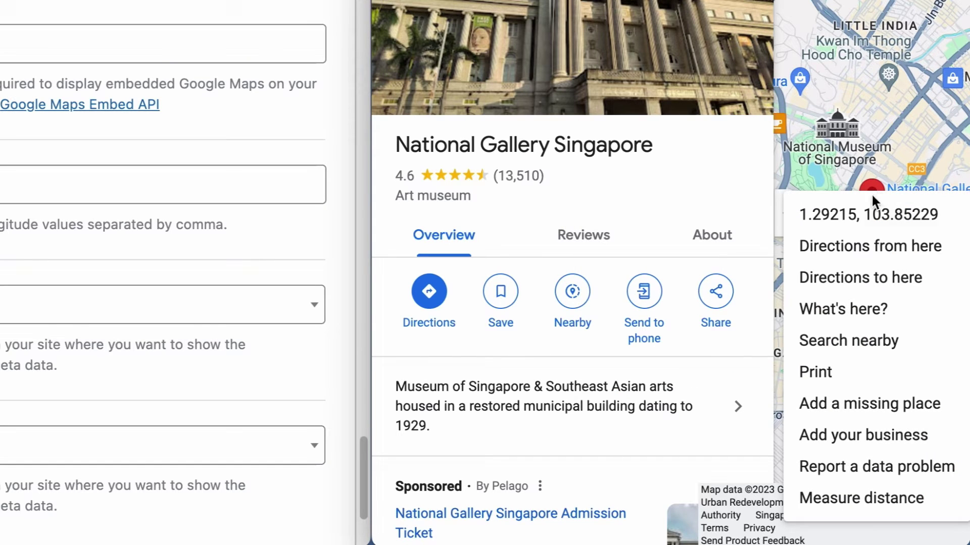
click(886, 216)
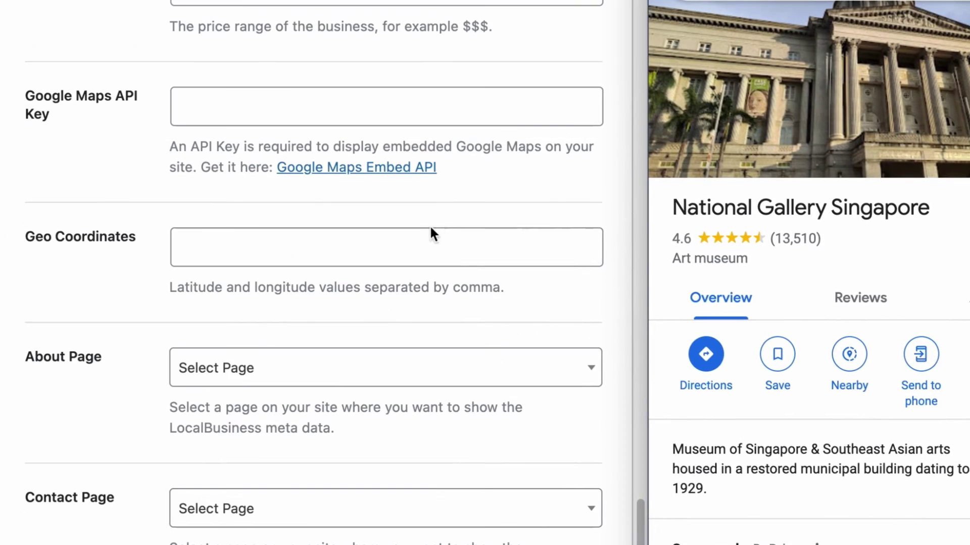
click(135, 179)
key(super+v)
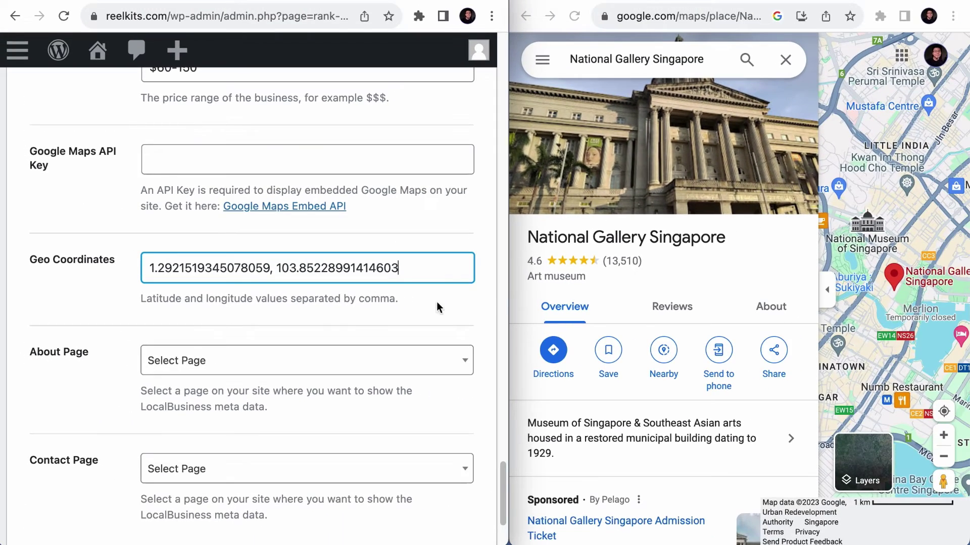
drag(498, 303, 967, 305)
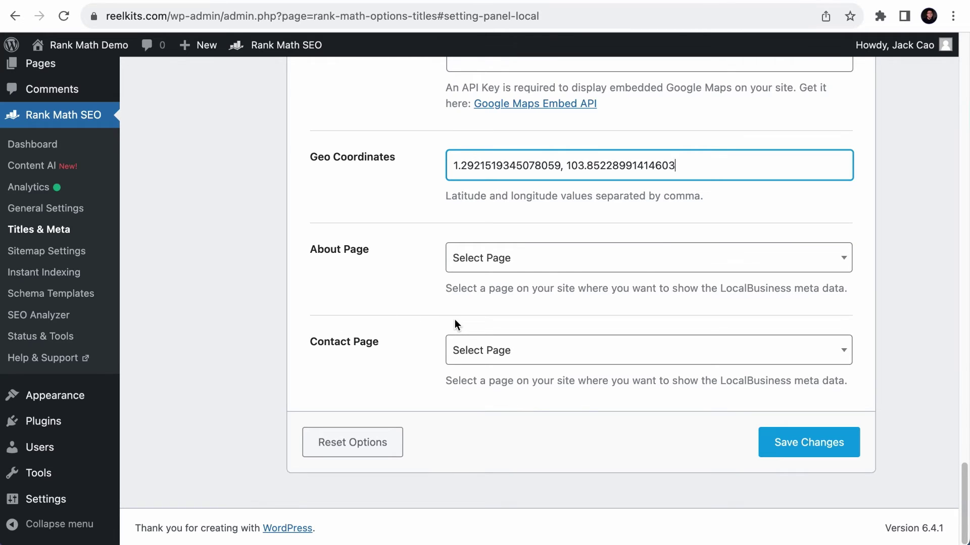
scroll(151, 240, up, 8)
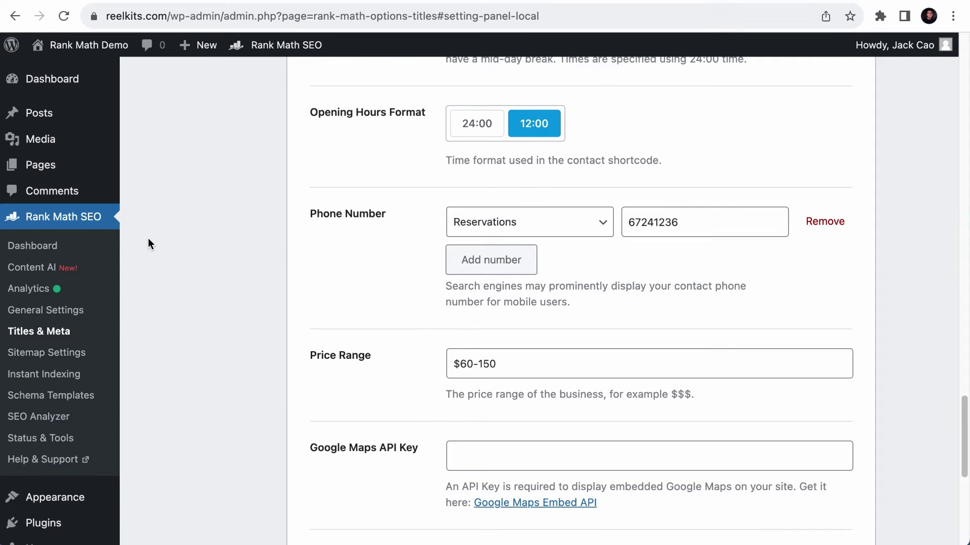
mouse_move(21, 172)
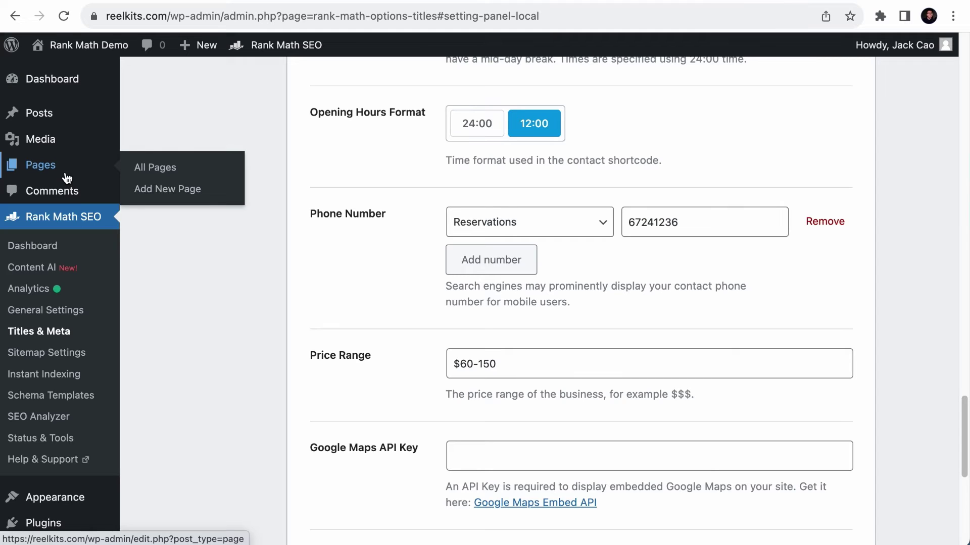
mouse_move(55, 117)
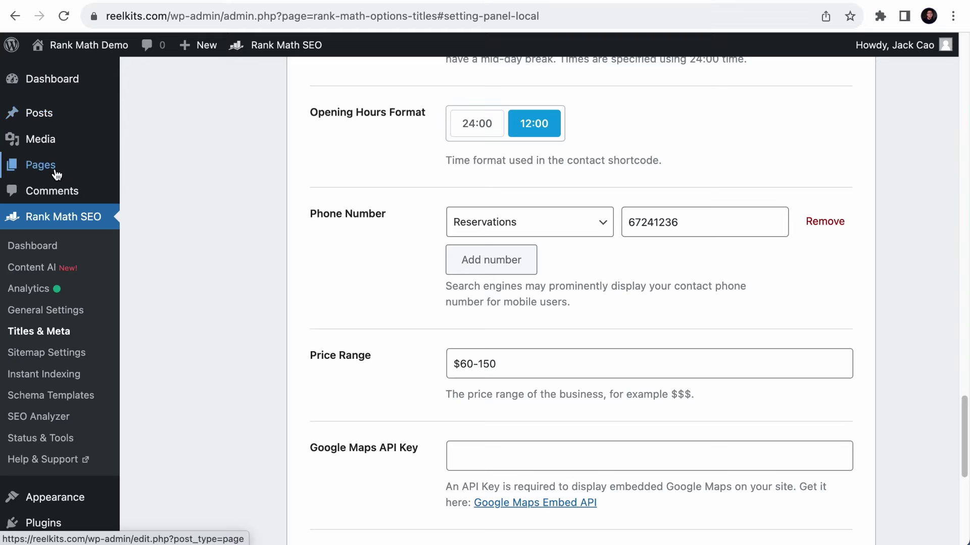
mouse_move(57, 174)
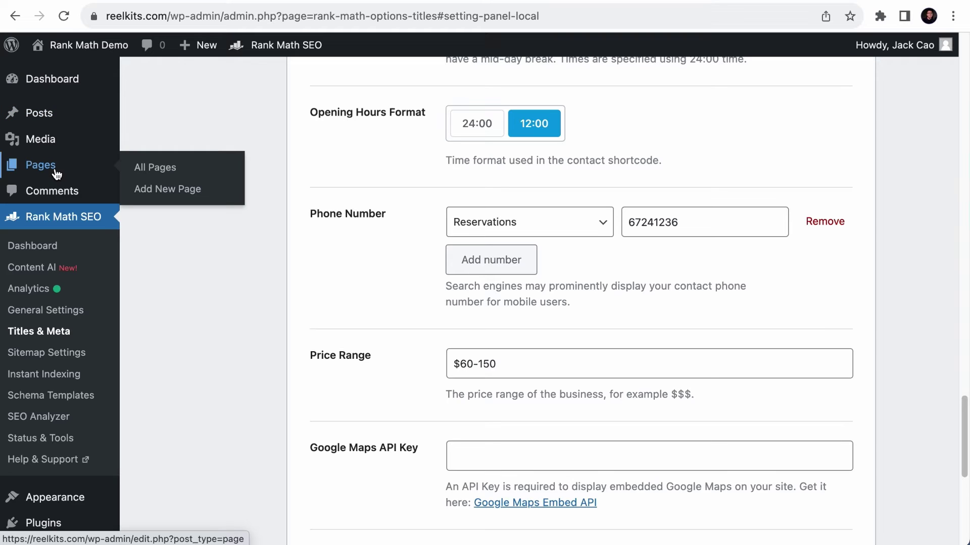
- Publish an About Us page containing the pasted restaurant description
click(142, 193)
key(Escape)
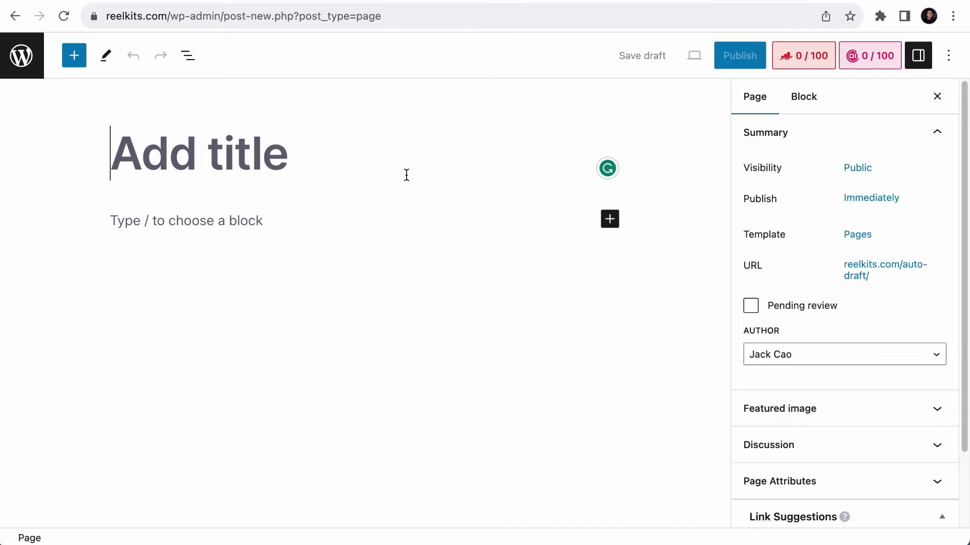
text(About Us)
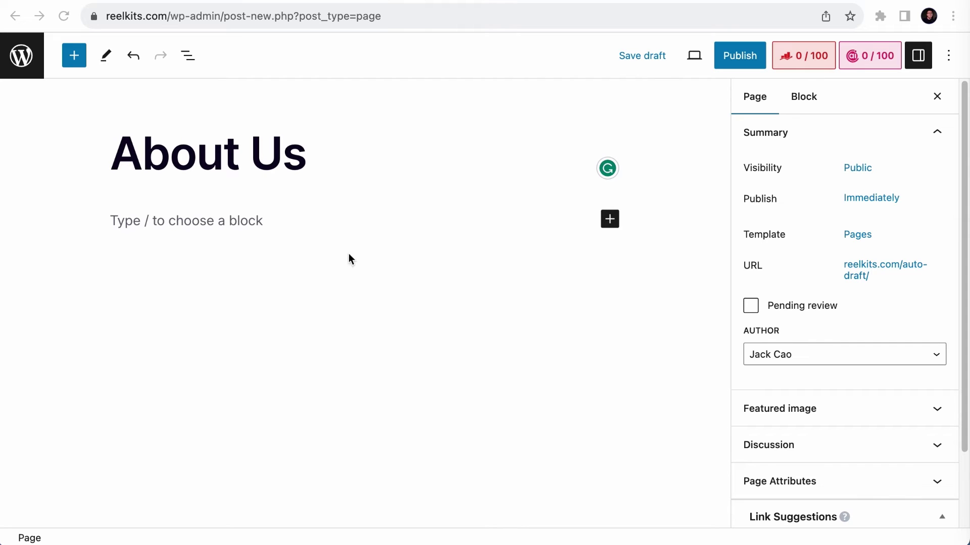
click(243, 217)
key(super+v)
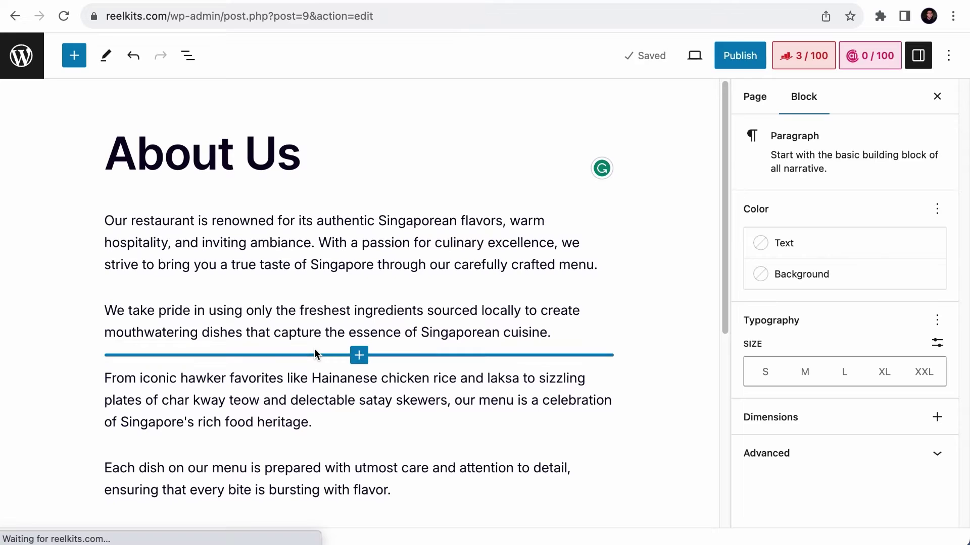
click(755, 58)
click(779, 61)
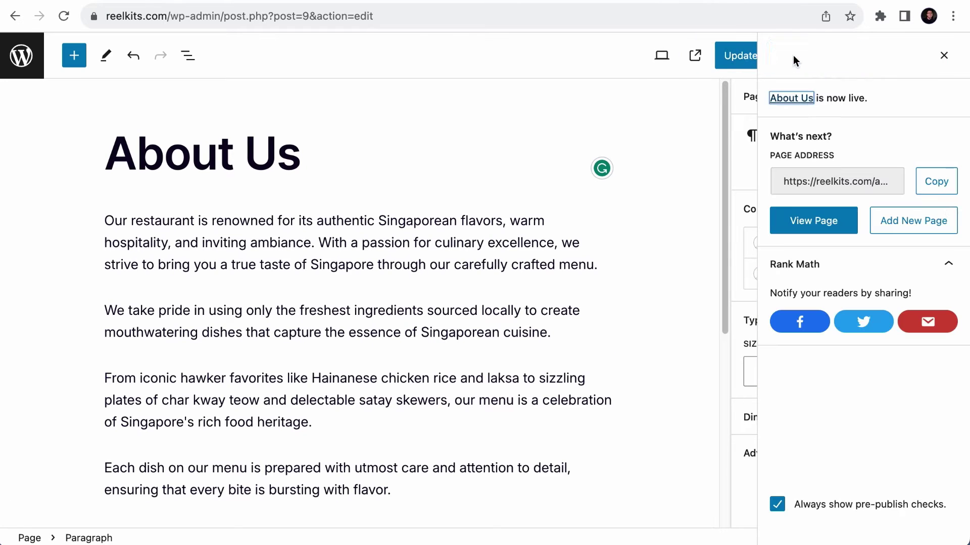
click(29, 59)
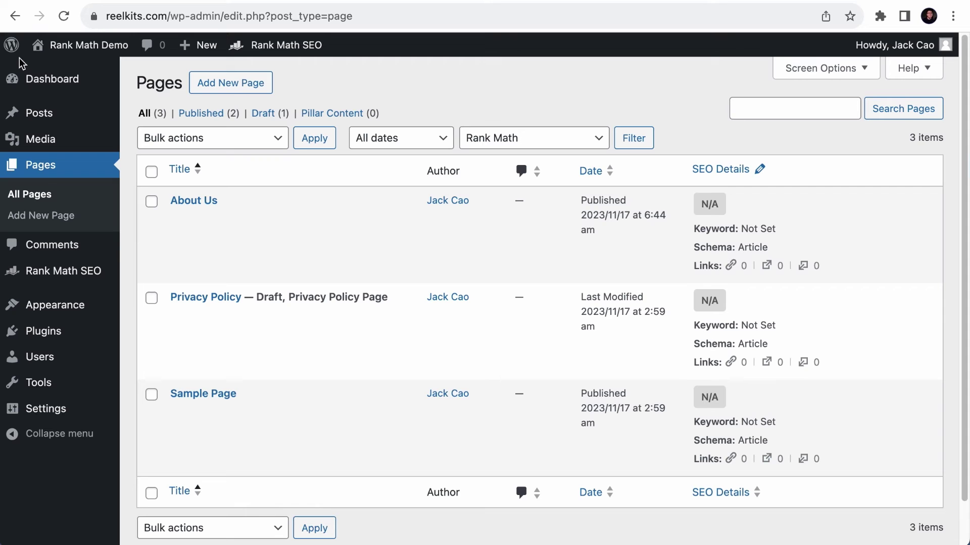
- Publish a Contact Us page with the pasted address and contact details
click(46, 216)
text(Contact Us)
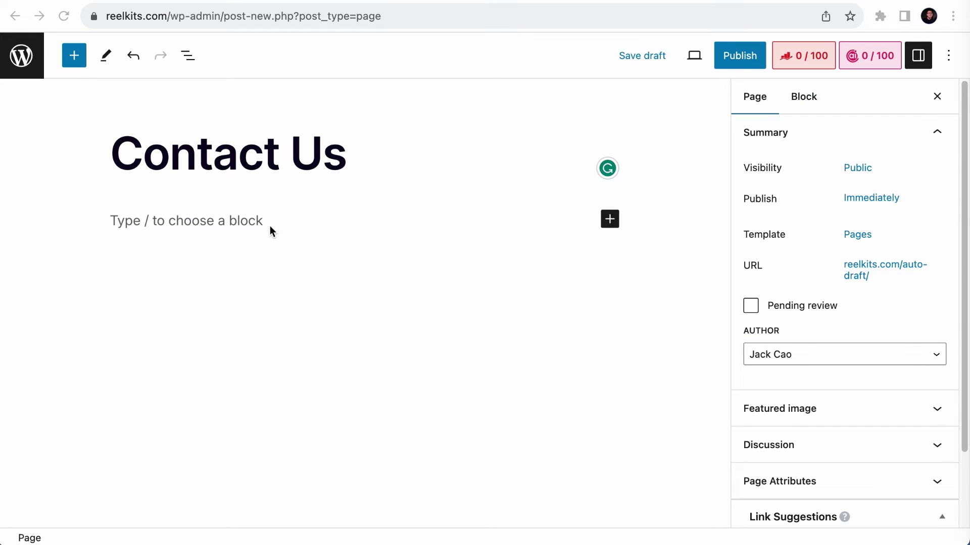
click(270, 228)
key(super+v)
click(477, 387)
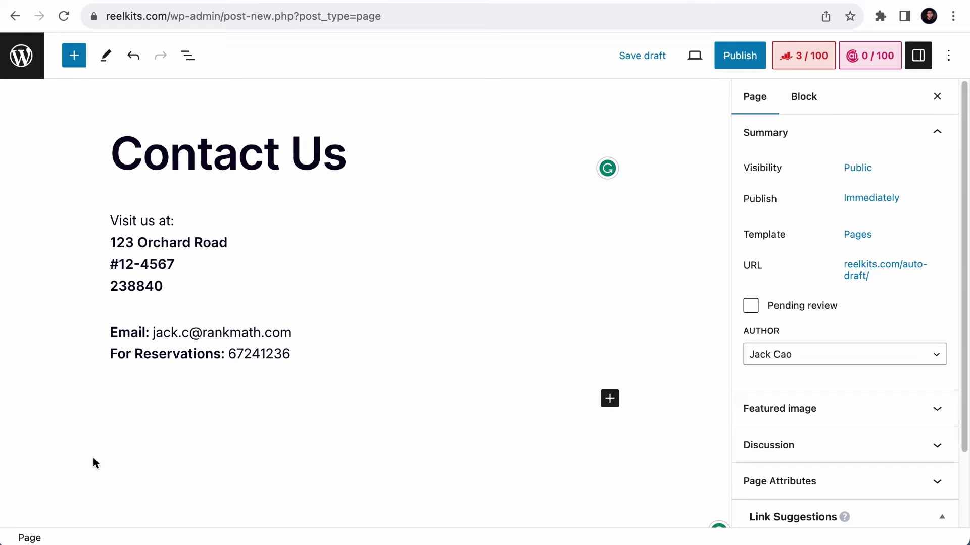
click(740, 56)
click(792, 62)
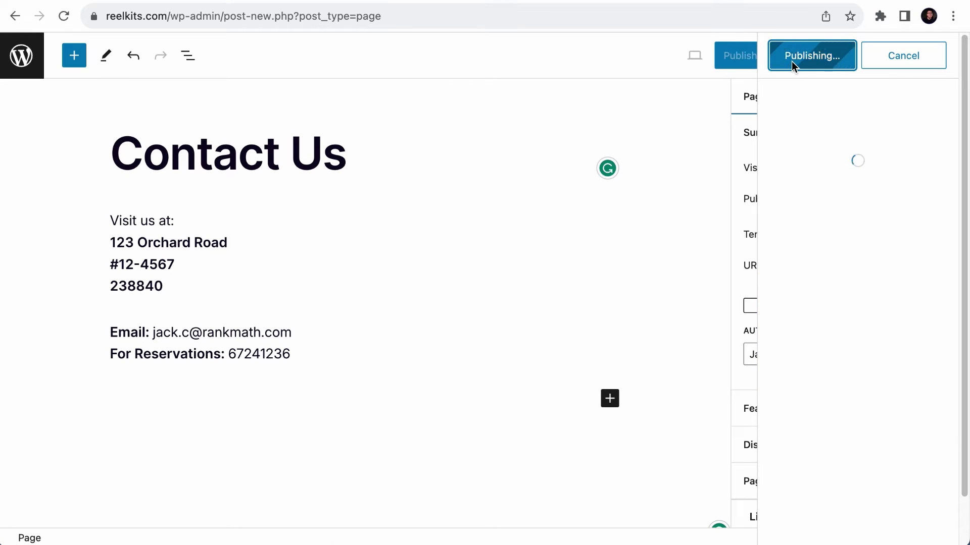
- Open Rank Math's Titles & Meta Local SEO settings and save them
click(6, 64)
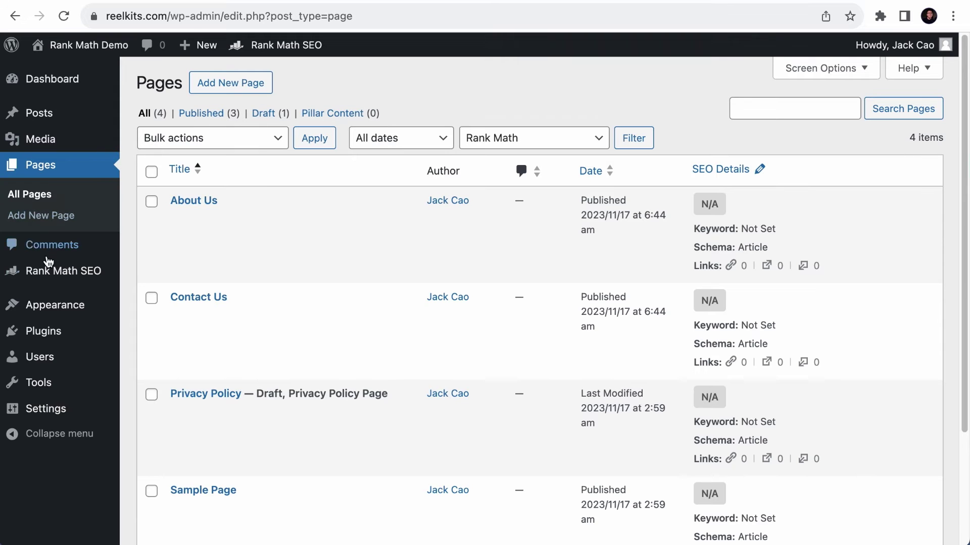
mouse_move(58, 279)
click(169, 358)
click(197, 290)
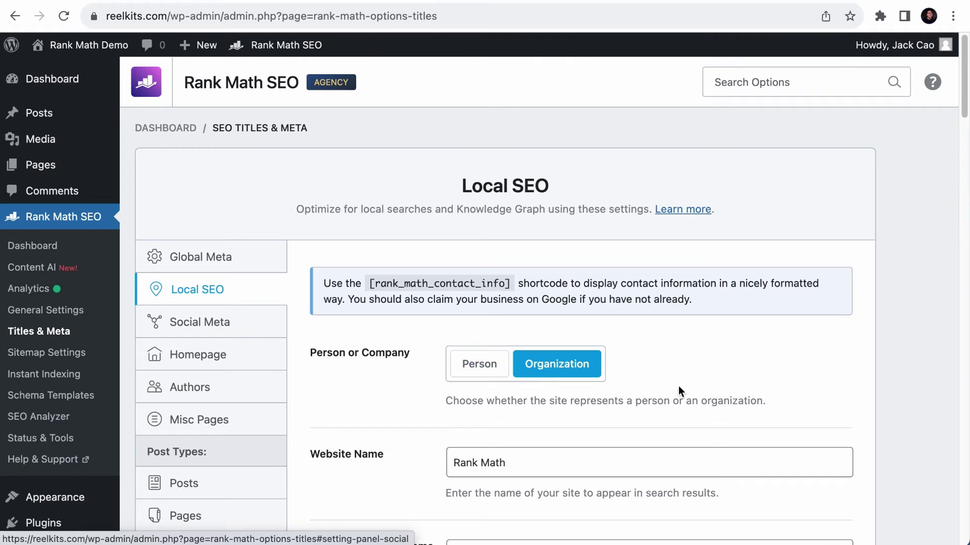
scroll(678, 394, down, 15)
scroll(824, 481, down, 3)
click(828, 454)
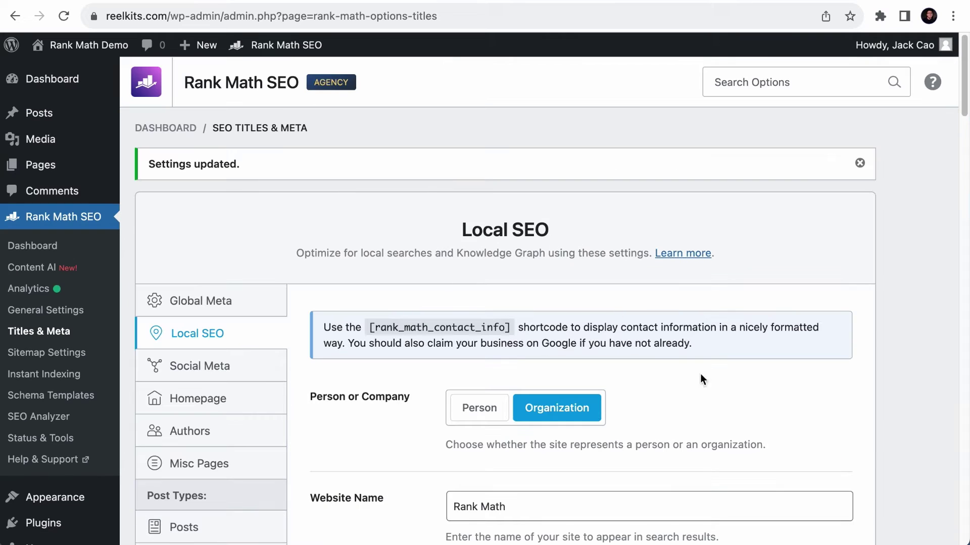
- Set About Us as the About Page and Contact Us as the Contact Page, then save
click(67, 20)
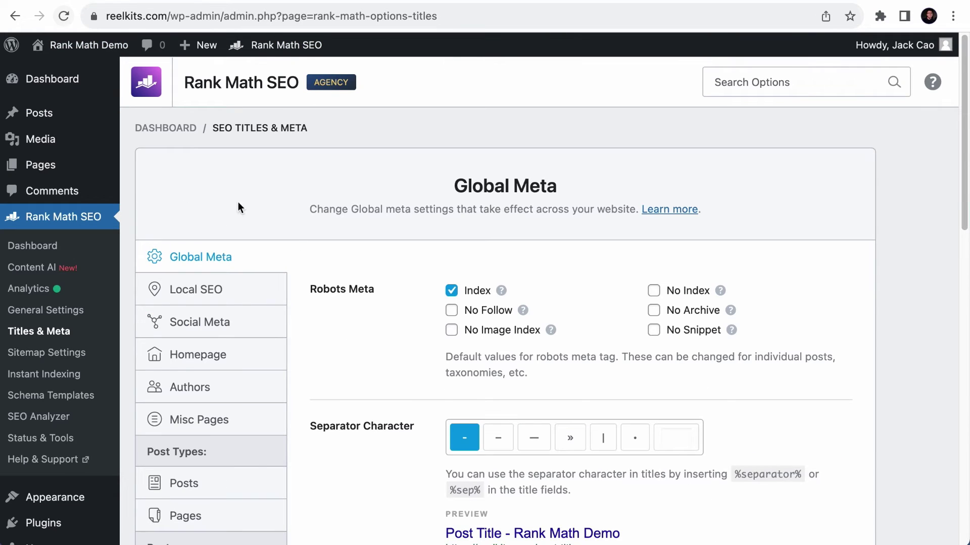
click(235, 296)
scroll(464, 364, down, 10)
scroll(465, 364, down, 12)
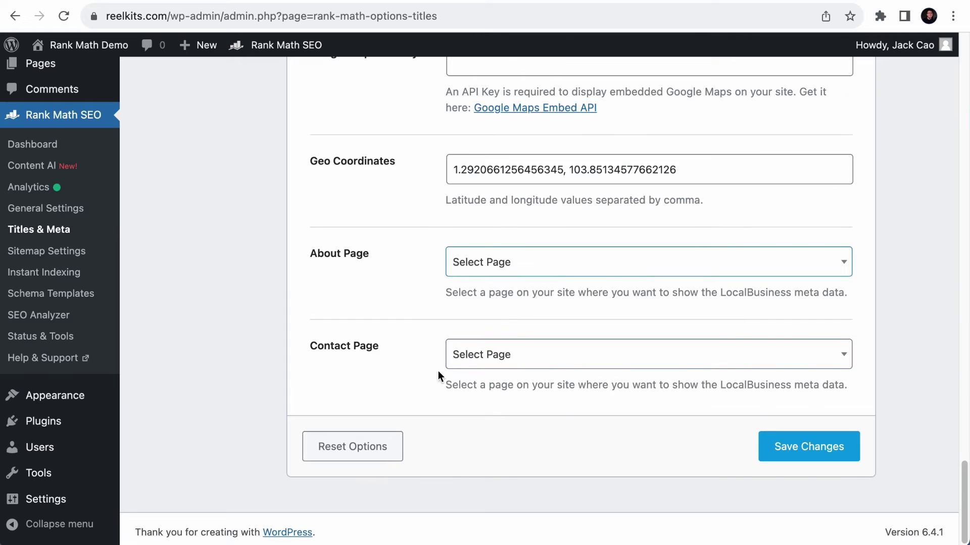
click(539, 261)
text(abou)
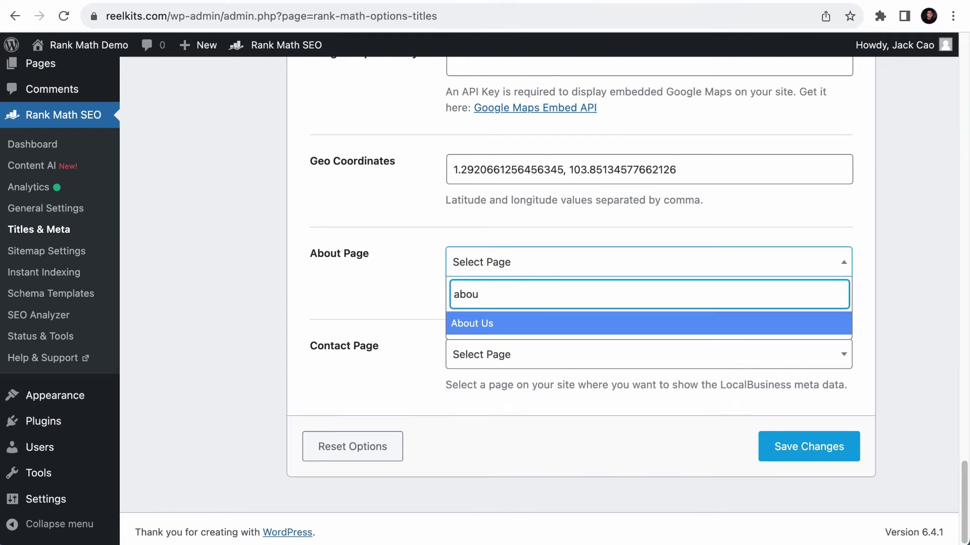
click(540, 324)
click(523, 354)
text(conta)
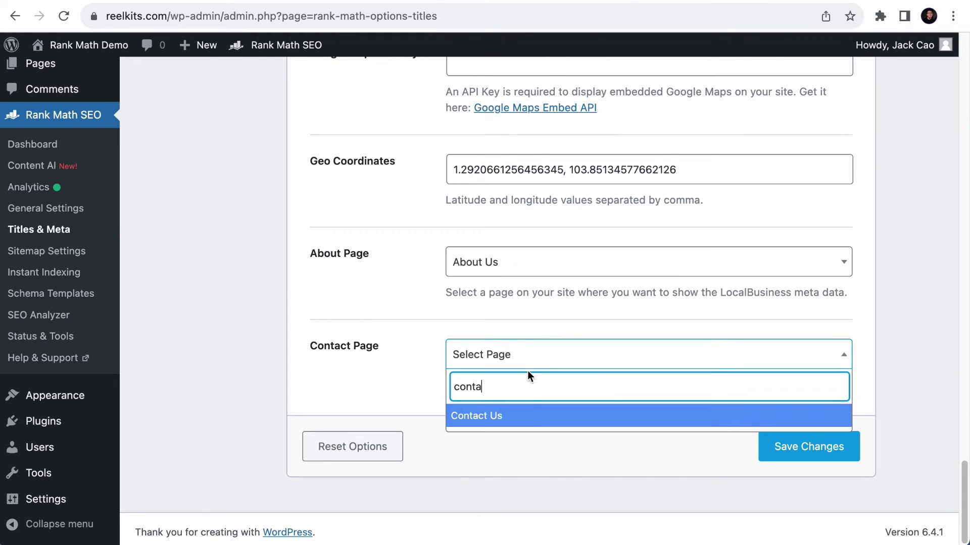
click(531, 417)
click(802, 454)
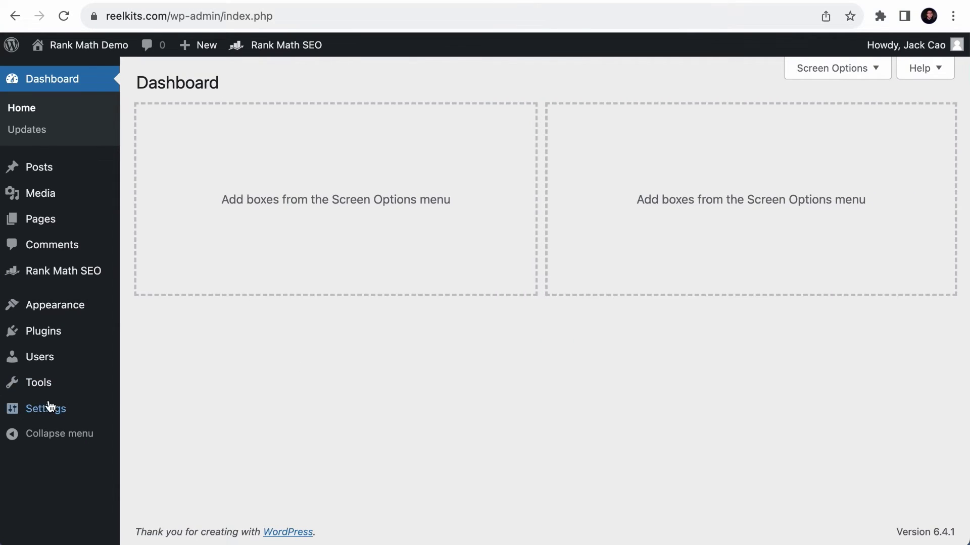
mouse_move(40, 407)
click(177, 453)
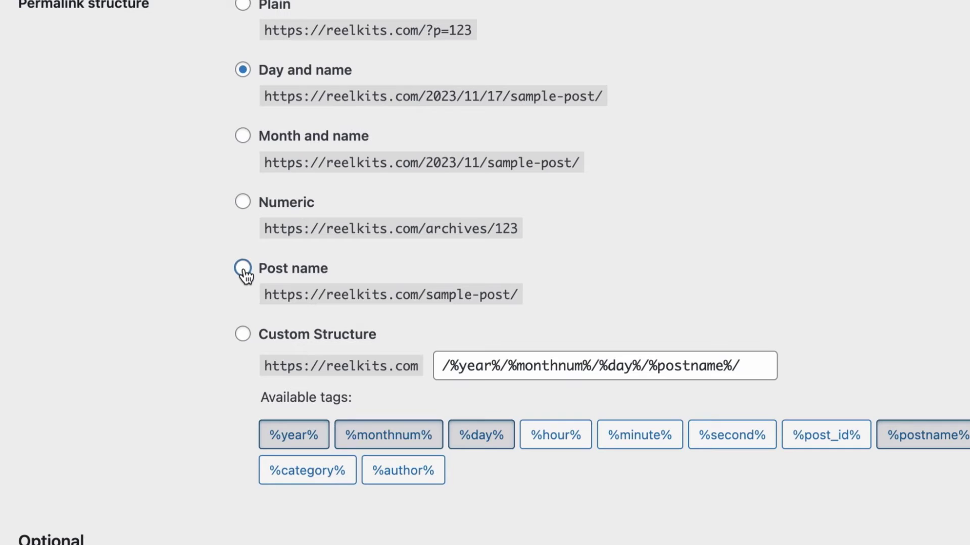
click(243, 273)
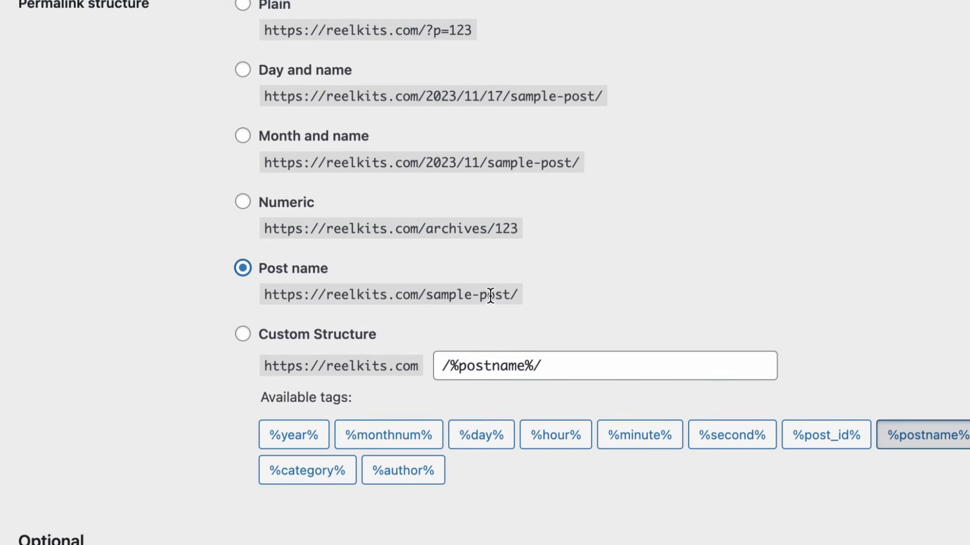
click(243, 334)
click(822, 414)
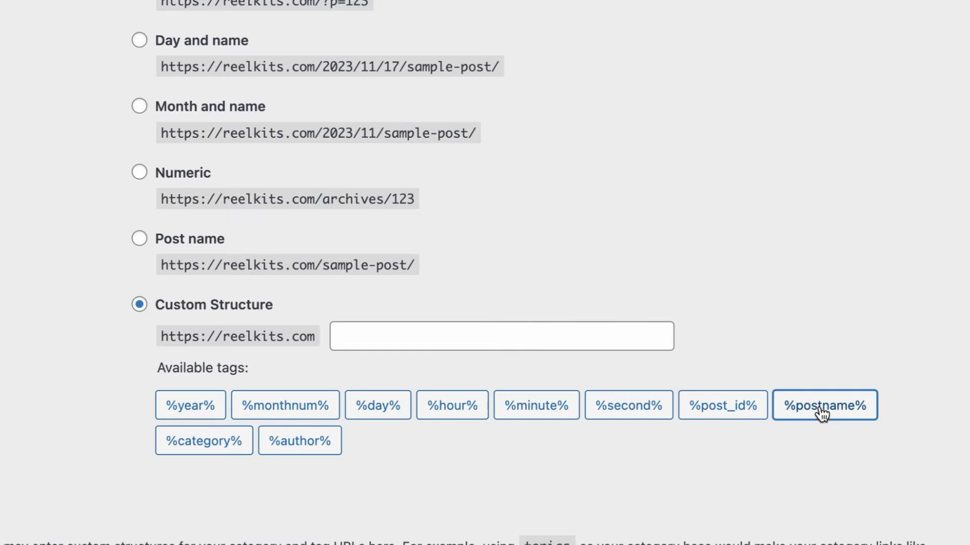
click(214, 445)
click(809, 423)
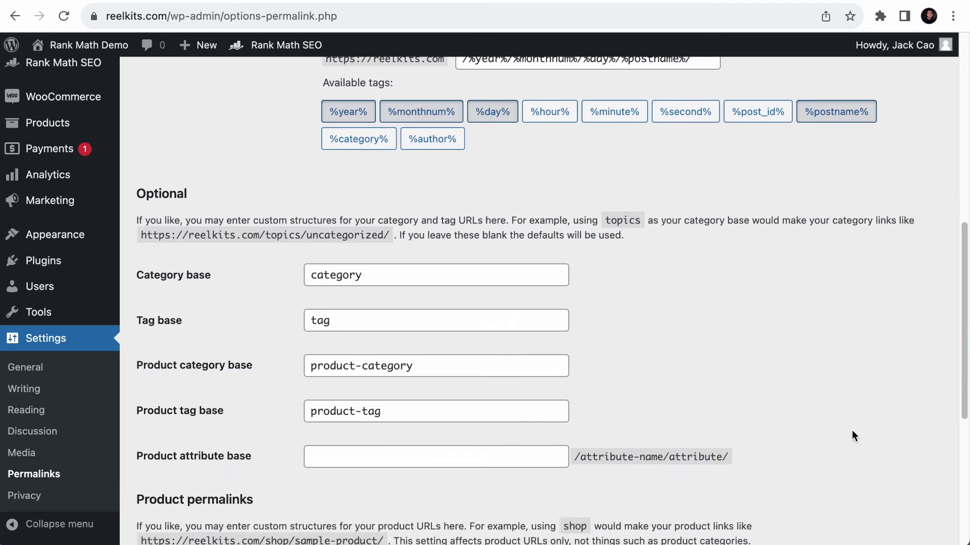
scroll(851, 431, up, 5)
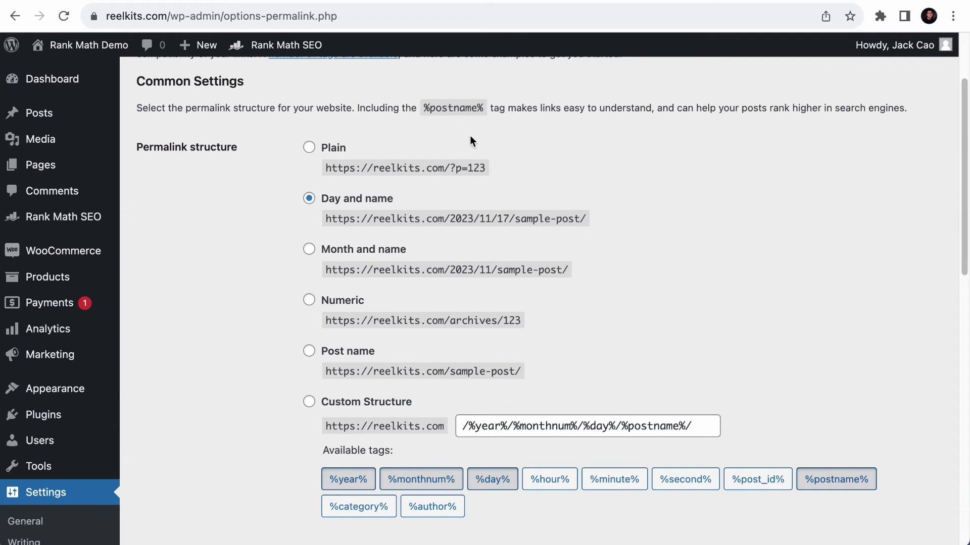
scroll(442, 217, down, 10)
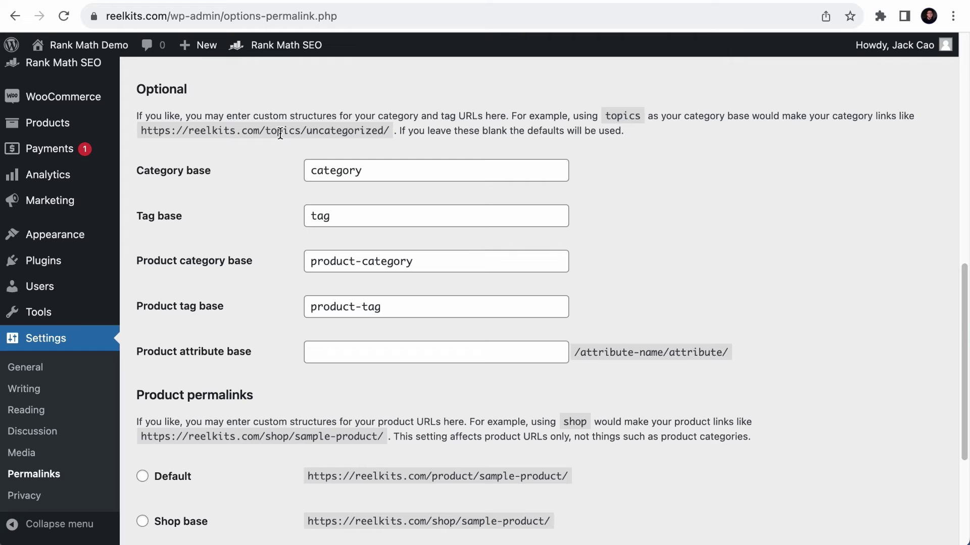
scroll(303, 207, down, 4)
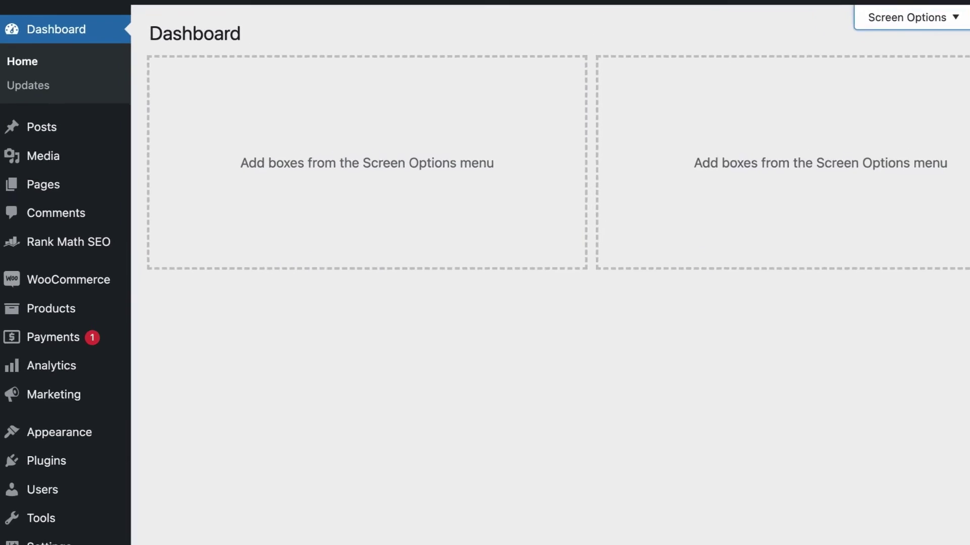
- In General Settings, set the Site Title to Rank Math
mouse_move(30, 544)
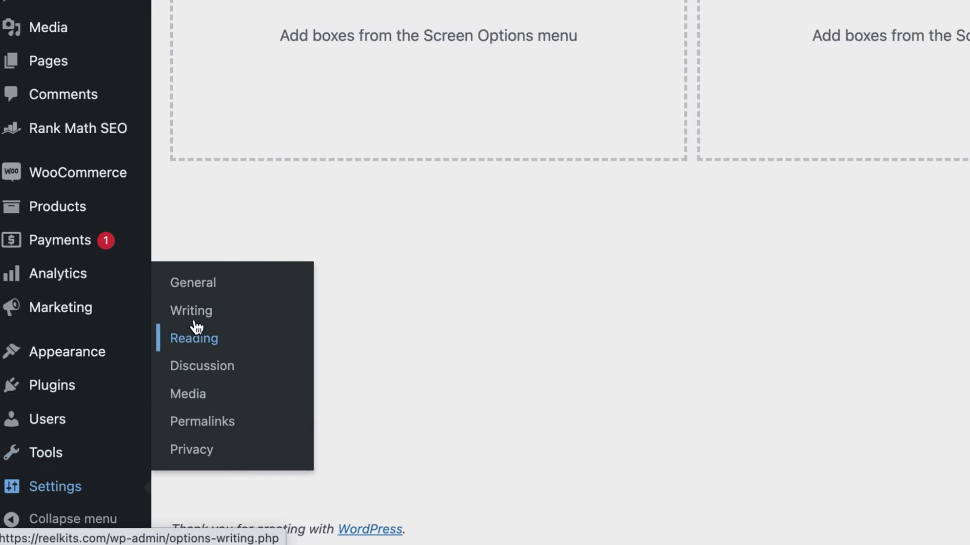
click(193, 283)
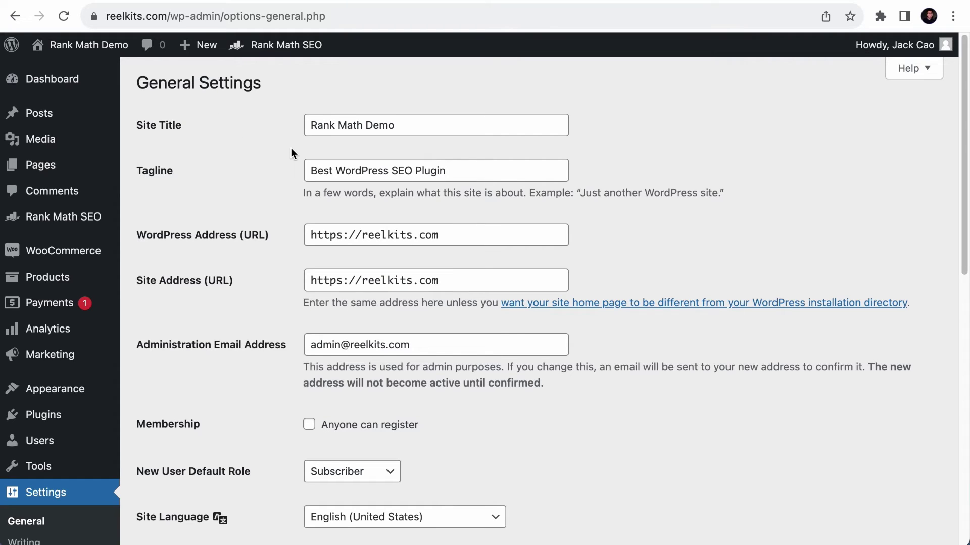
triple_click(416, 127)
text(Rank Math)
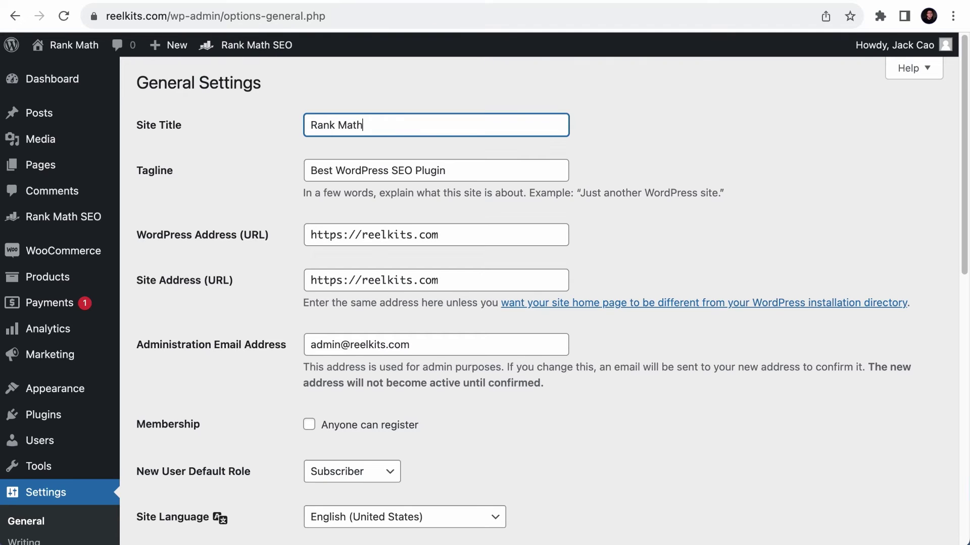
- Change the tagline to 'Best Free WordPress SEO Tools in 2022' and save
triple_click(469, 166)
text(Best)
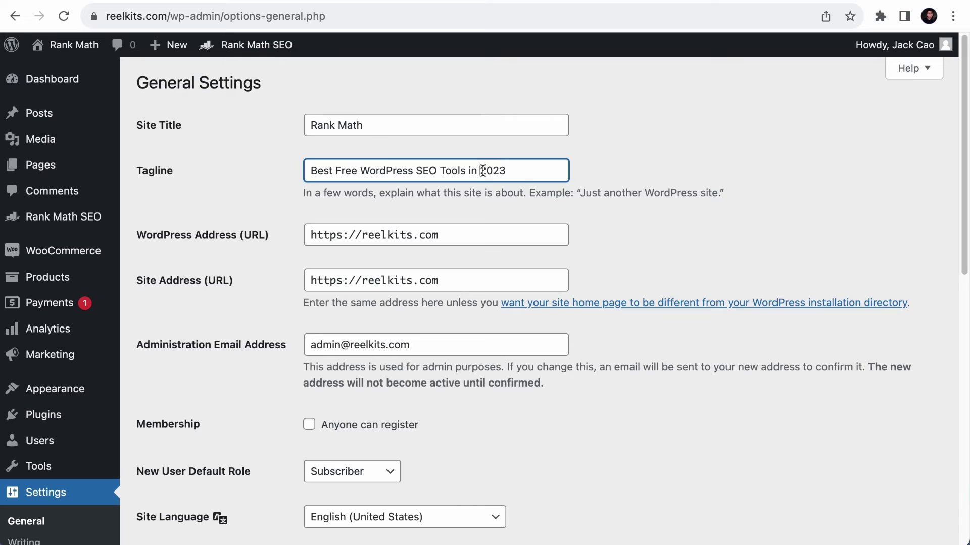
drag(483, 170, 527, 173)
click(524, 180)
drag(479, 172, 522, 175)
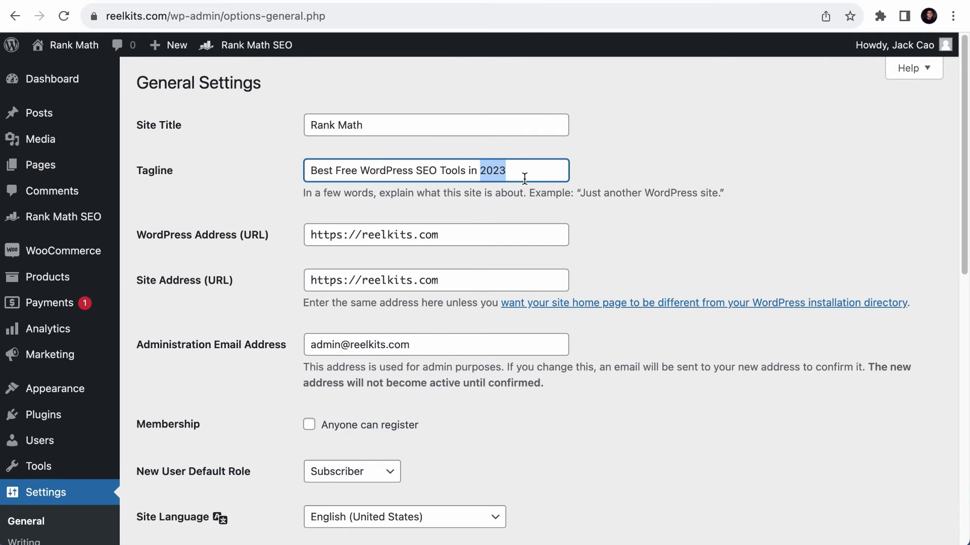
text(20)
scroll(278, 420, down, 10)
click(180, 539)
right_click(51, 69)
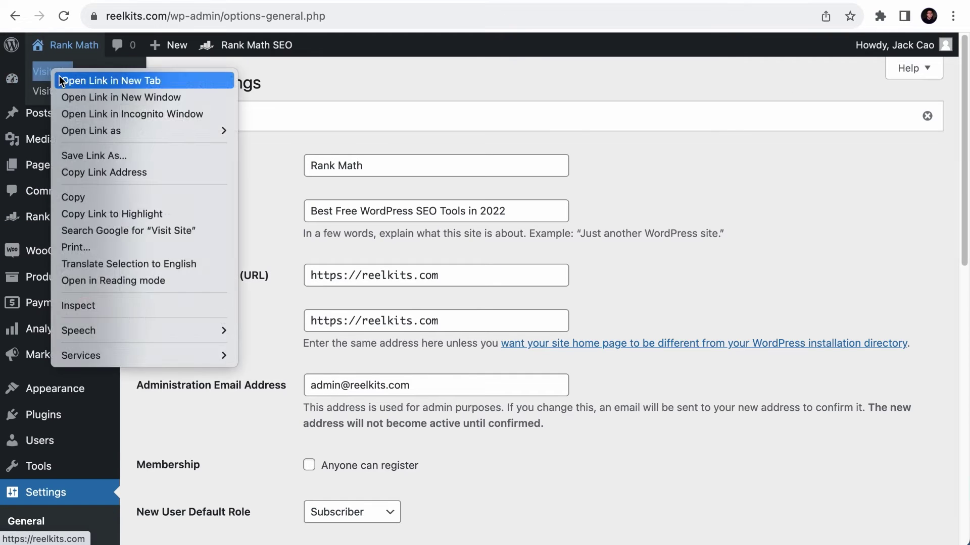
click(66, 45)
right_click(488, 214)
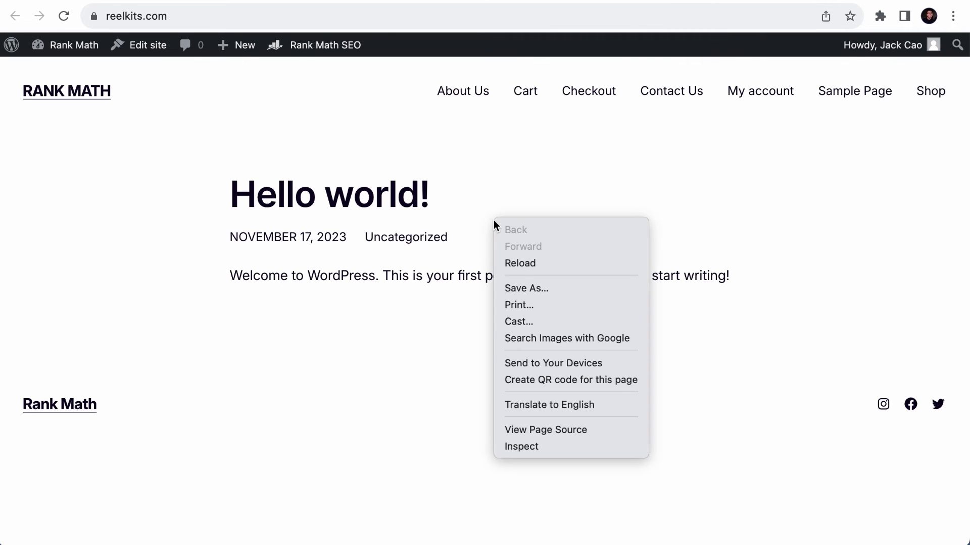
click(530, 429)
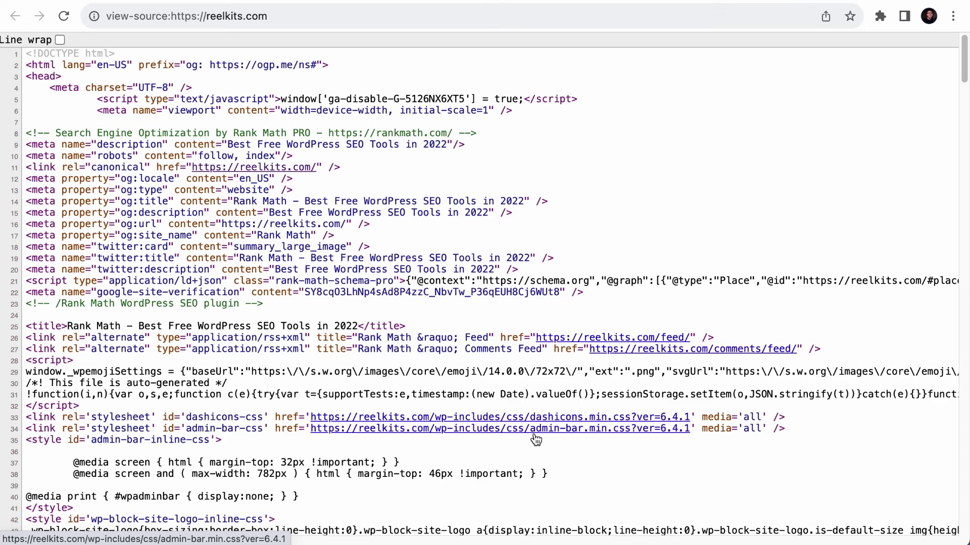
key(super+f)
text(title)
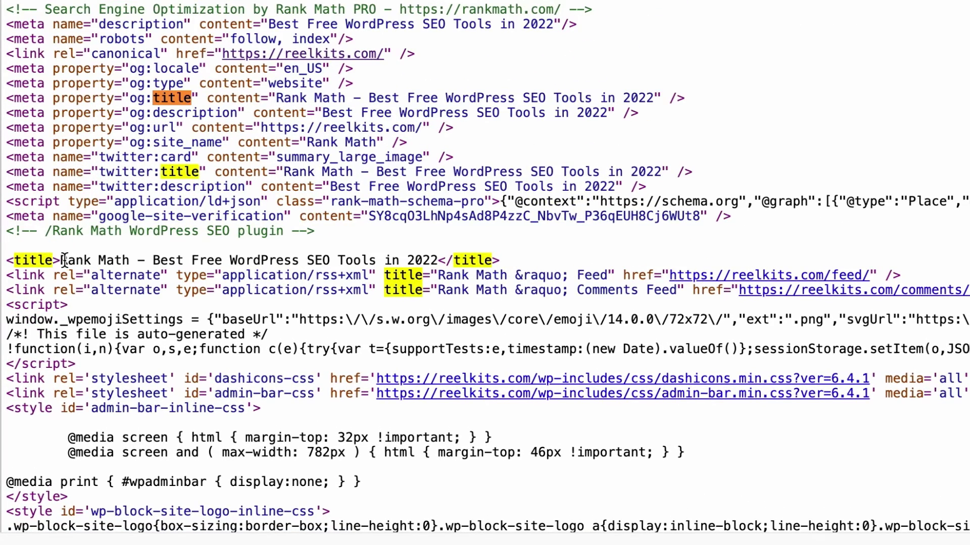
drag(438, 260, 62, 252)
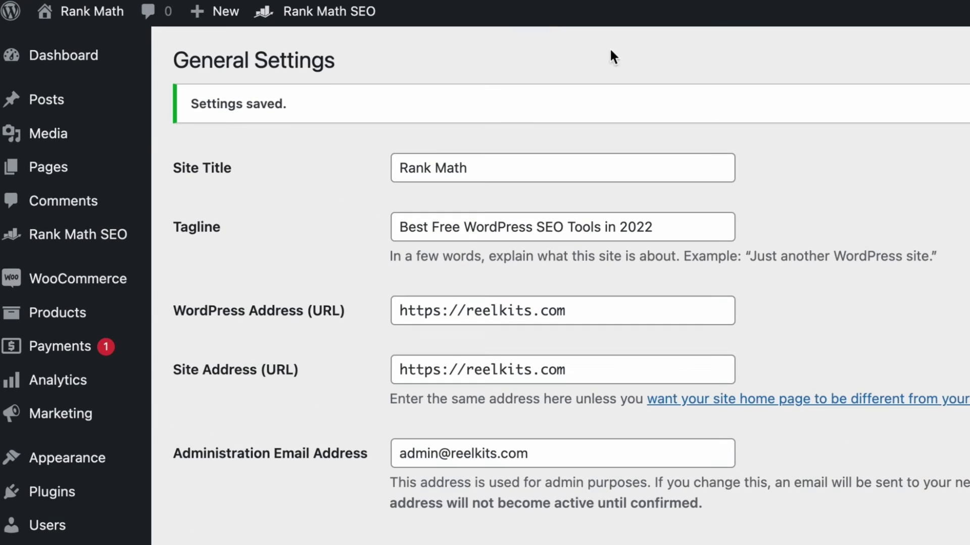
- Create a page titled Home and open its Rank Math Edit Snippet panel
mouse_move(31, 177)
click(206, 197)
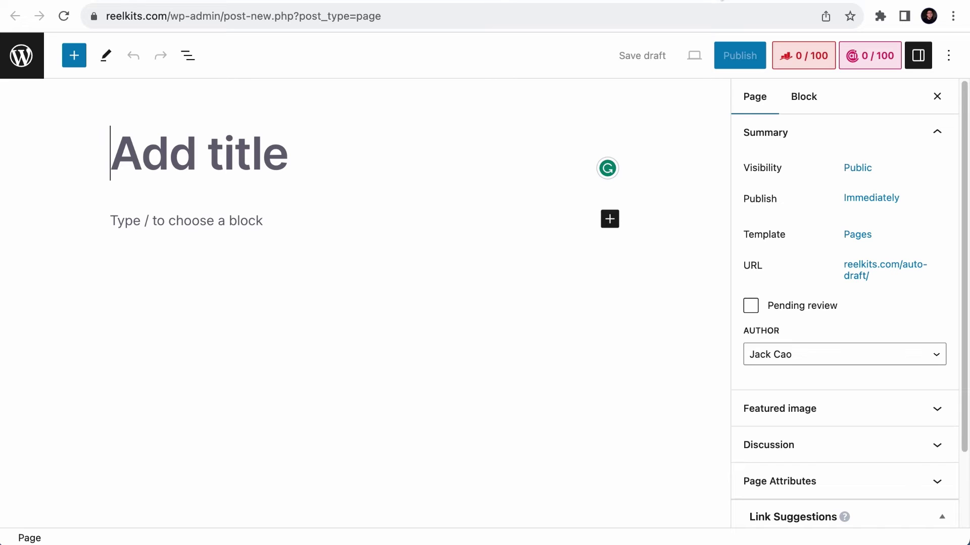
text(Home)
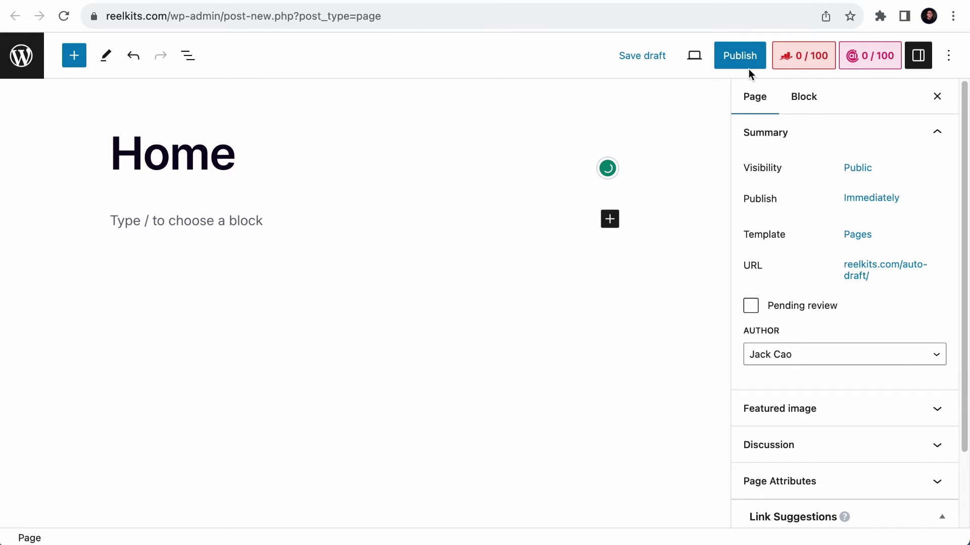
click(793, 64)
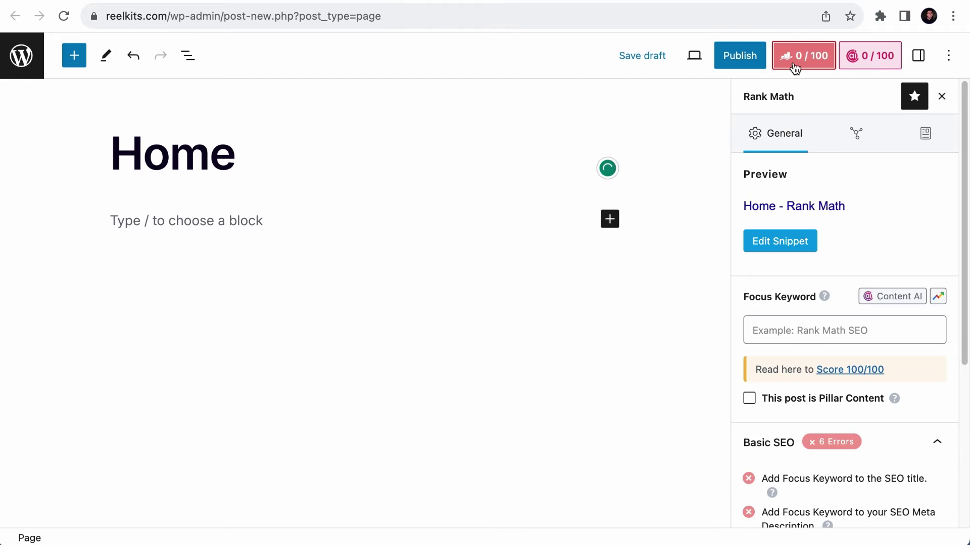
click(780, 242)
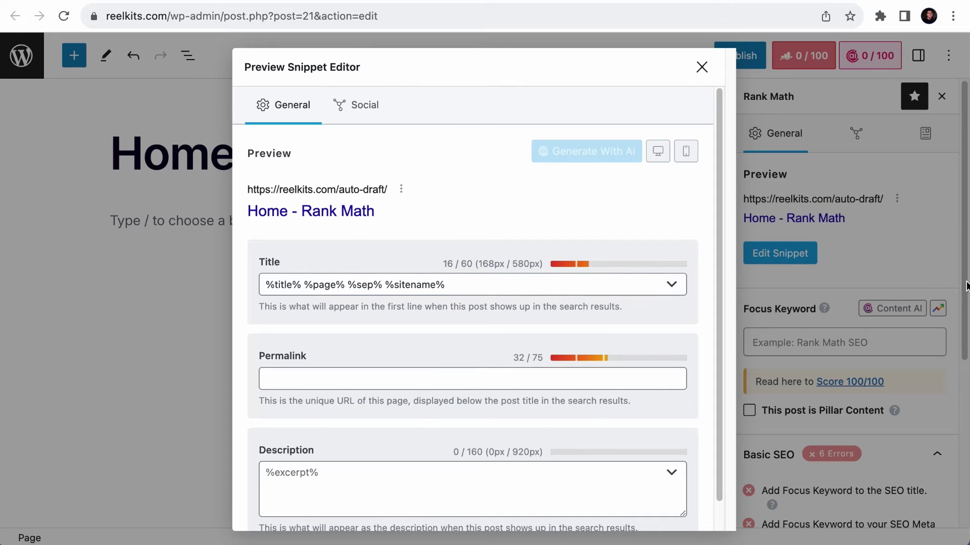
drag(967, 279, 281, 266)
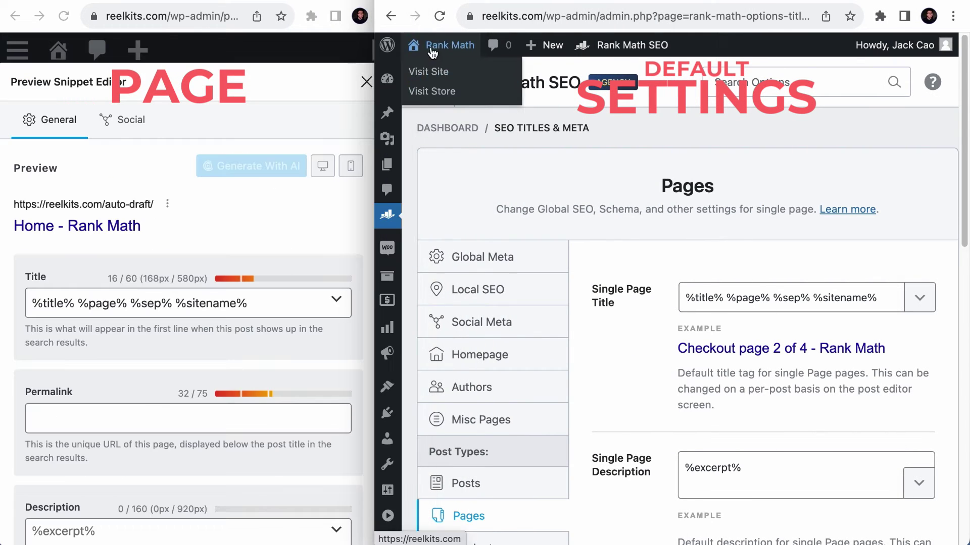
- In Rank Math's Titles & Meta, set the Global Meta title separator to '|'
mouse_move(389, 221)
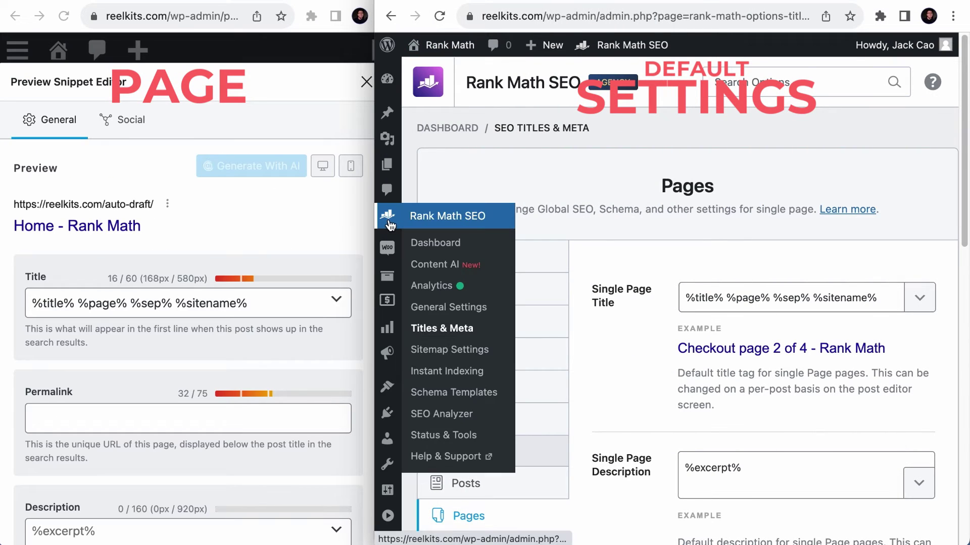
click(430, 334)
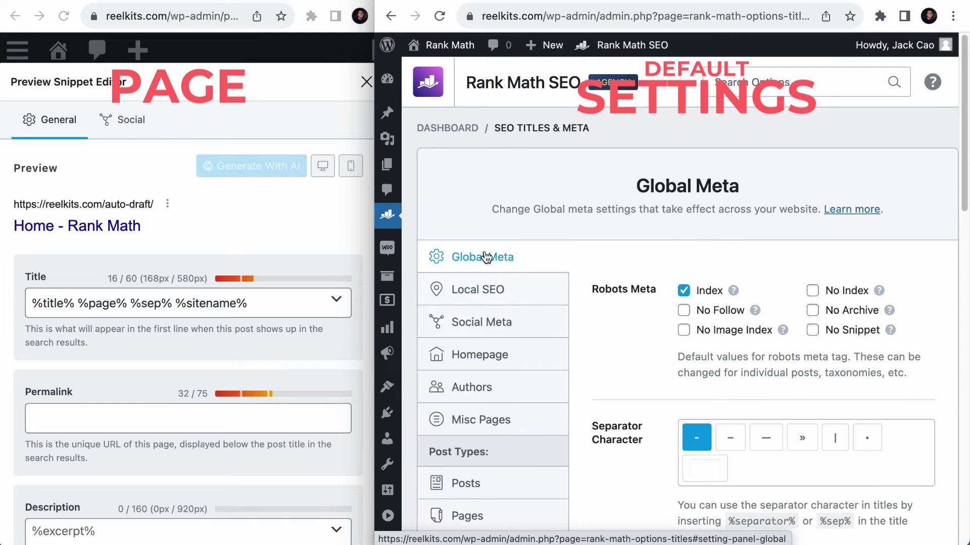
scroll(502, 328, down, 1)
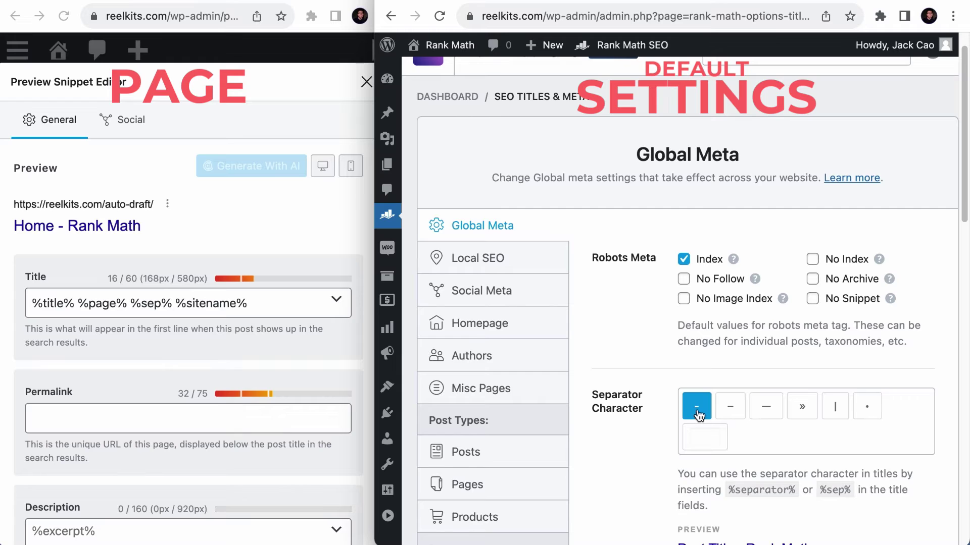
scroll(698, 416, down, 3)
click(836, 334)
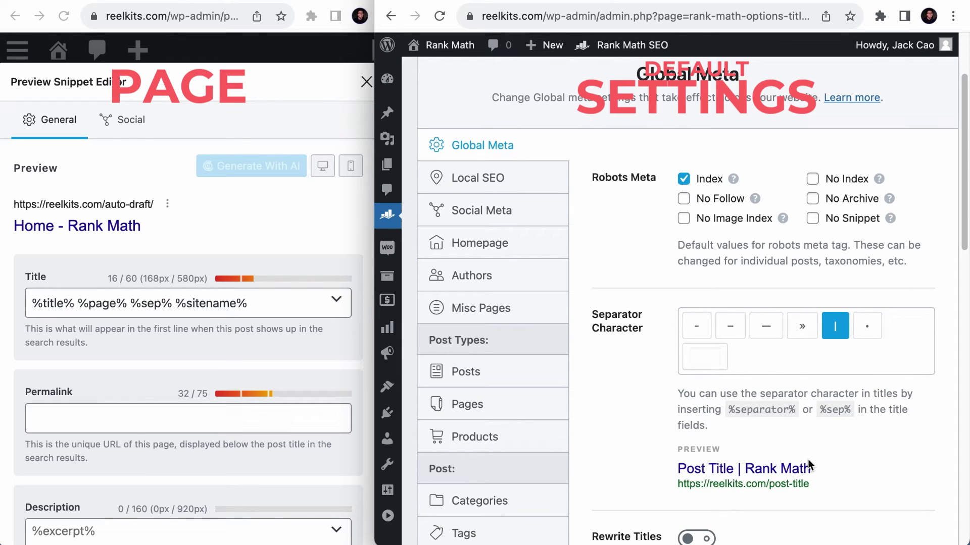
- Review the default Single Page and Single Post title templates
scroll(555, 419, down, 4)
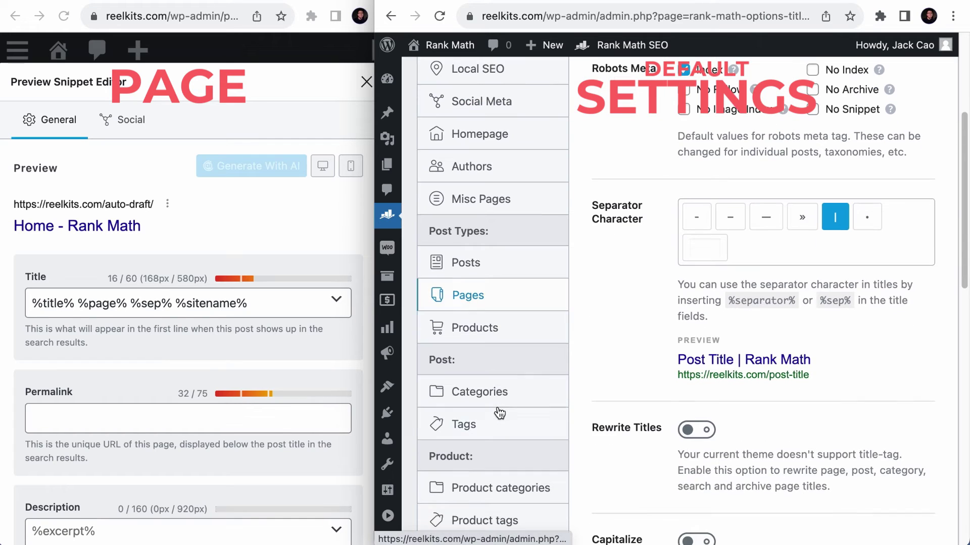
click(495, 302)
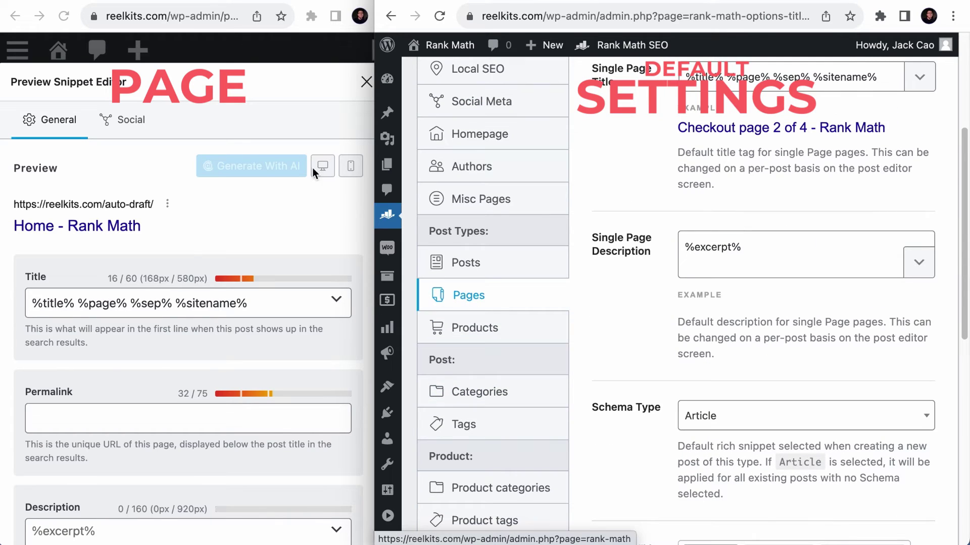
scroll(605, 302, up, 3)
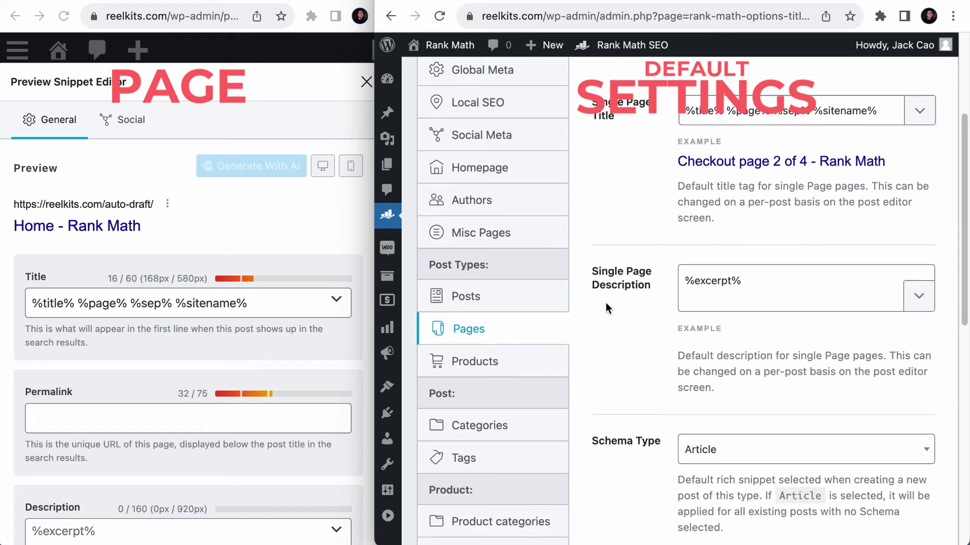
click(882, 172)
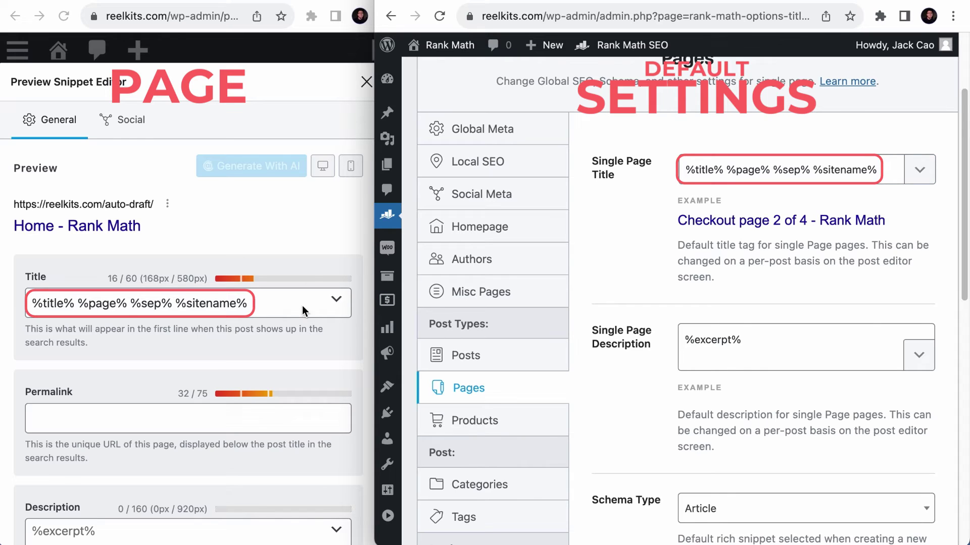
click(465, 358)
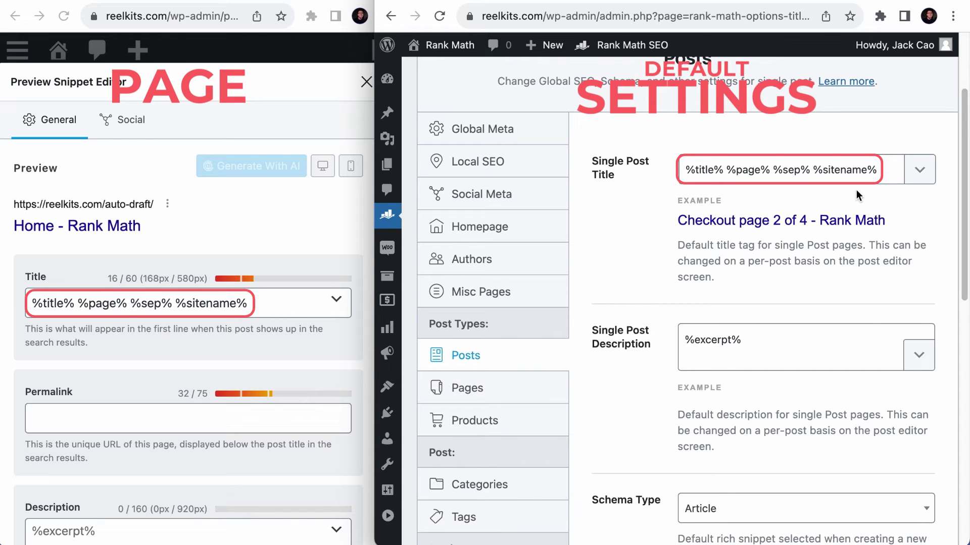
click(514, 383)
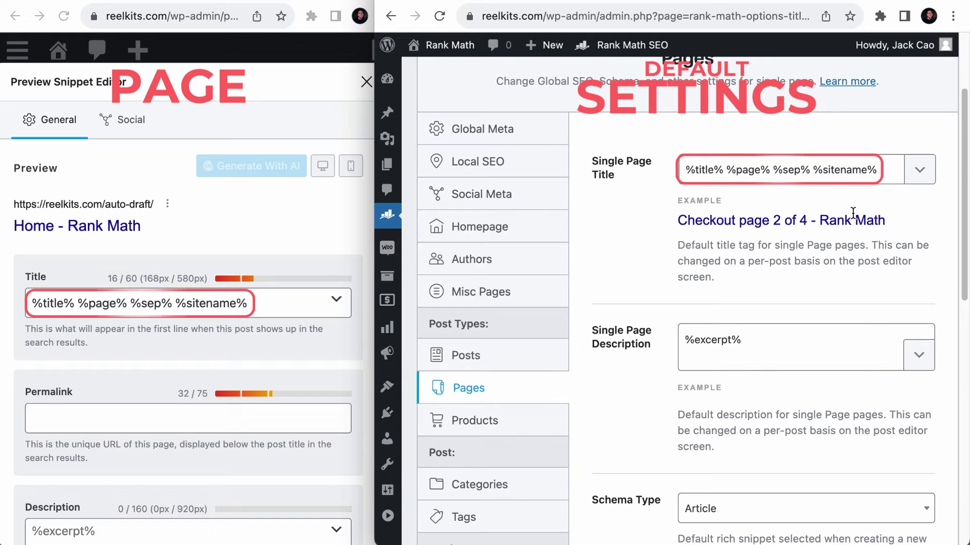
- Widen the page editor window to full screen width
click(328, 217)
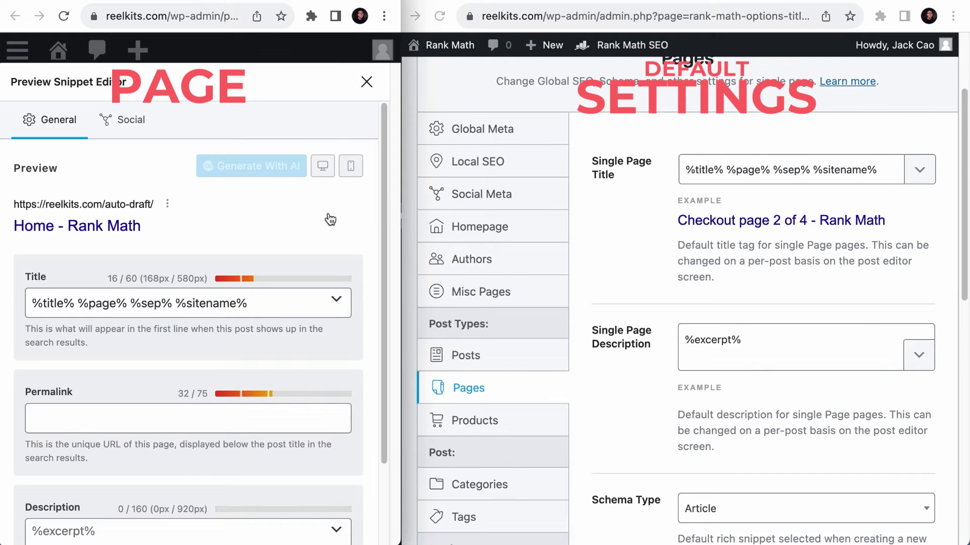
drag(410, 224, 561, 224)
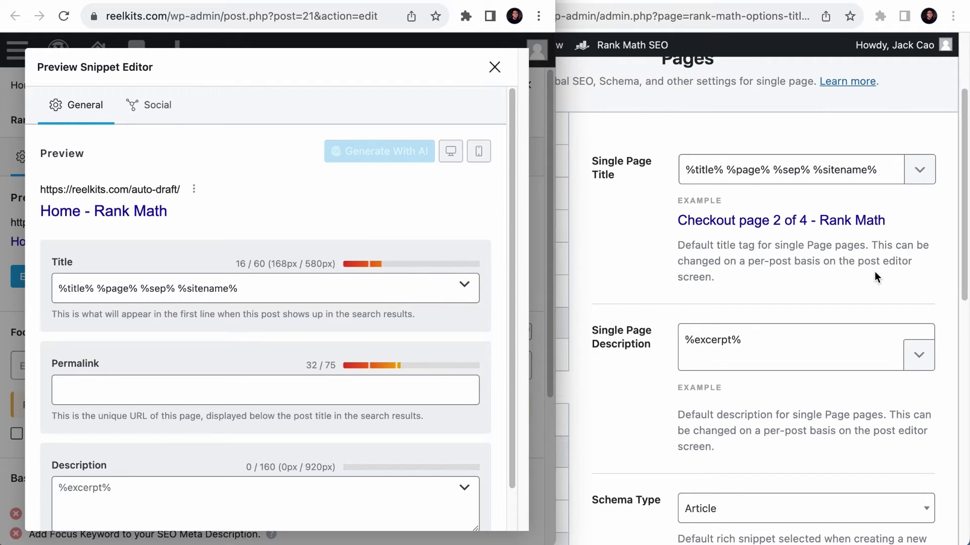
drag(557, 233, 969, 247)
- Set the Home page SEO title to 'Rank Math - Best Free WordPress SEO Tools in %currentyear%'
drag(464, 291, 246, 291)
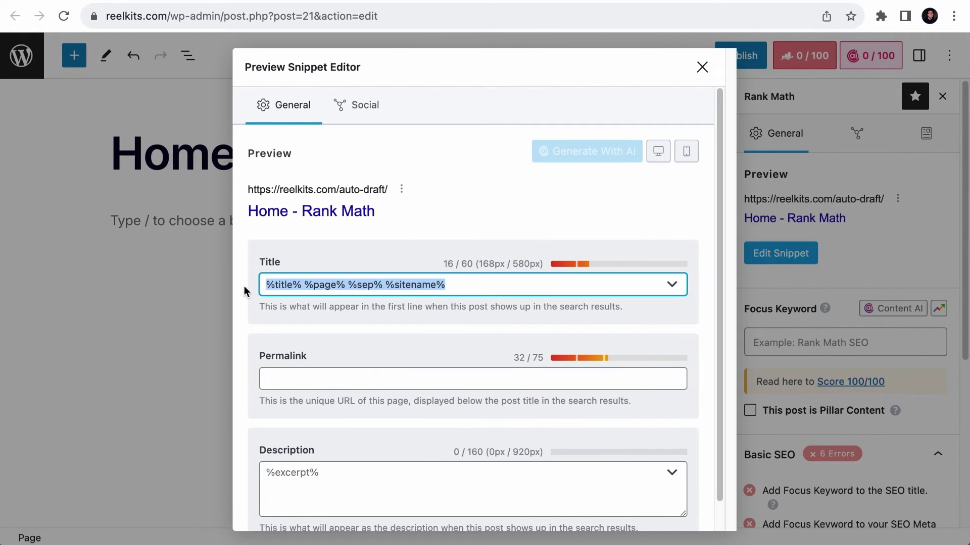
text(Rank Math -)
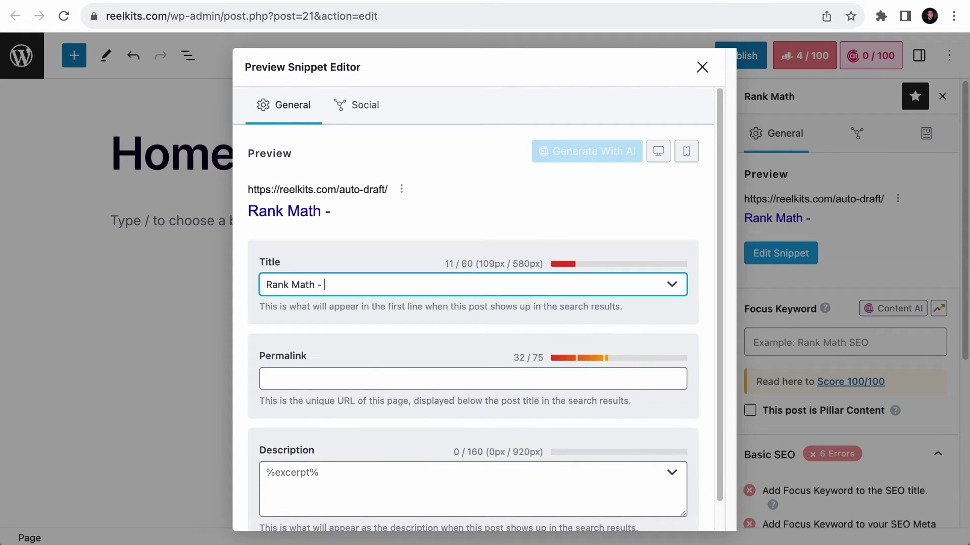
text( Best Free WordPr)
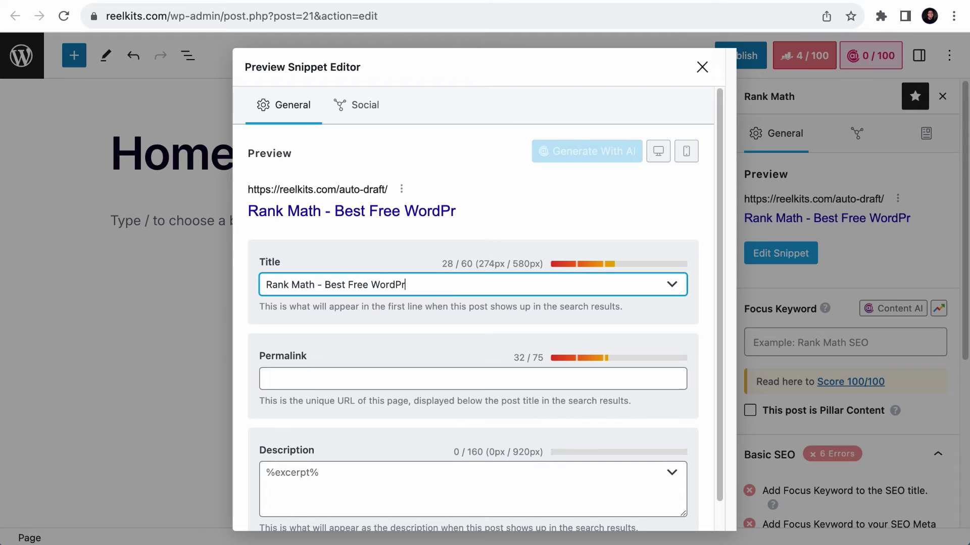
text(ess SEO Tools in)
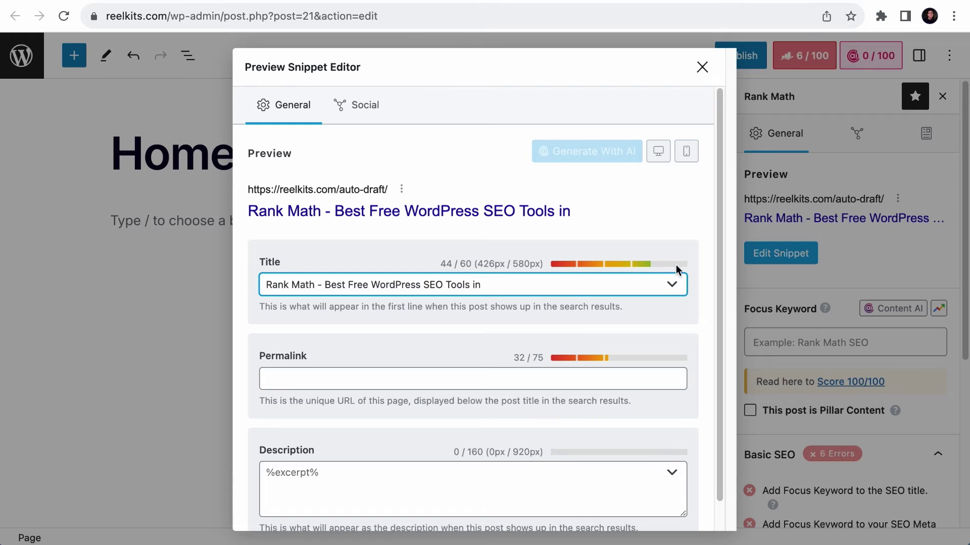
click(671, 284)
text(year)
click(422, 368)
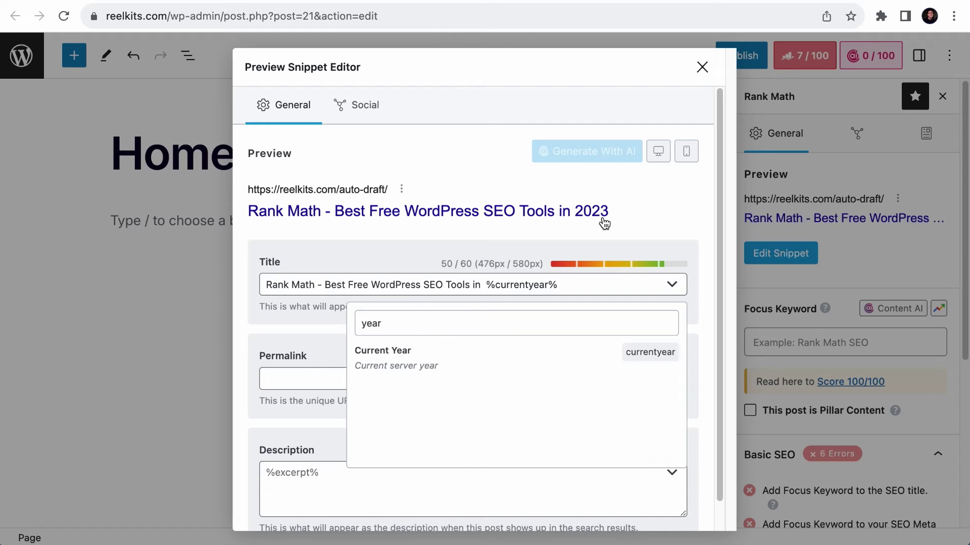
click(668, 225)
- Paste the prepared snippet description, close the snippet editor, and publish the Home page
scroll(638, 298, down, 1)
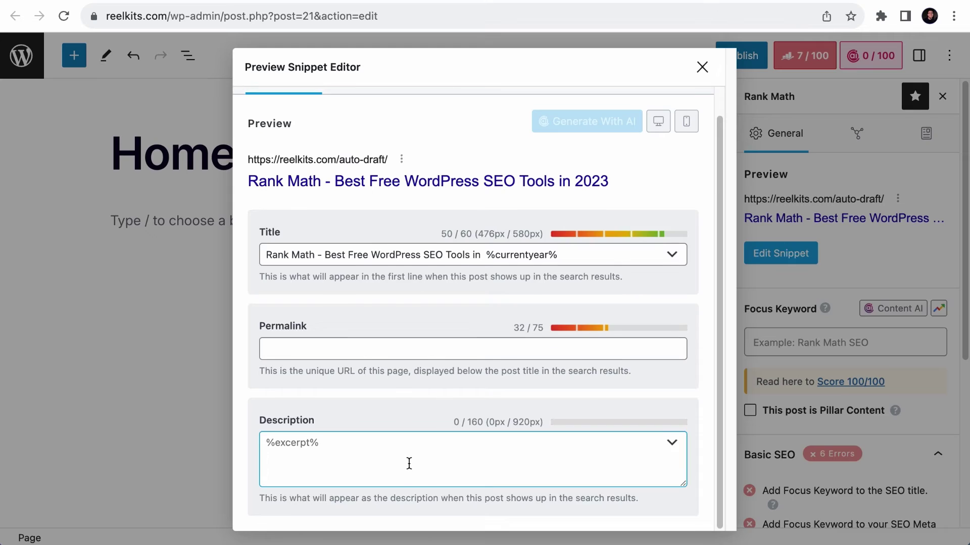
text(Rank Math is a Search Engine Optimization plugin for WordPress that makes it easy for anyone to optimize their content with built-in suggestions based on widely)
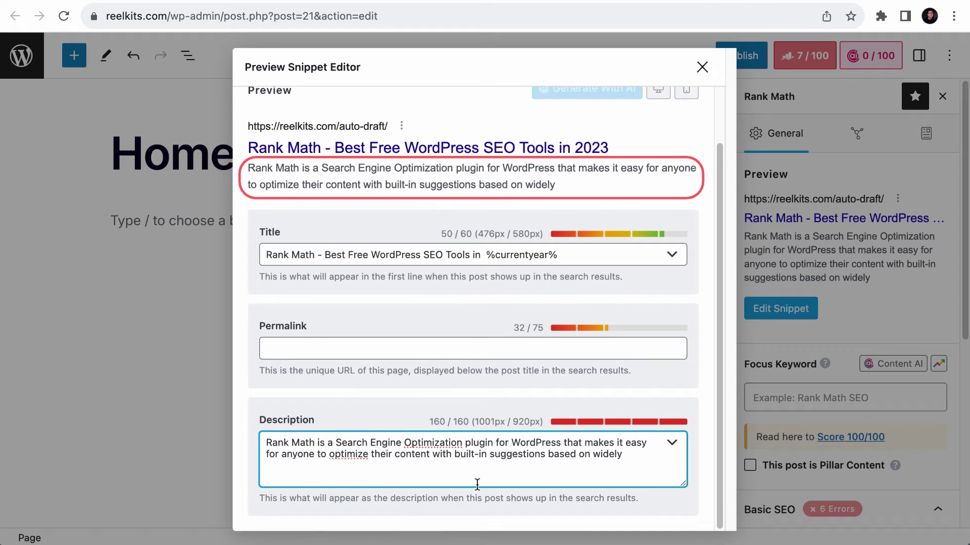
click(702, 67)
click(741, 56)
click(791, 58)
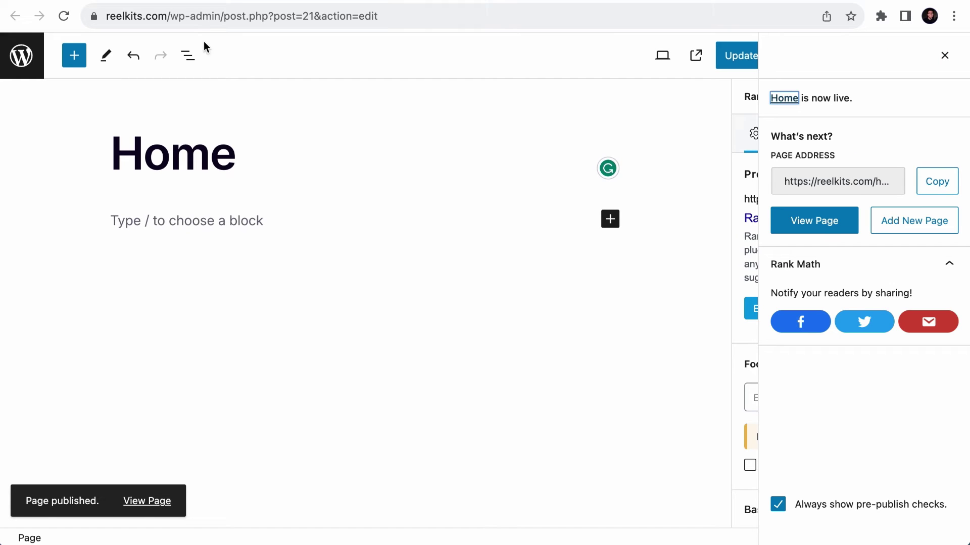
- In Reading Settings, set the homepage to the static page 'Home' and save
click(22, 55)
scroll(46, 320, down, 5)
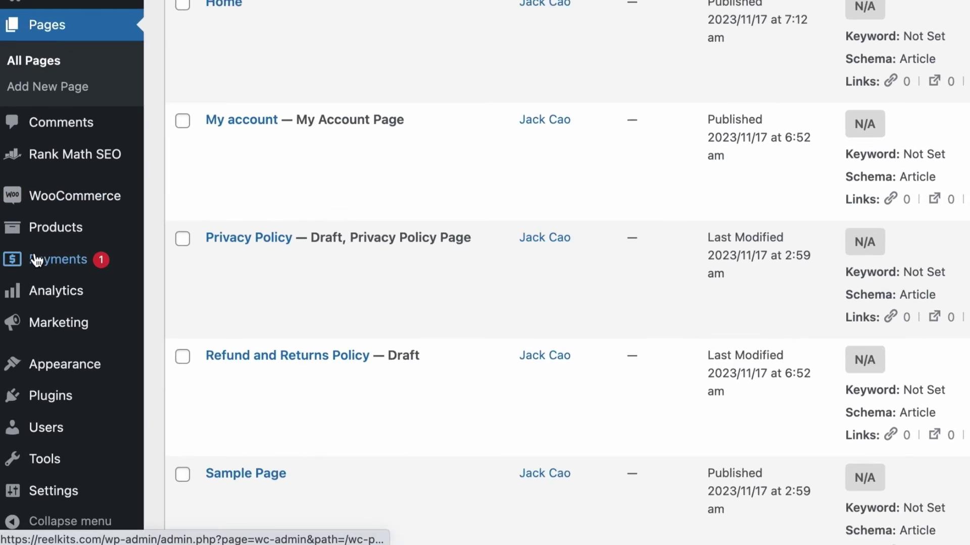
mouse_move(30, 492)
click(192, 376)
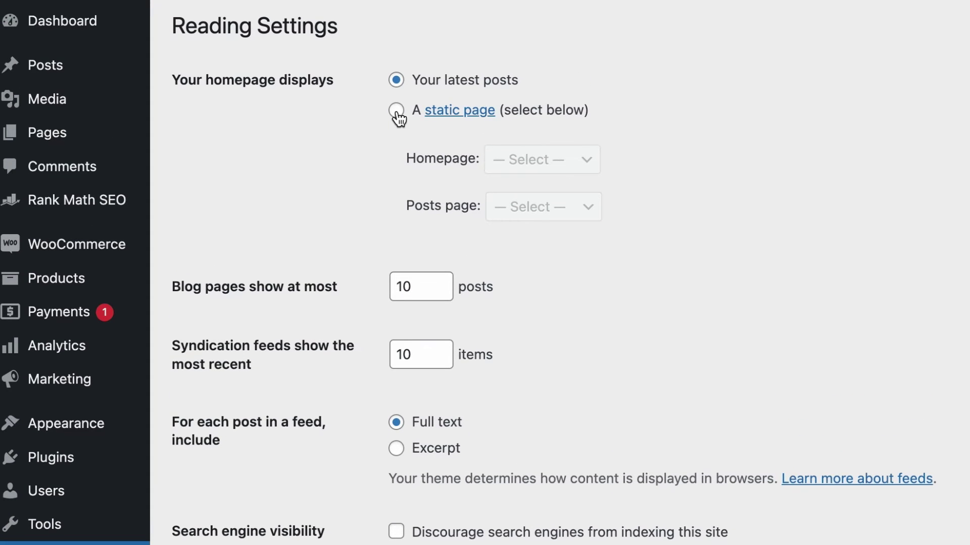
click(397, 111)
click(550, 160)
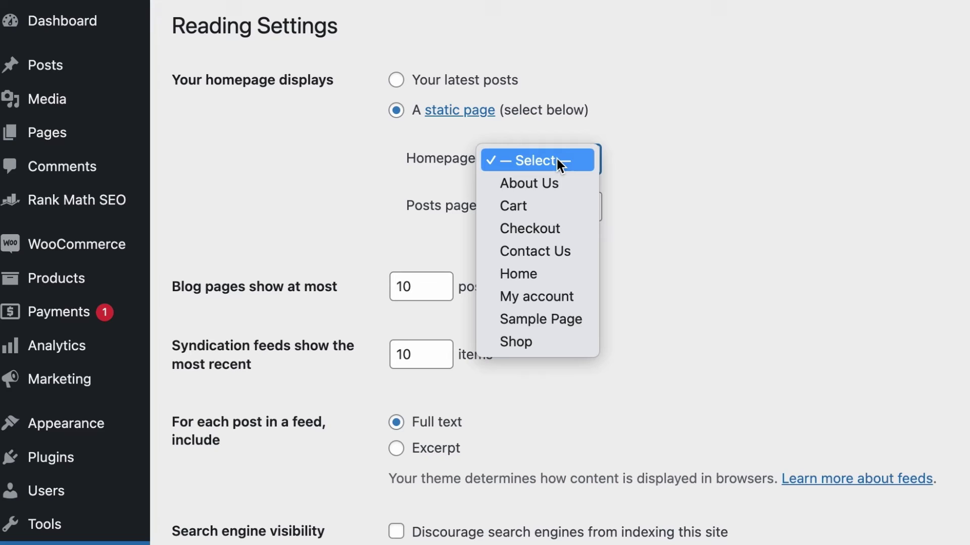
click(533, 273)
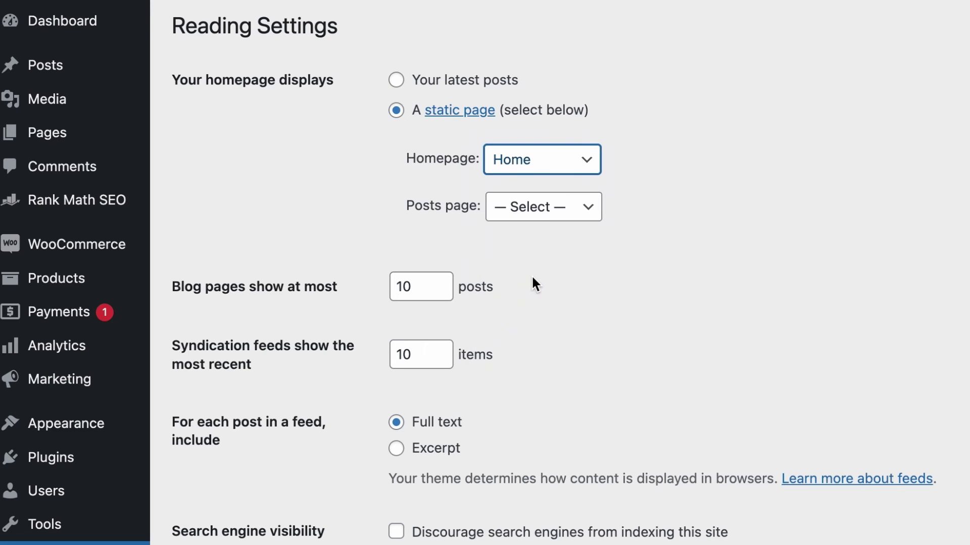
scroll(492, 325, down, 4)
click(247, 422)
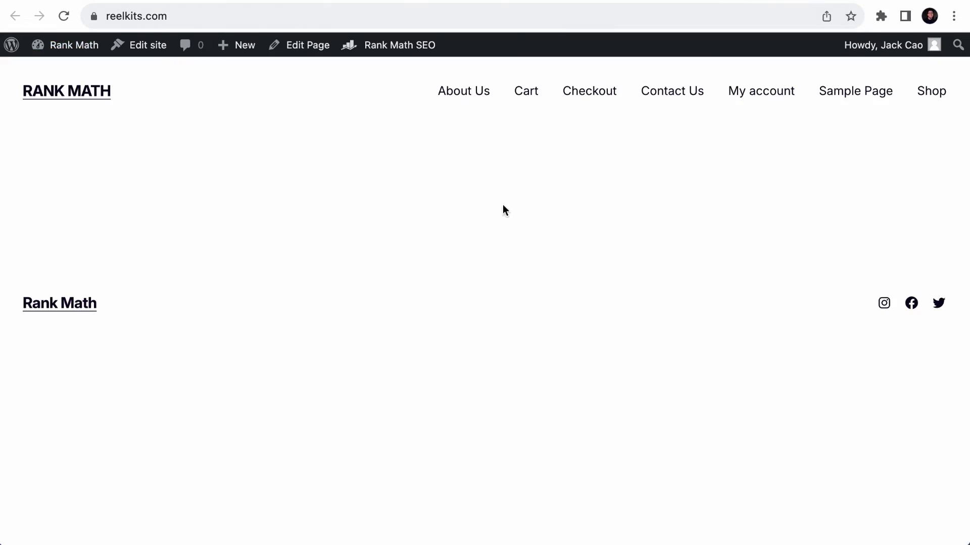
- View the front page source and find the <title> line ending 'in 2023'
right_click(502, 201)
click(557, 415)
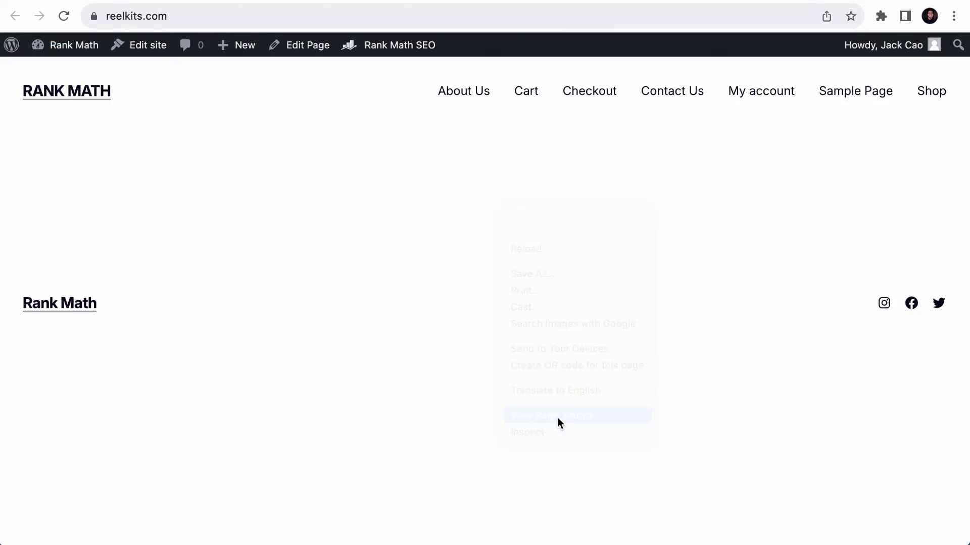
key(ctrl+f)
text(Title)
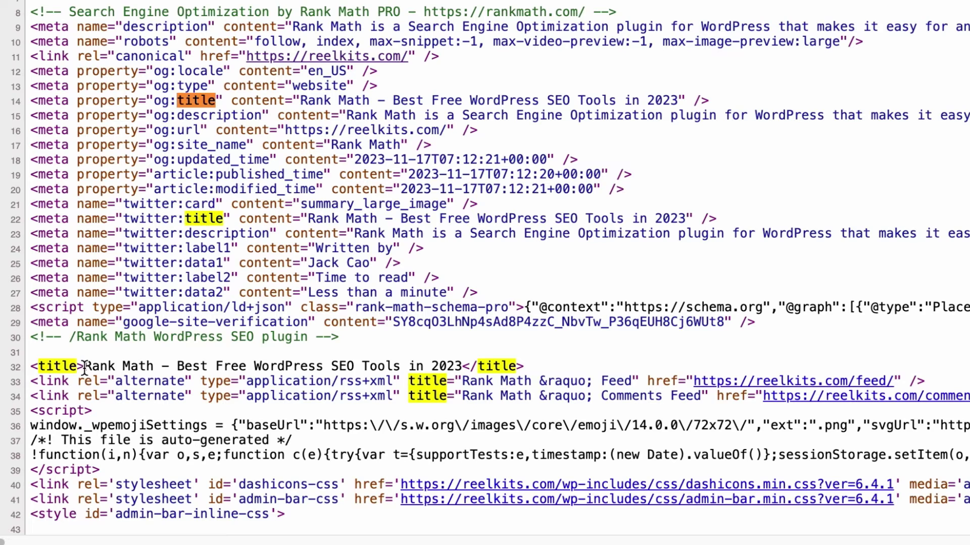
drag(85, 367, 467, 367)
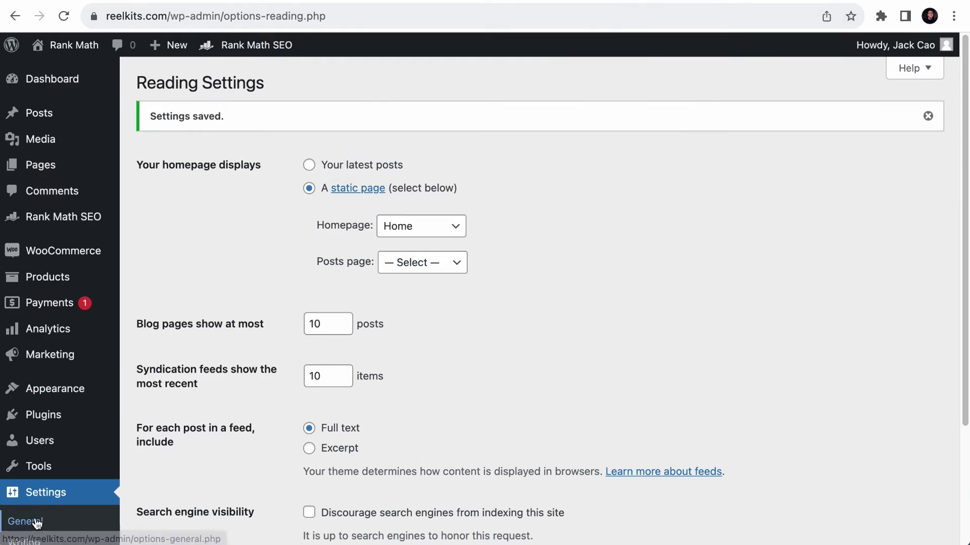
scroll(37, 505, down, 3)
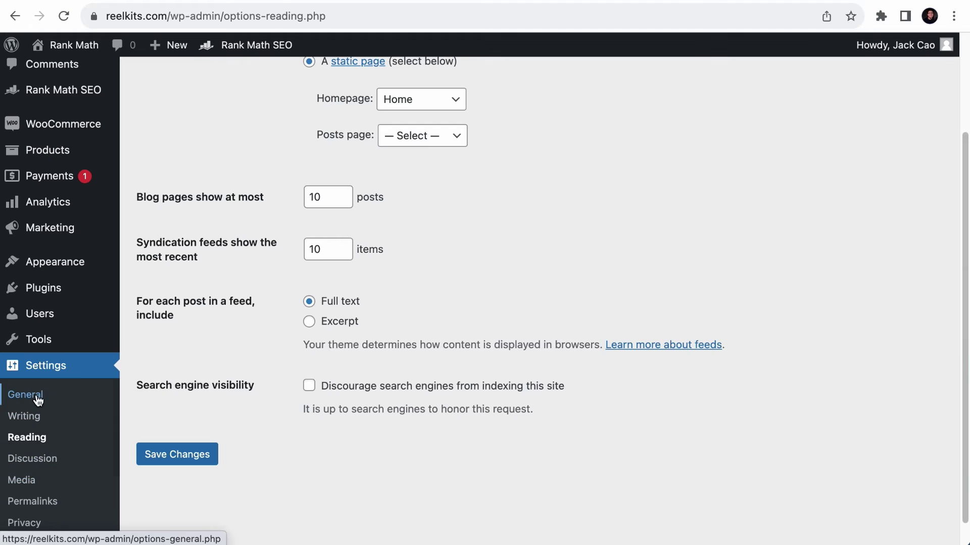
- Check the tagline in General settings, then switch Reading's homepage display to 'Your latest posts'
click(37, 396)
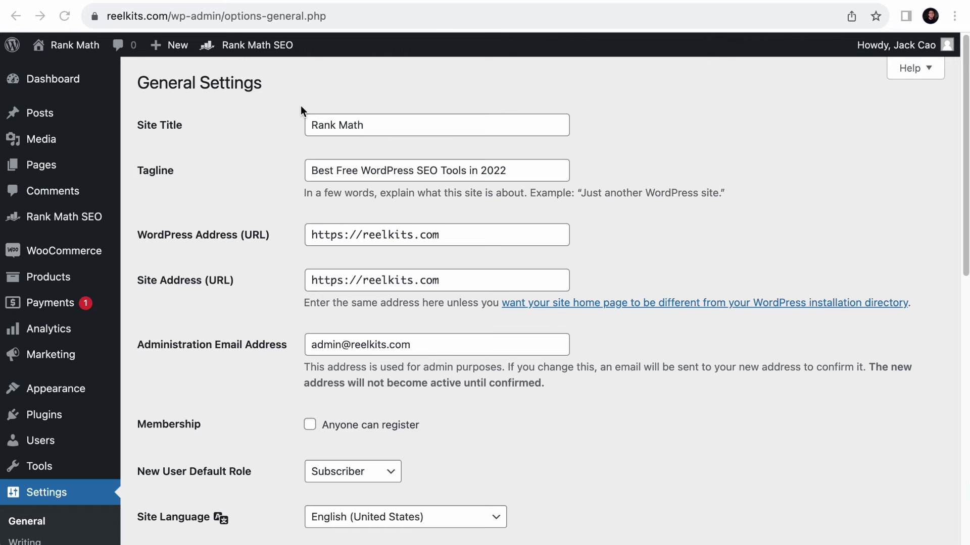
scroll(67, 483, down, 3)
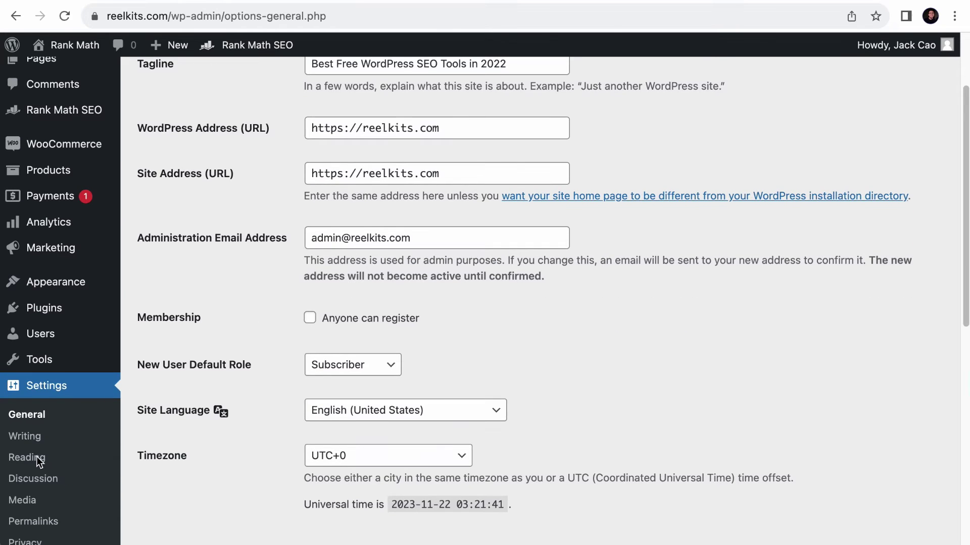
click(30, 461)
click(310, 125)
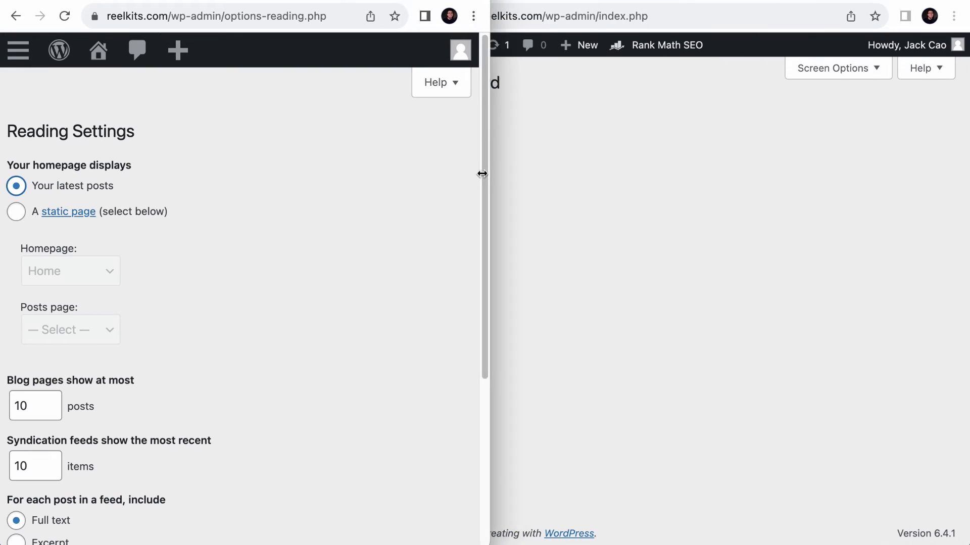
- In a side-by-side window, open Rank Math's Titles & Meta Homepage settings
drag(480, 173, 380, 197)
mouse_move(388, 216)
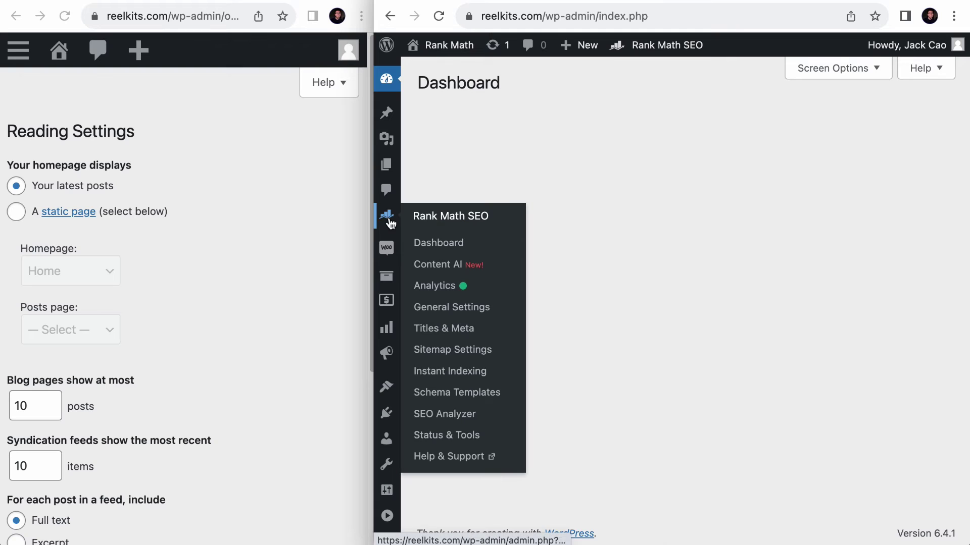
click(472, 337)
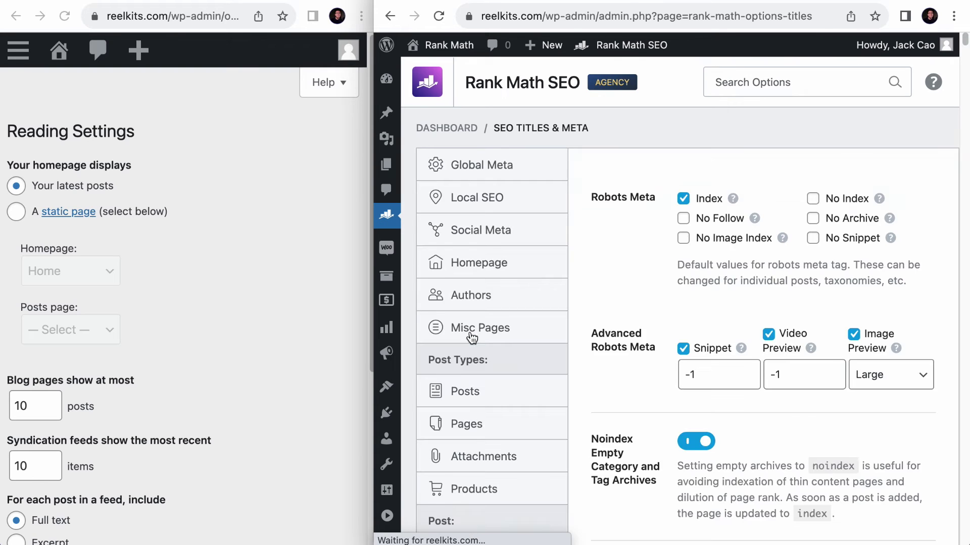
click(477, 364)
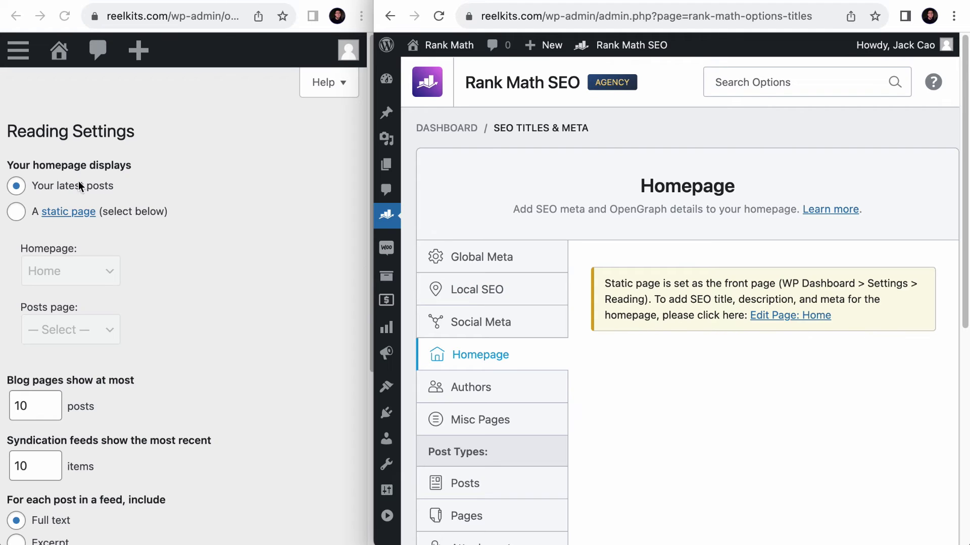
- Save the latest-posts Reading setting, reload Rank Math's Homepage settings, and maximize that window
scroll(85, 184, down, 5)
click(70, 432)
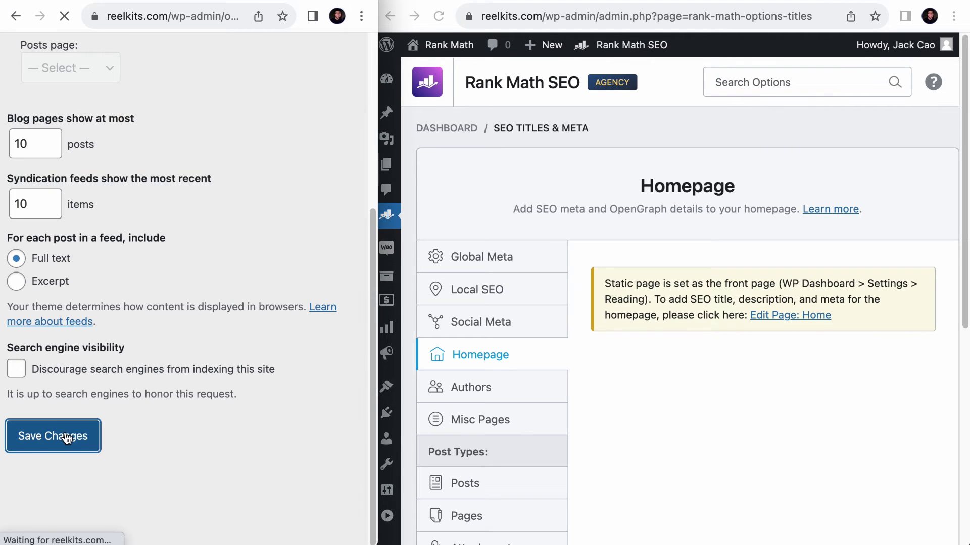
click(439, 16)
click(503, 349)
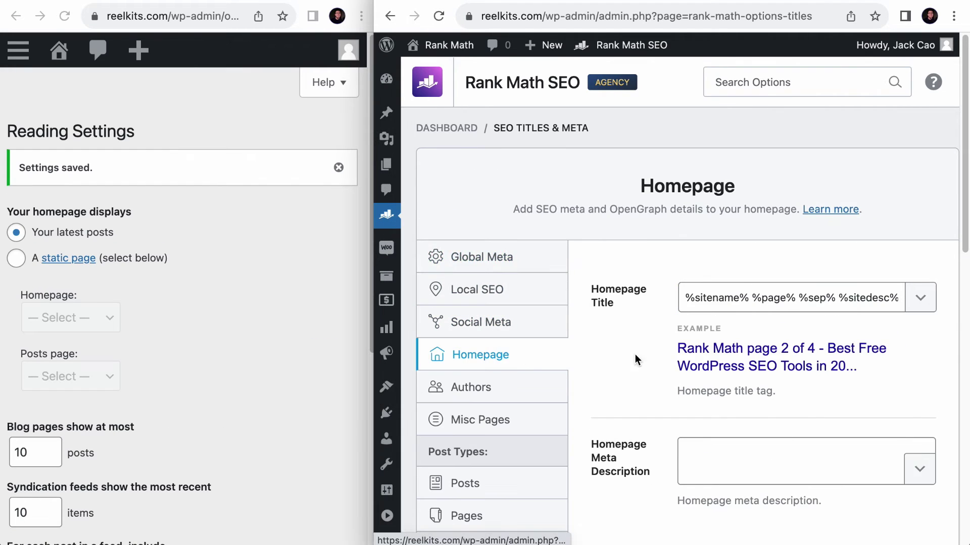
key(ctrl+alt+Return)
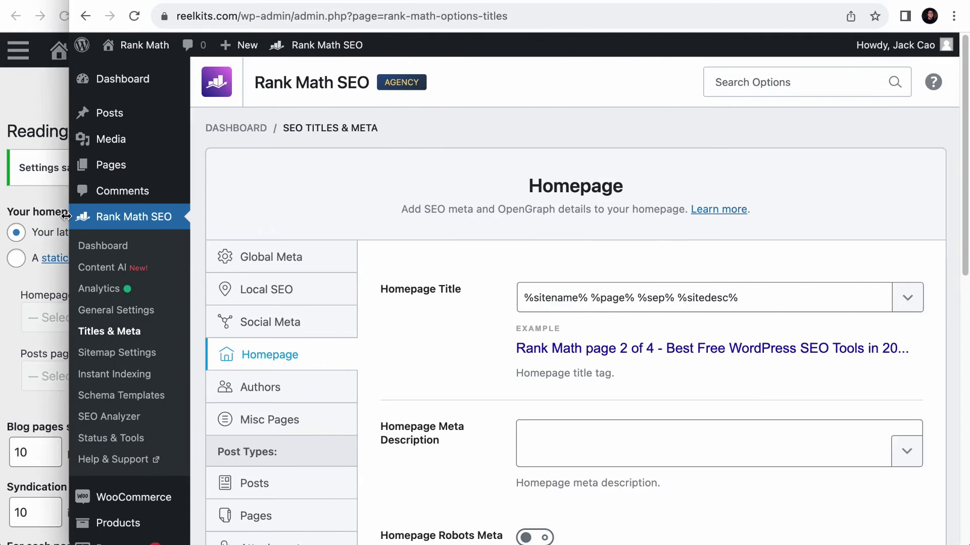
- Make the Homepage title 'Rank Math - Best Free WordPress SEO %currentyear%' and paste a meta description
triple_click(638, 304)
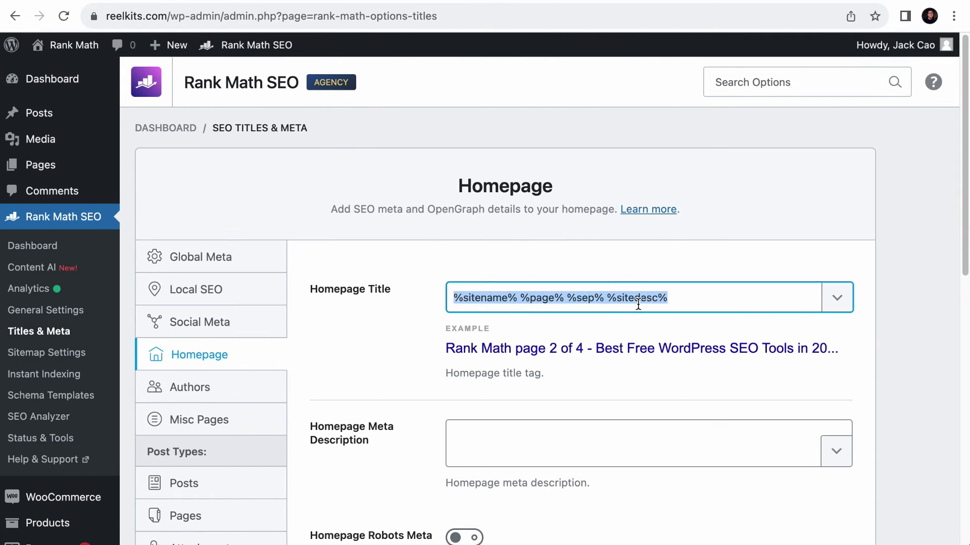
text(Rank Math - Best Free Wor)
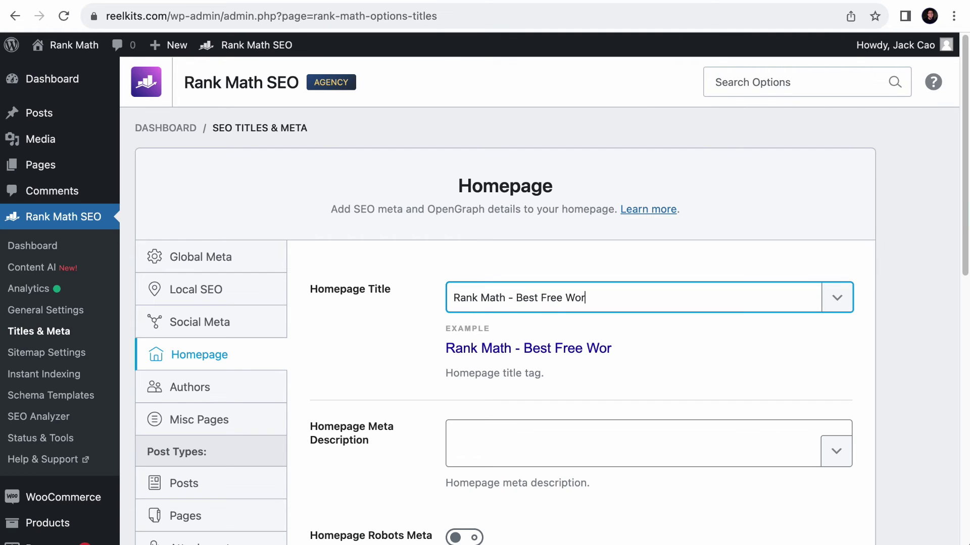
text(dPress SEO Tools in)
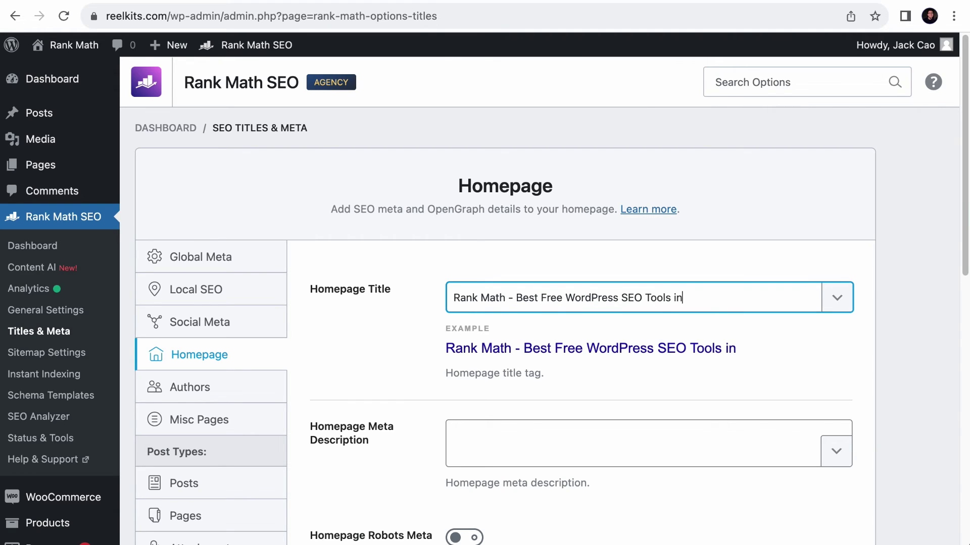
click(852, 295)
text(year)
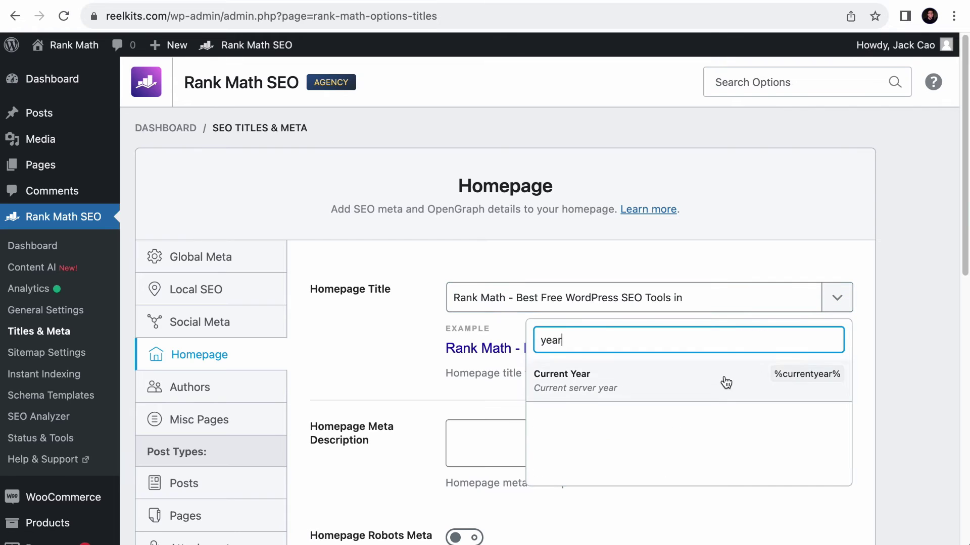
click(723, 384)
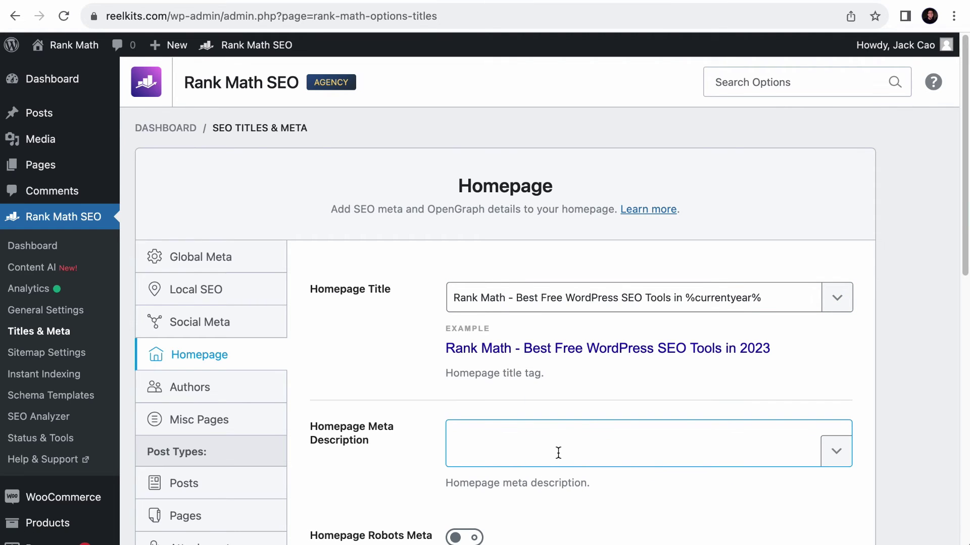
text(Rank Math is a Search Engine Optimization plugin for WordPress that makes it easy for anyone to optimize their content with built-in suggestions based on widely)
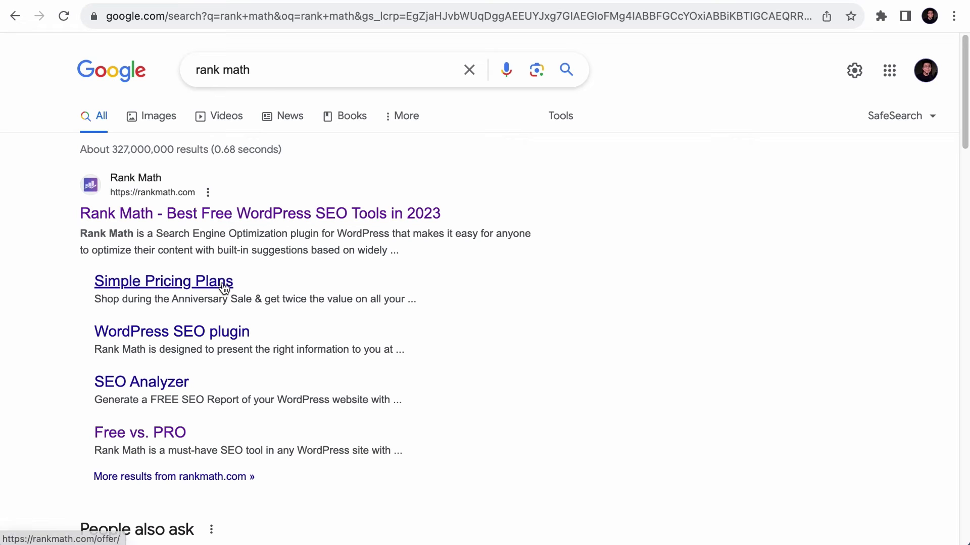
- Open the Rank Math site from the Google result and search it for 'Simple Pricing Plan'
right_click(255, 212)
click(258, 215)
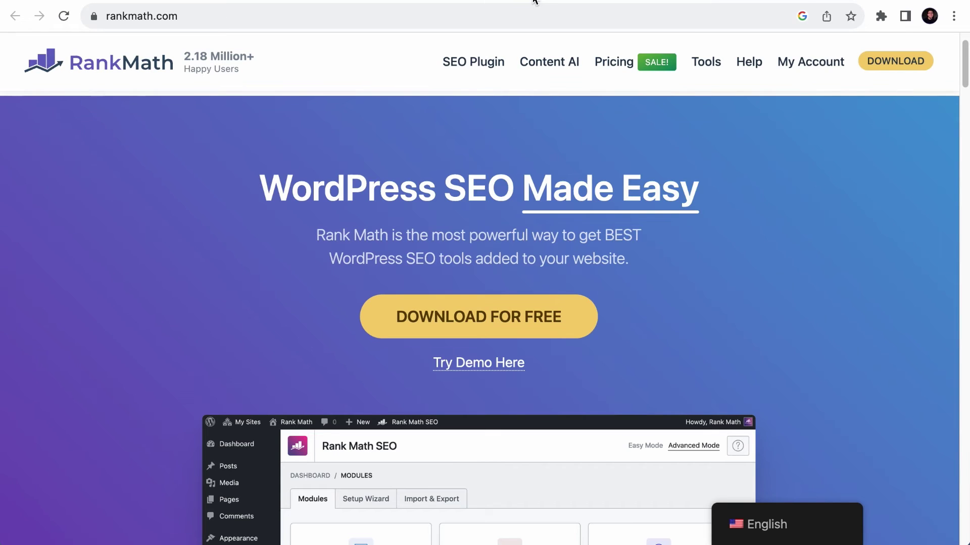
key(super+f)
text(Simple Pric)
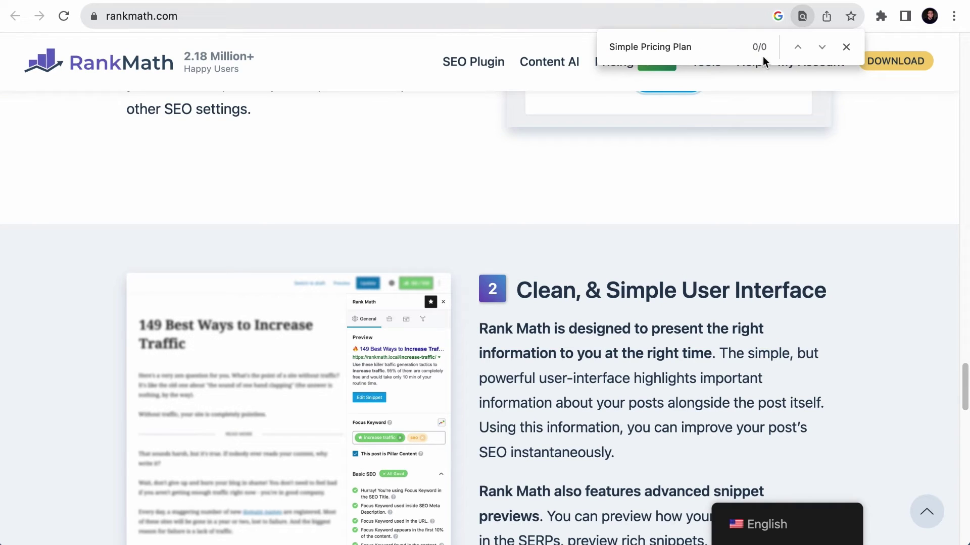
text(ing Plan)
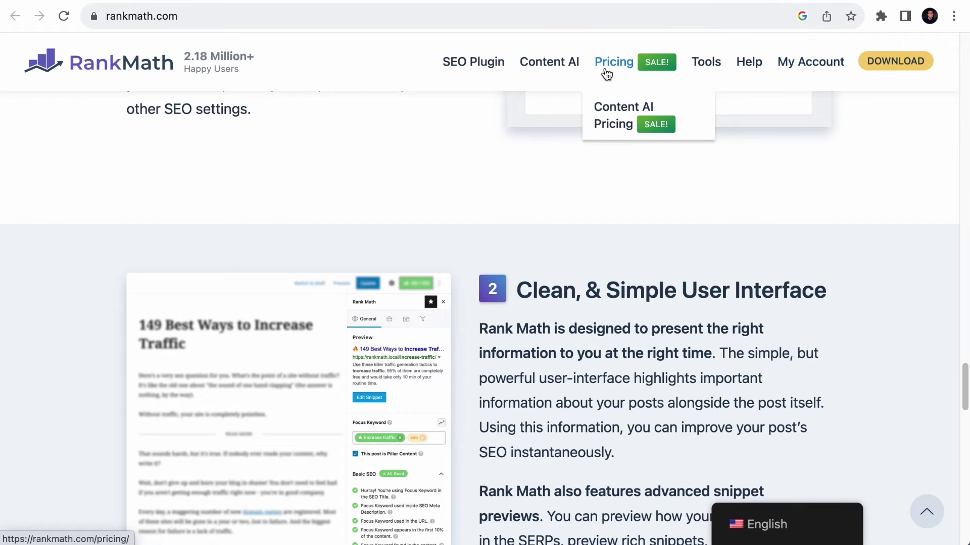
- Browse the Rank Math pricing page, then go back to the Google search results
right_click(612, 62)
click(647, 91)
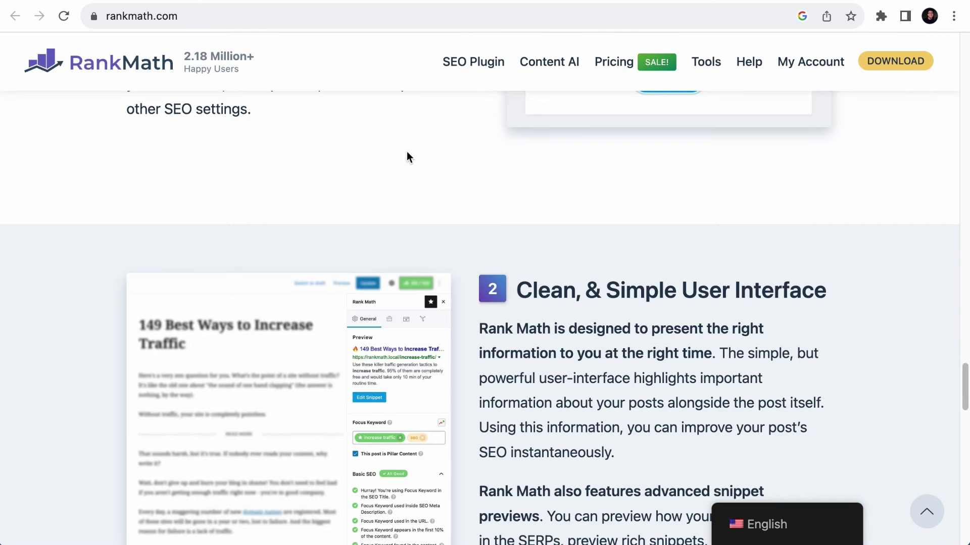
scroll(407, 152, up, 15)
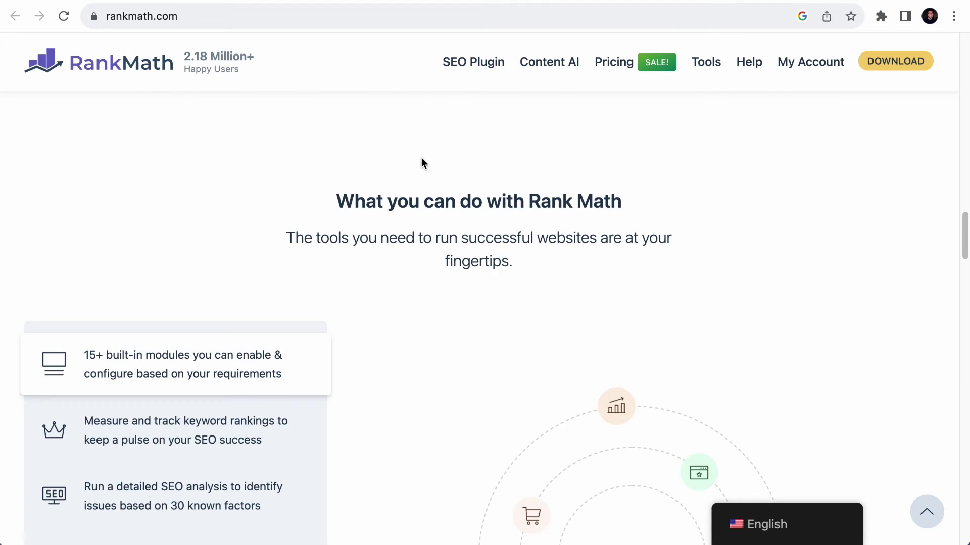
mouse_move(613, 59)
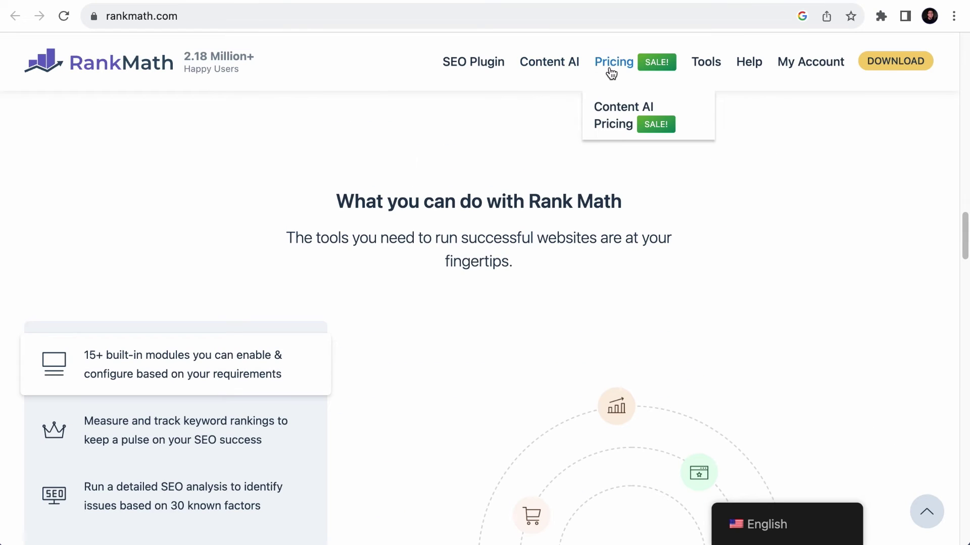
scroll(498, 169, up, 15)
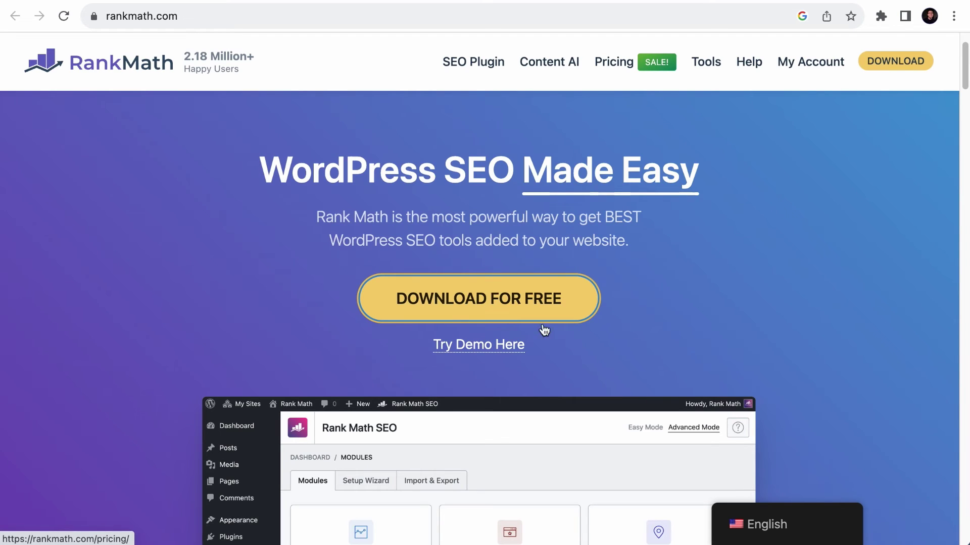
scroll(568, 332, down, 15)
scroll(565, 330, down, 20)
scroll(564, 333, down, 20)
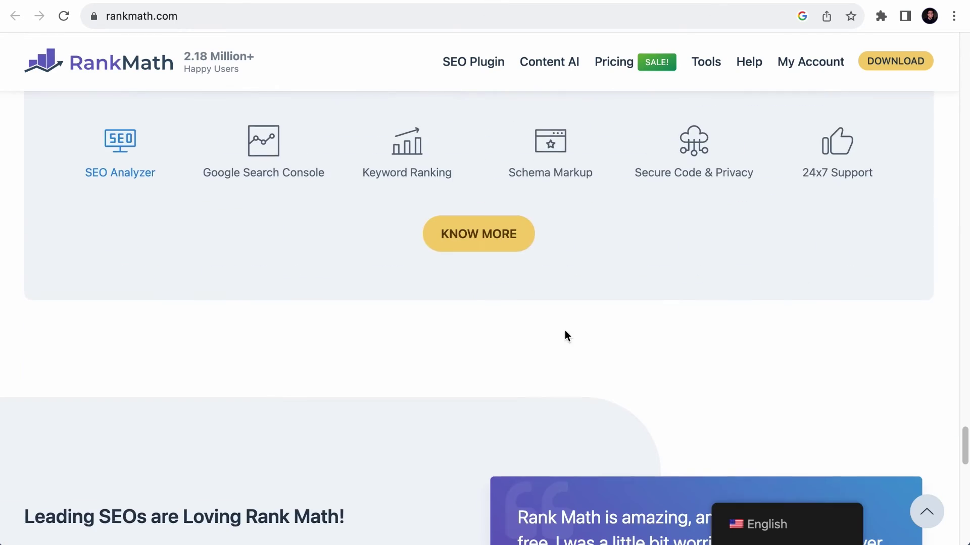
scroll(489, 277, down, 15)
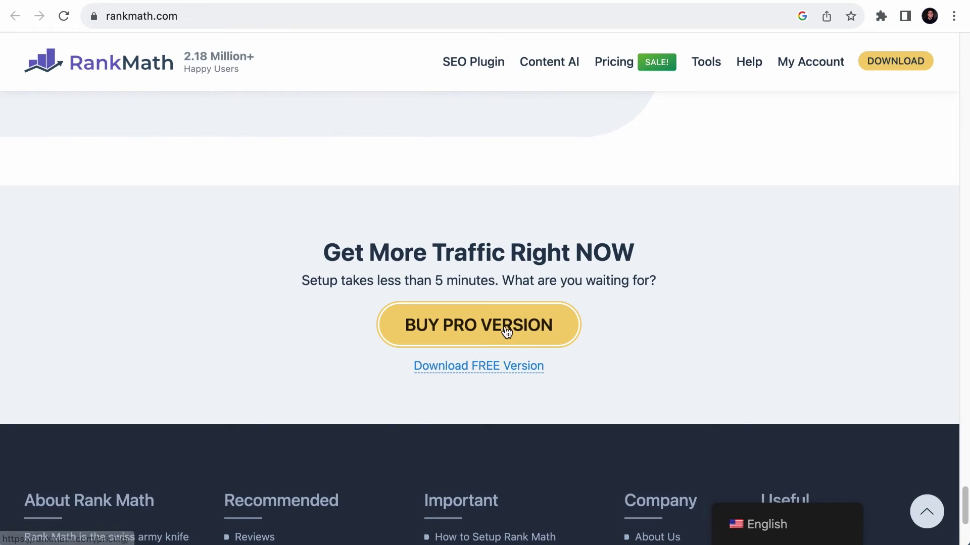
key(super+bracketleft)
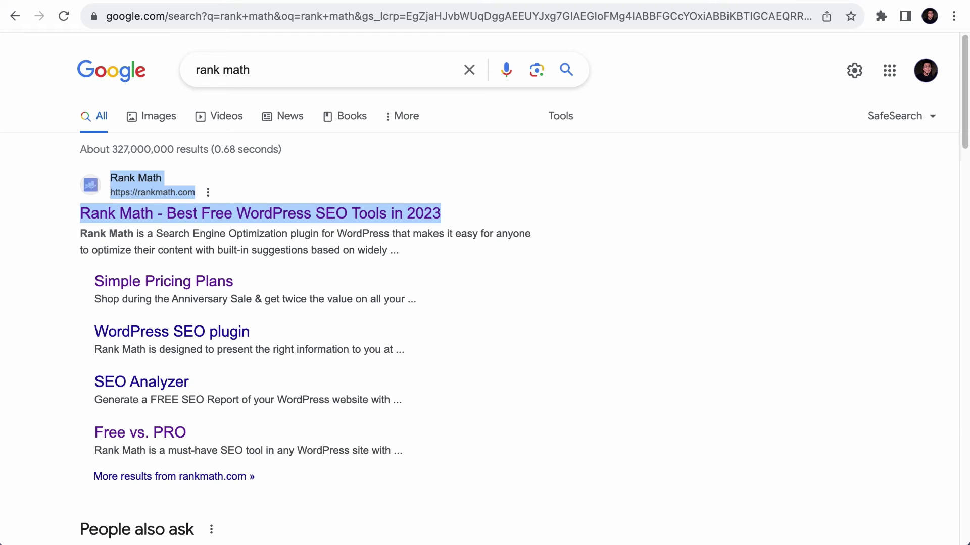
click(632, 211)
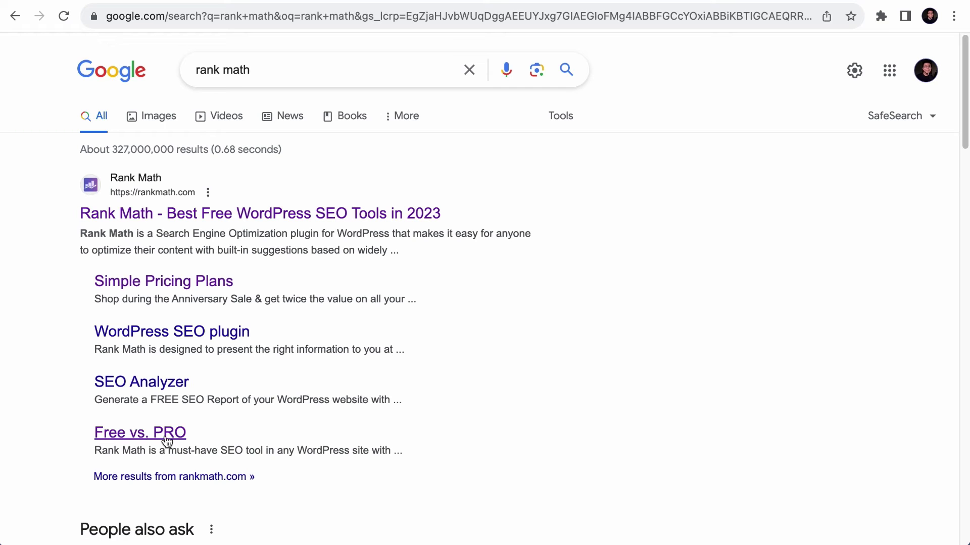
- Open rankmath.com from the results, scroll its sections, go back and forward, and return to the top
click(373, 214)
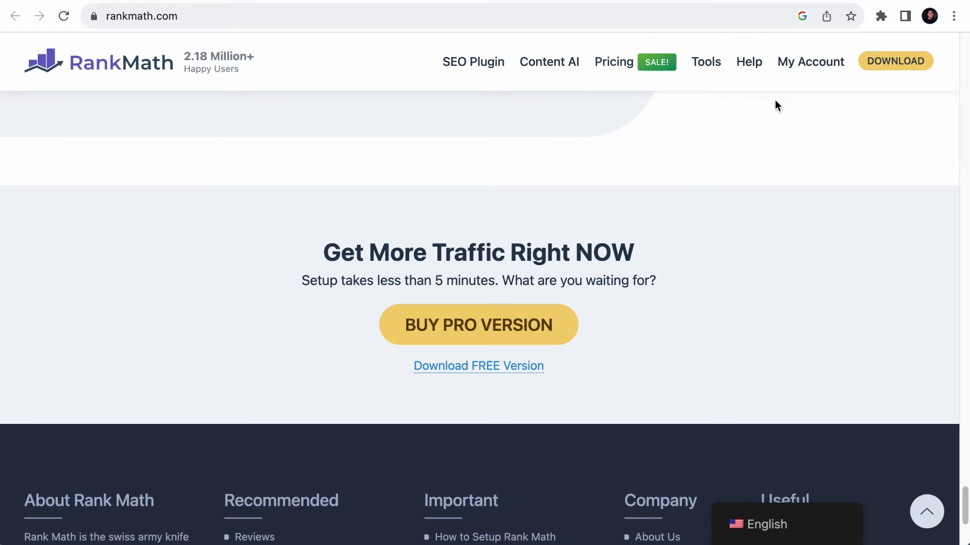
scroll(805, 129, down, 5)
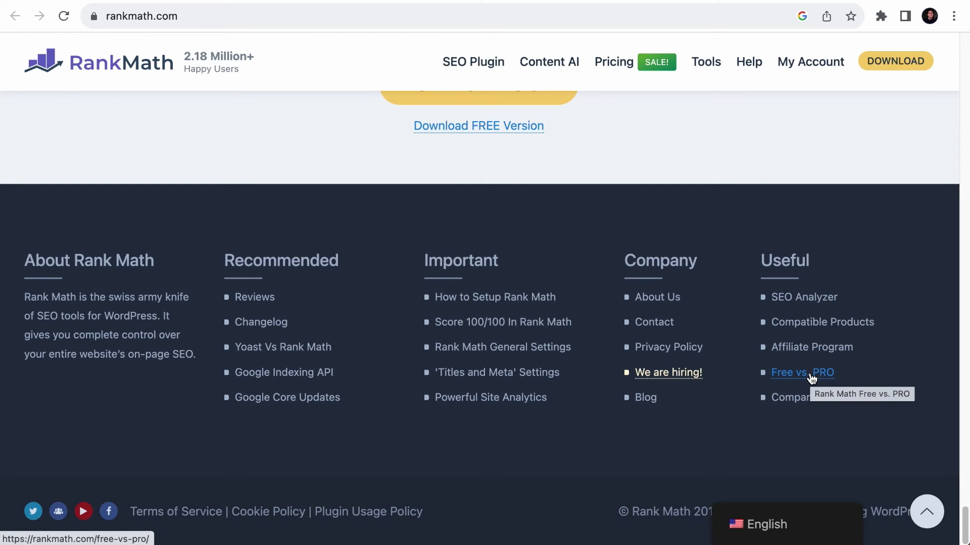
key(alt+Left)
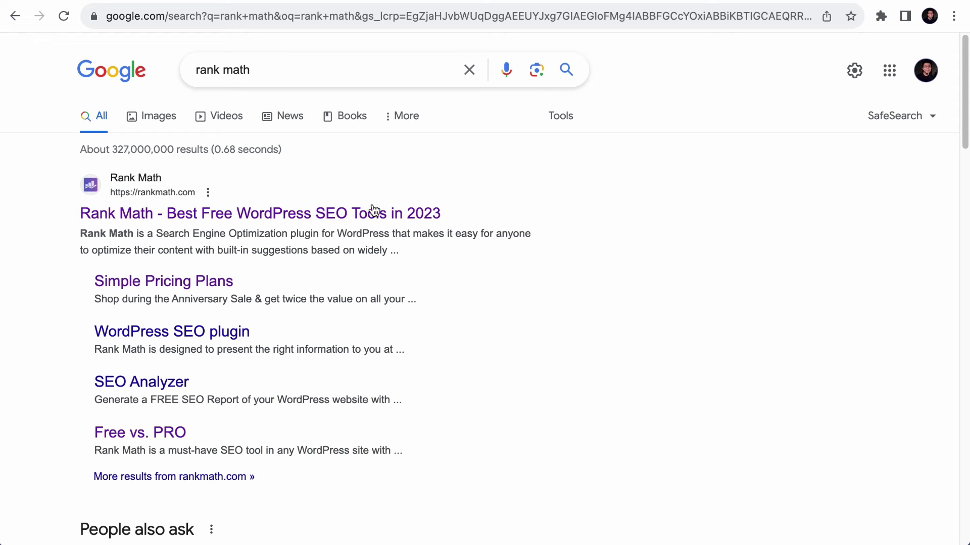
key(alt+Right)
scroll(692, 244, up, 15)
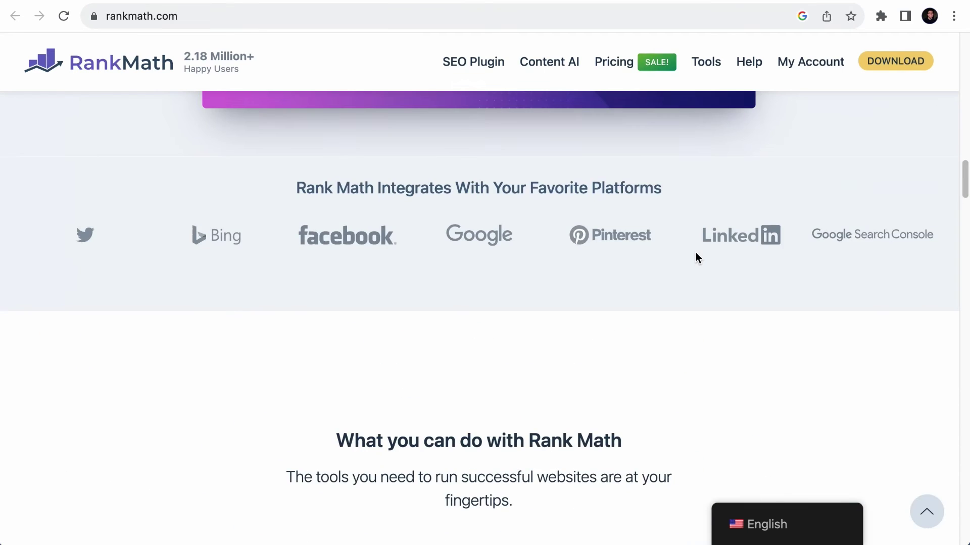
scroll(695, 252, up, 20)
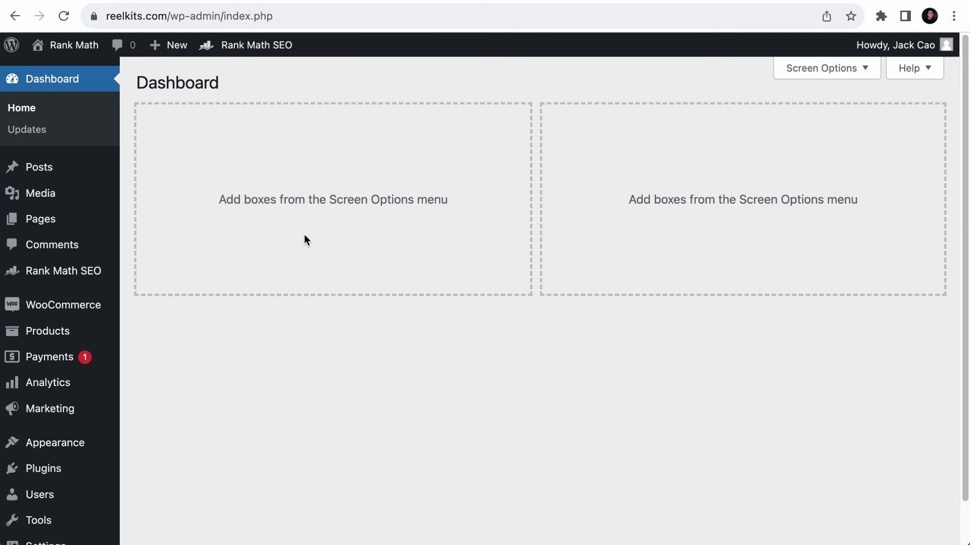
- Open the Home page for editing from the Pages list, glancing at the live site
mouse_move(89, 219)
click(151, 221)
scroll(187, 347, down, 5)
click(187, 348)
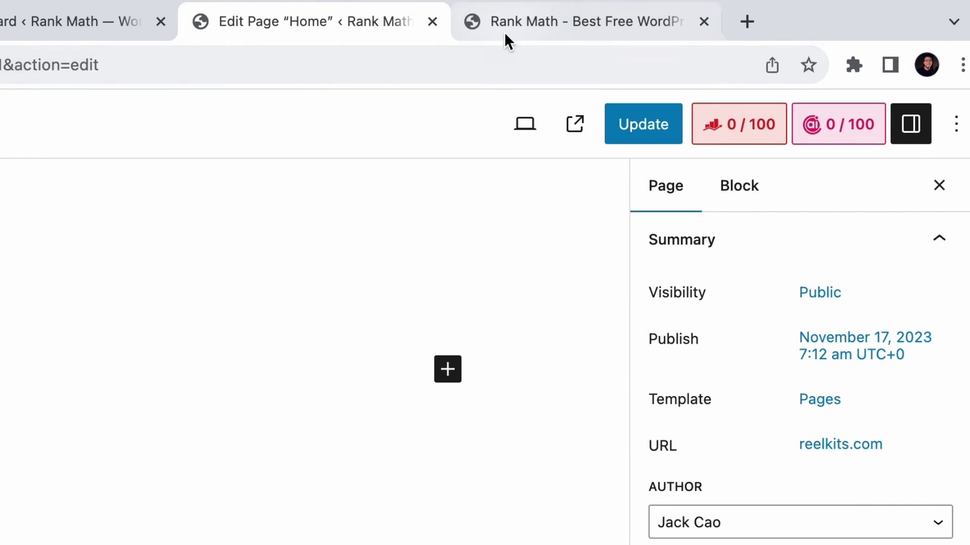
click(500, 32)
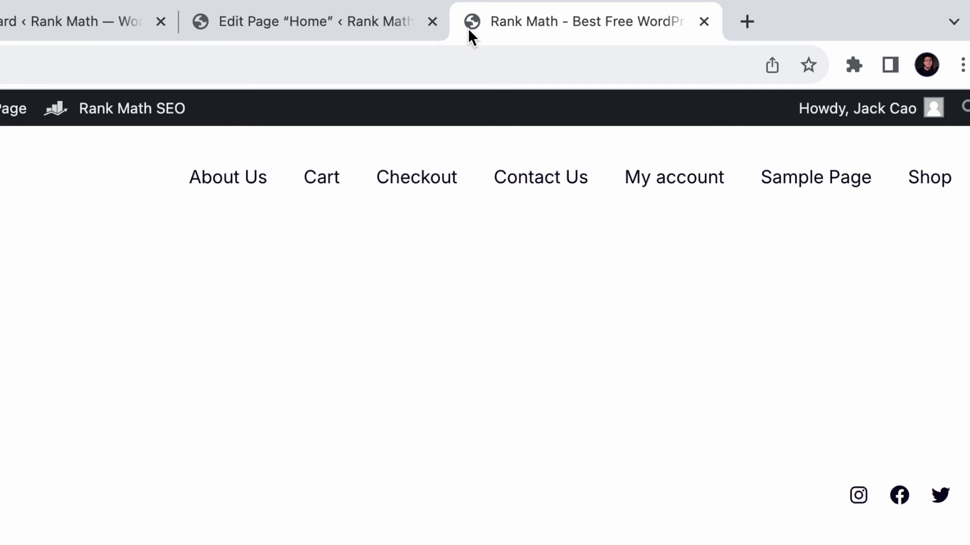
click(303, 21)
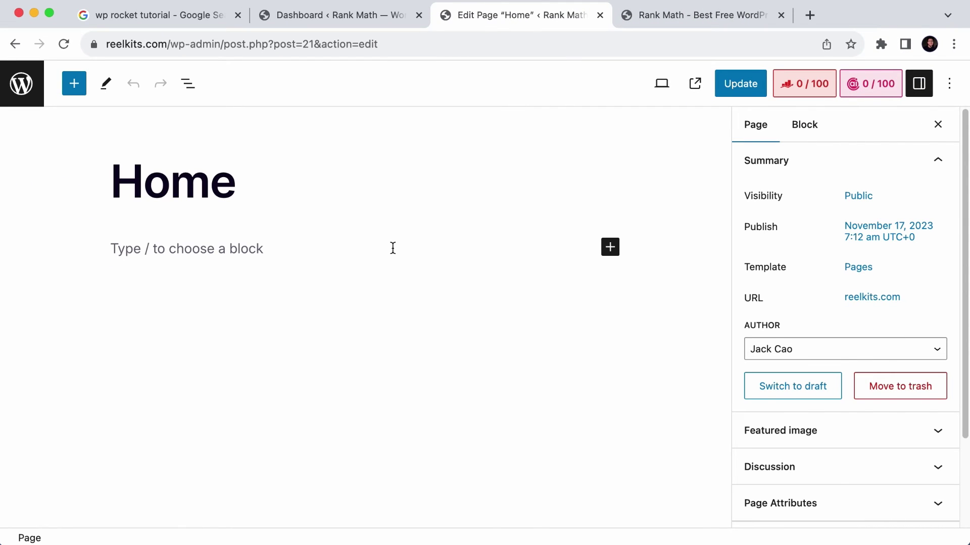
- Insert a Site Logo block and set the Rank Math logo image as the logo
click(394, 248)
click(611, 247)
click(736, 496)
text(site logo)
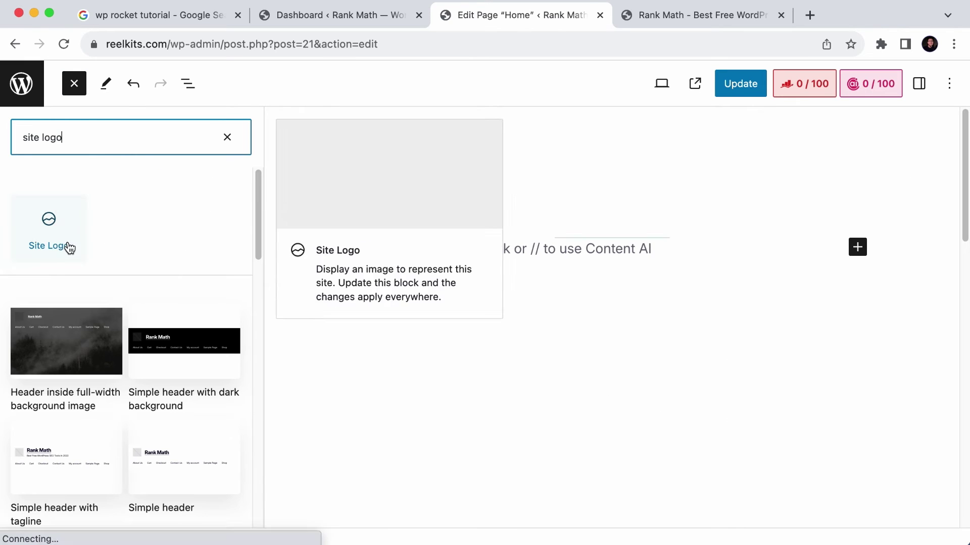
click(71, 230)
click(380, 261)
click(212, 233)
click(911, 502)
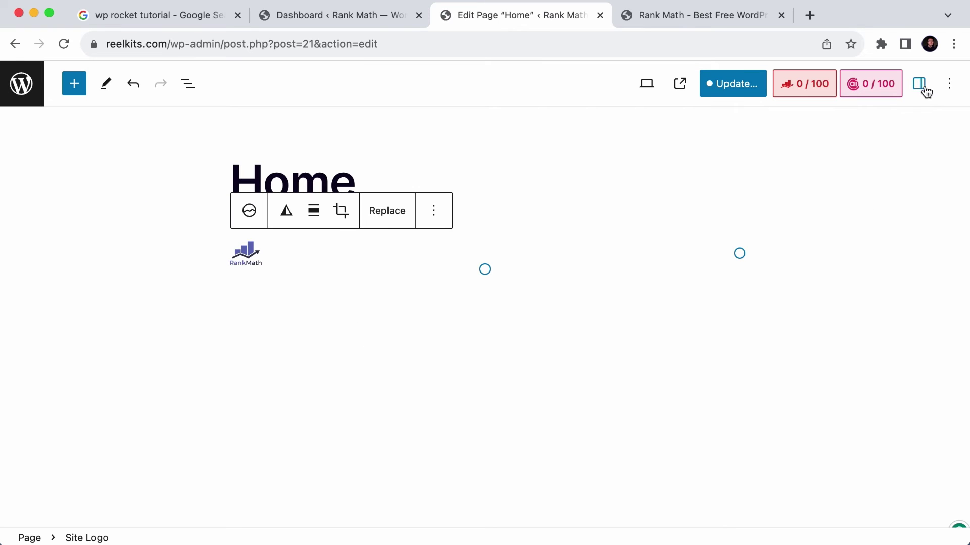
- Enable 'Use as site icon' for the logo, update the page, and check the live site
click(919, 85)
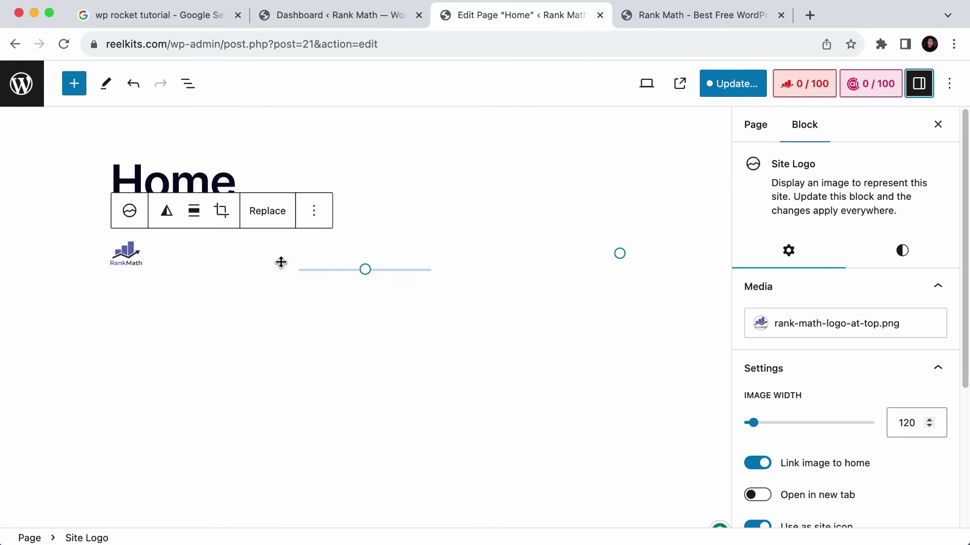
scroll(831, 271, down, 5)
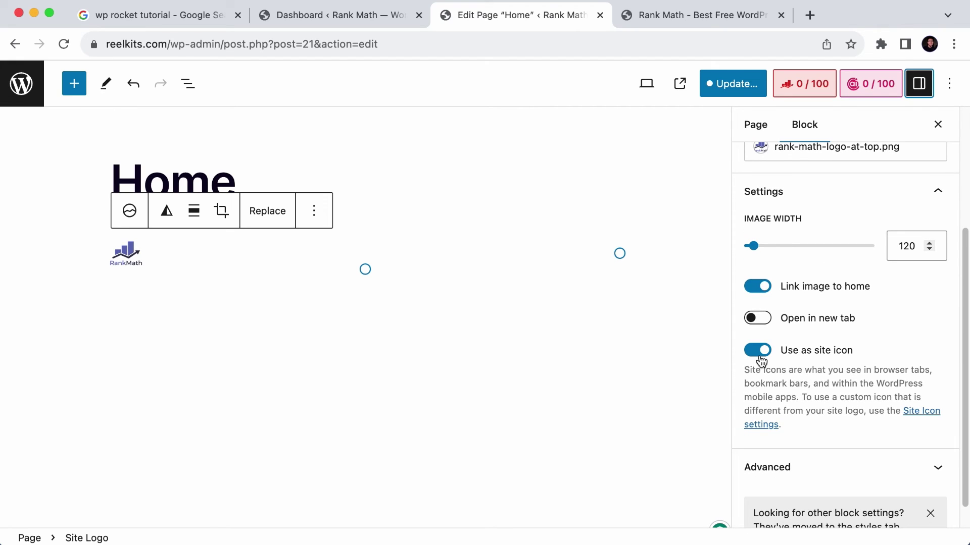
click(733, 83)
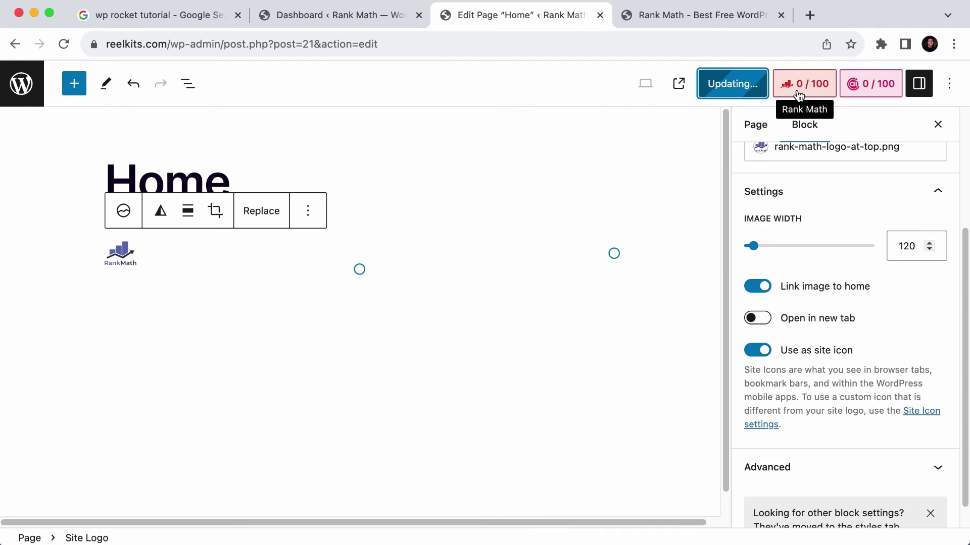
click(727, 17)
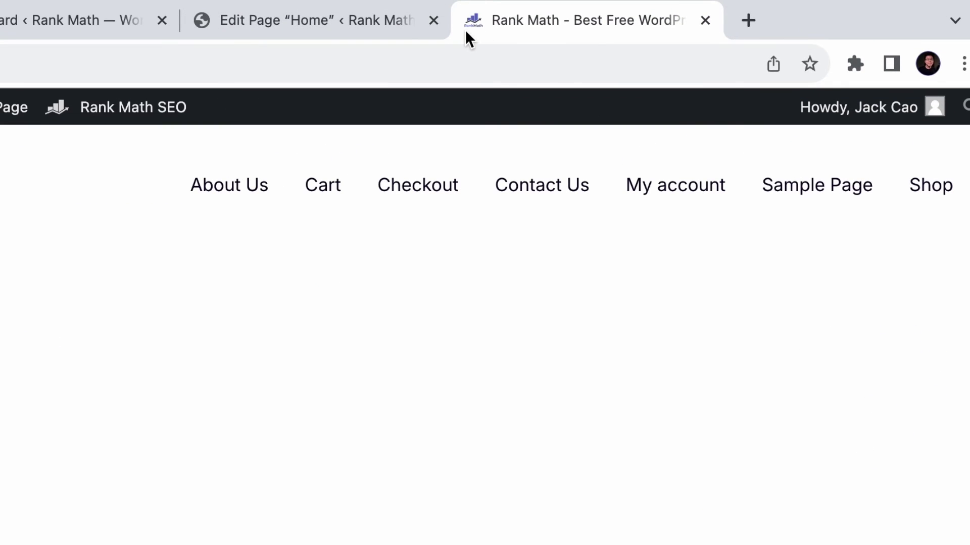
- Delete the Site Logo block, update the Home page, and reload the live site
click(313, 20)
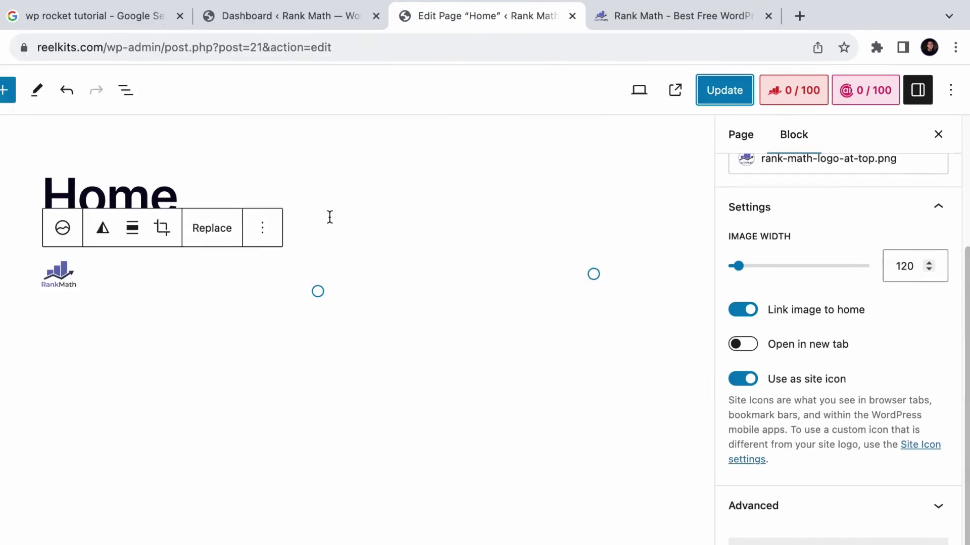
click(320, 215)
click(325, 525)
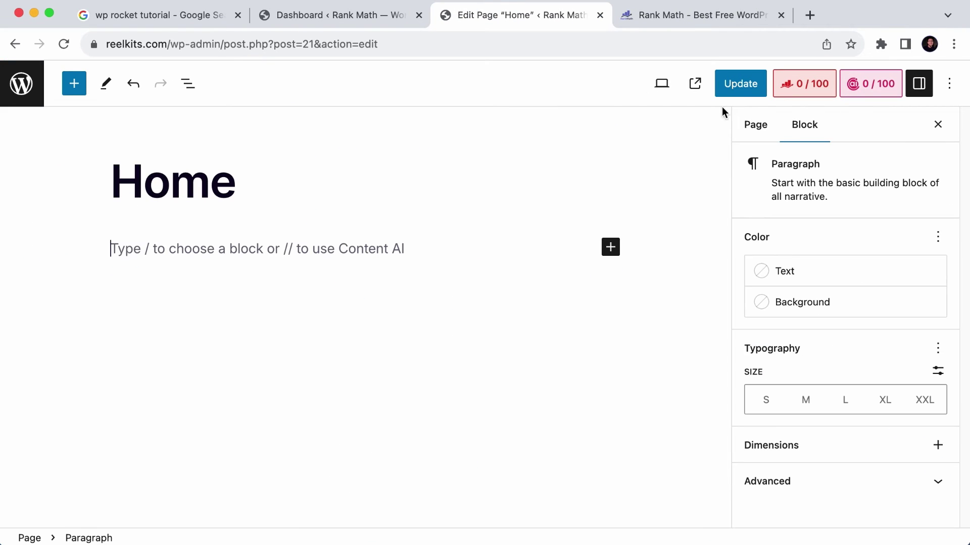
click(738, 83)
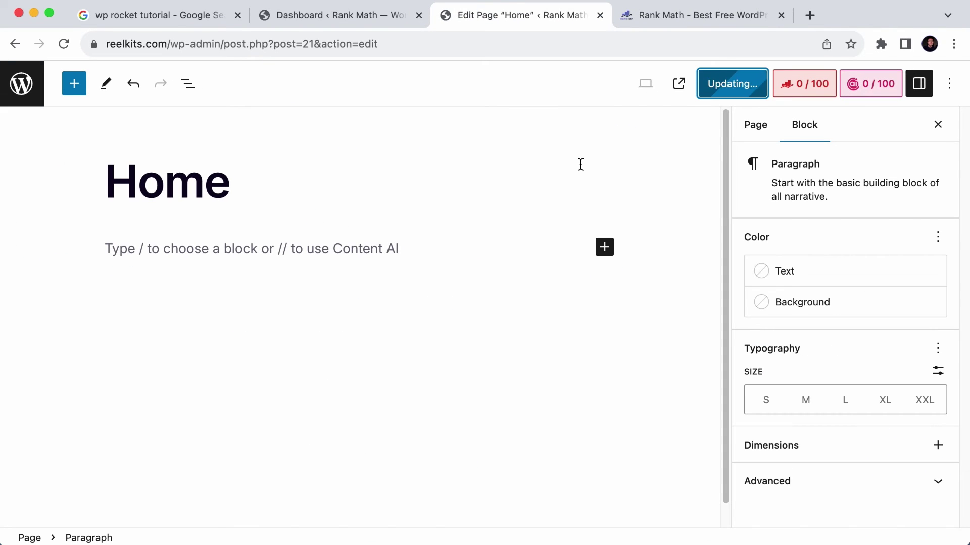
click(677, 21)
click(69, 45)
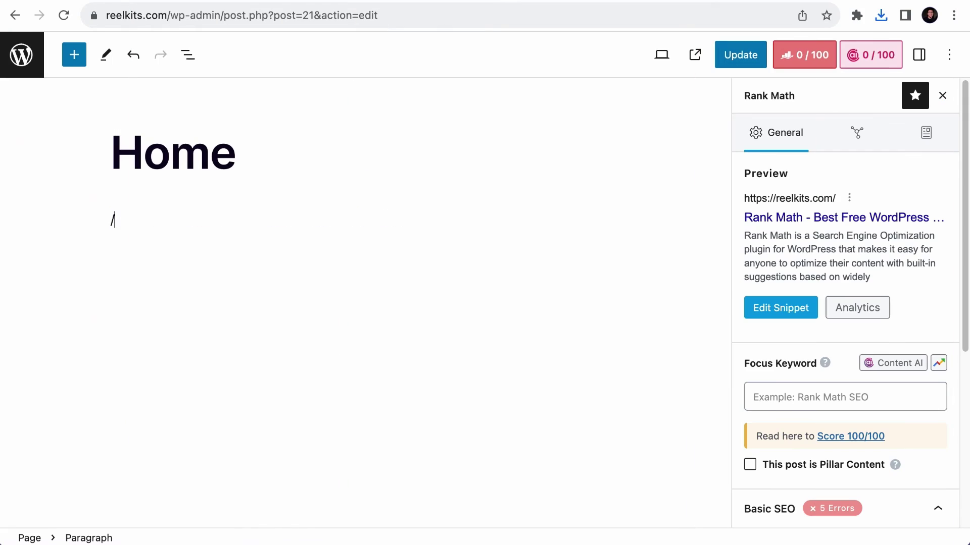
text(/imag)
- Add an Image block to the Home page containing the uploaded Rank Math modules screenshot
key(Return)
click(149, 303)
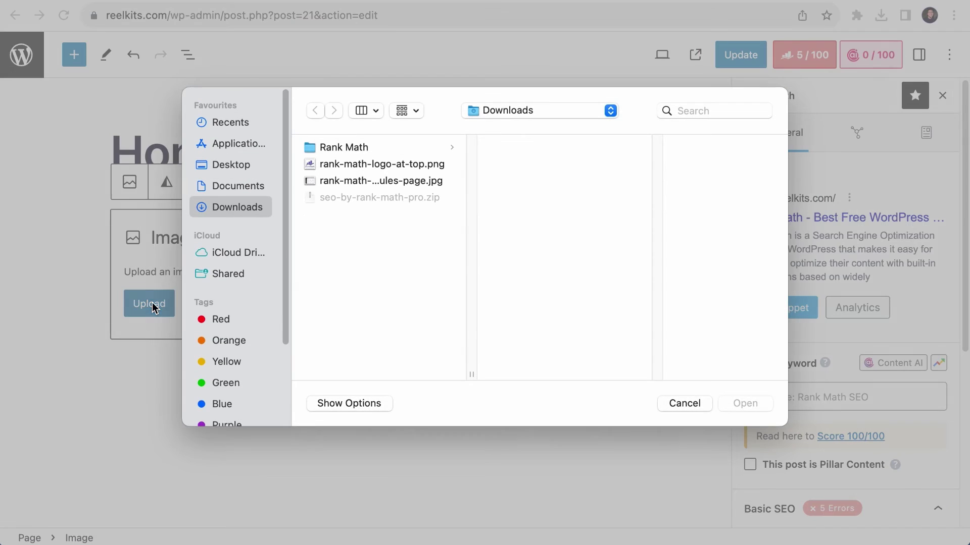
click(353, 182)
click(738, 403)
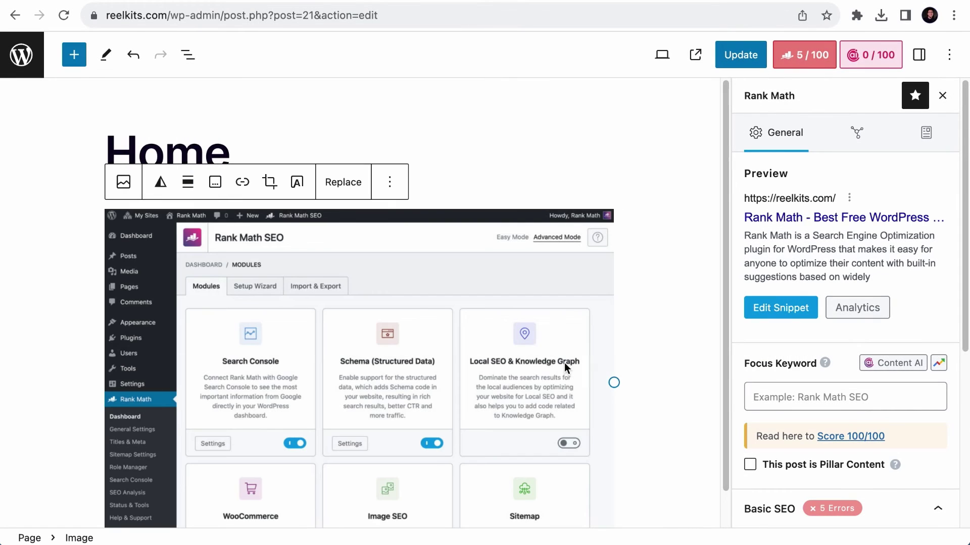
- Show the image's block settings and start entering alt text beginning with 'Ra'
click(919, 54)
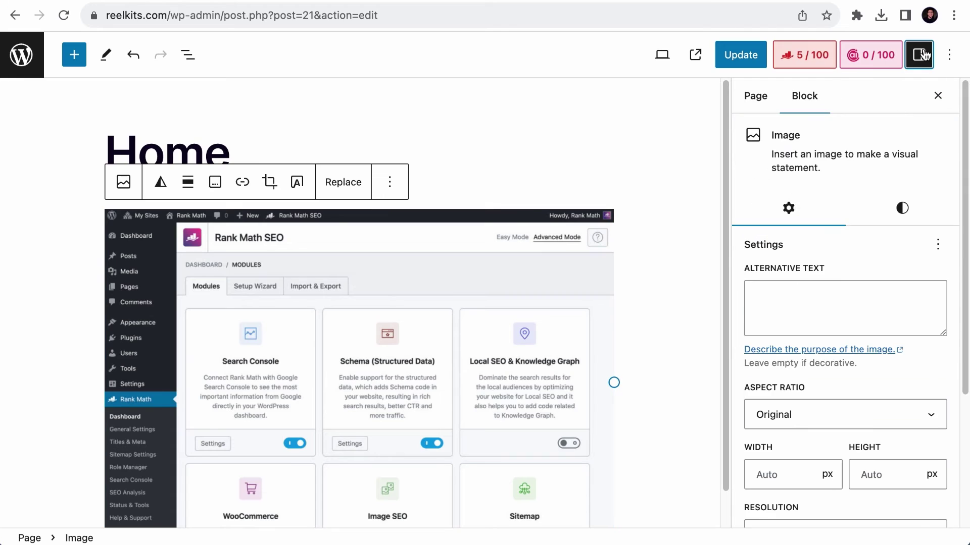
click(837, 290)
text(Ra)
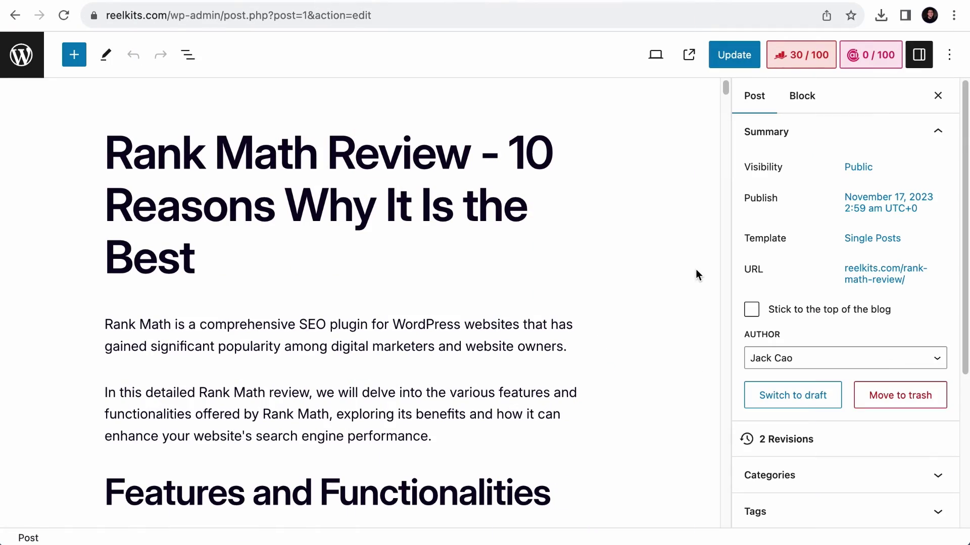
- Set 'rank math review' as the post's focus keyword in the Rank Math panel
click(813, 60)
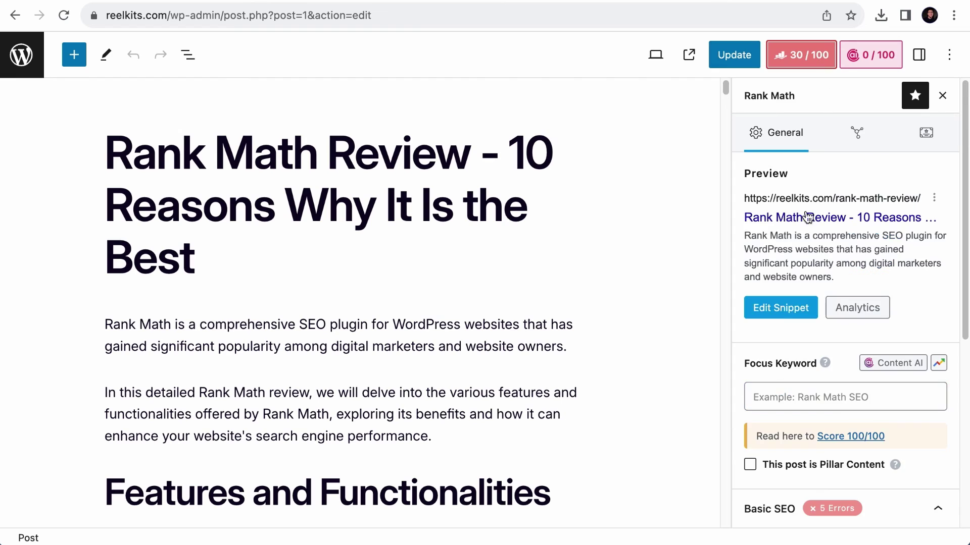
scroll(793, 328, down, 3)
click(793, 281)
text(Rank Math Review)
click(796, 305)
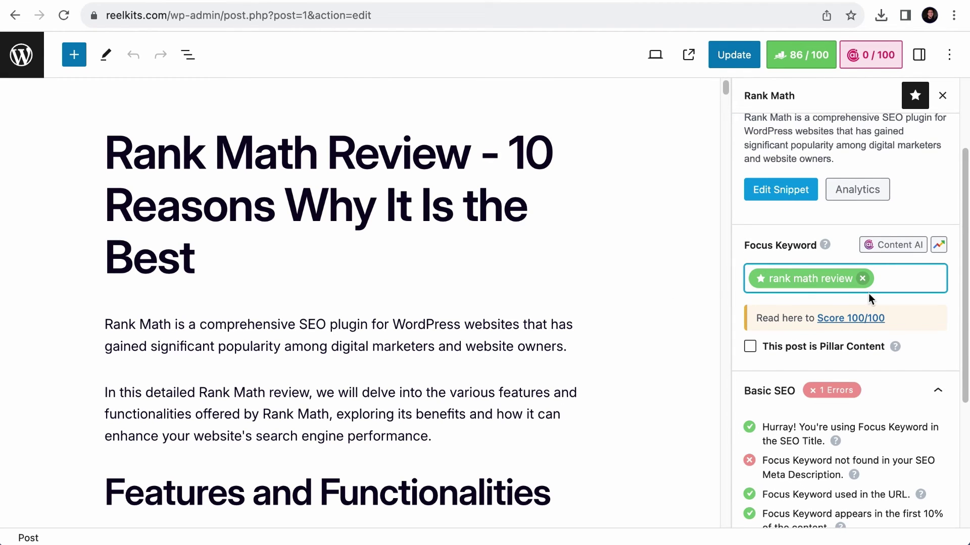
- Expand the Additional, Title Readability and Content Readability check sections
scroll(882, 362, down, 4)
click(842, 439)
scroll(843, 444, down, 3)
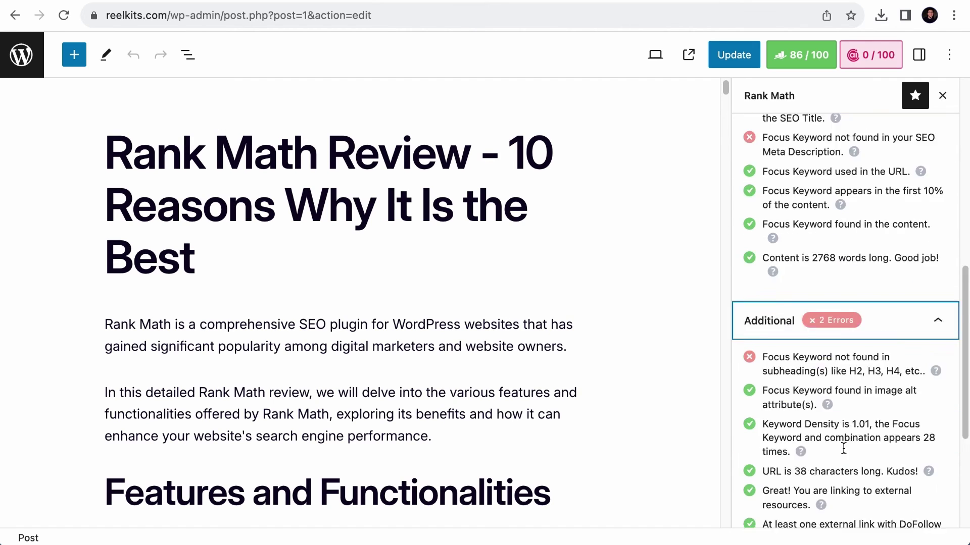
scroll(843, 449, down, 4)
click(788, 468)
scroll(798, 454, down, 3)
click(808, 413)
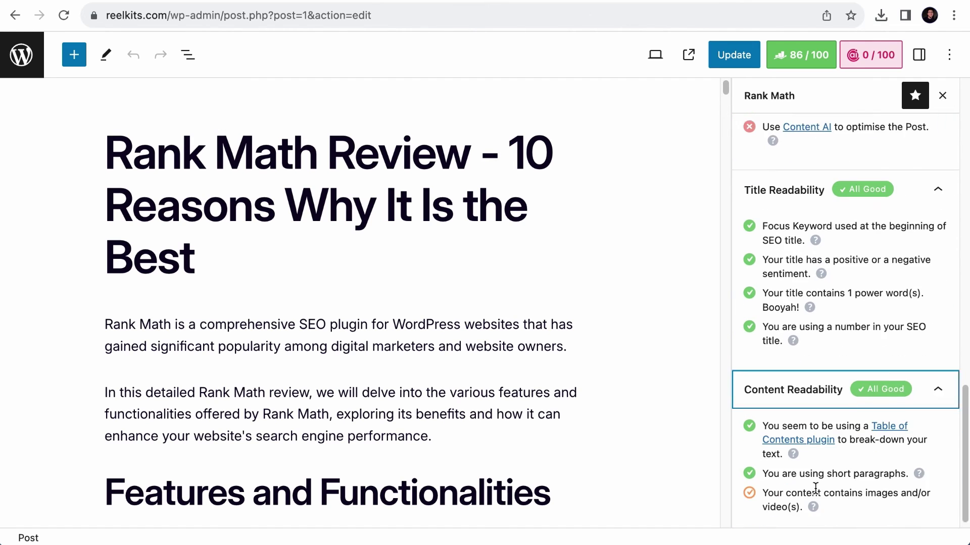
scroll(815, 490, up, 4)
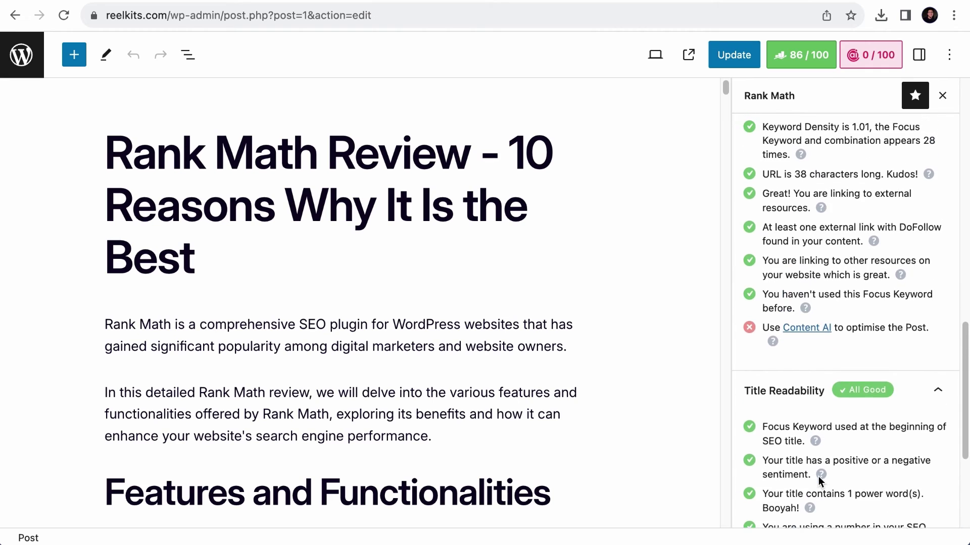
scroll(819, 481, up, 10)
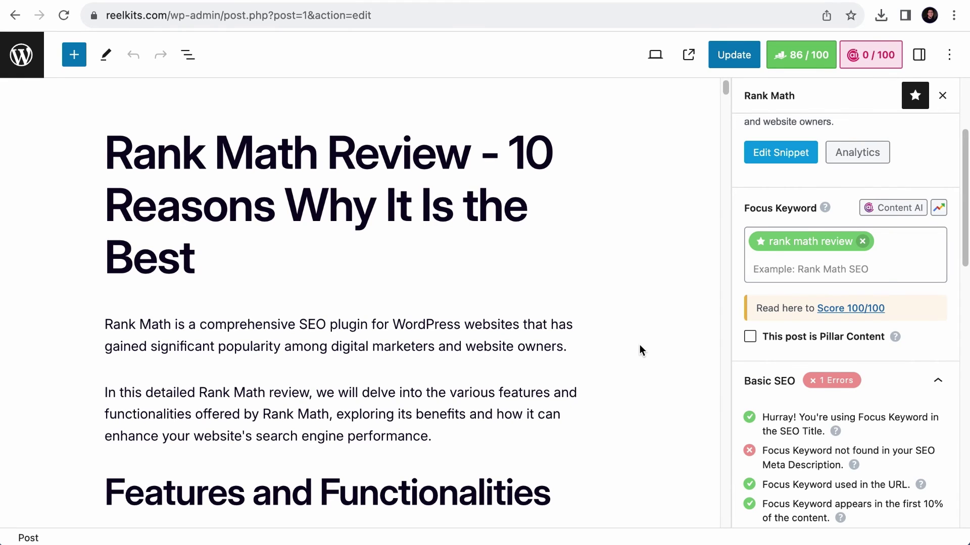
- Run Content AI research for 'rank math review', showing 73/100 Content AI and 90/100 SEO
click(863, 56)
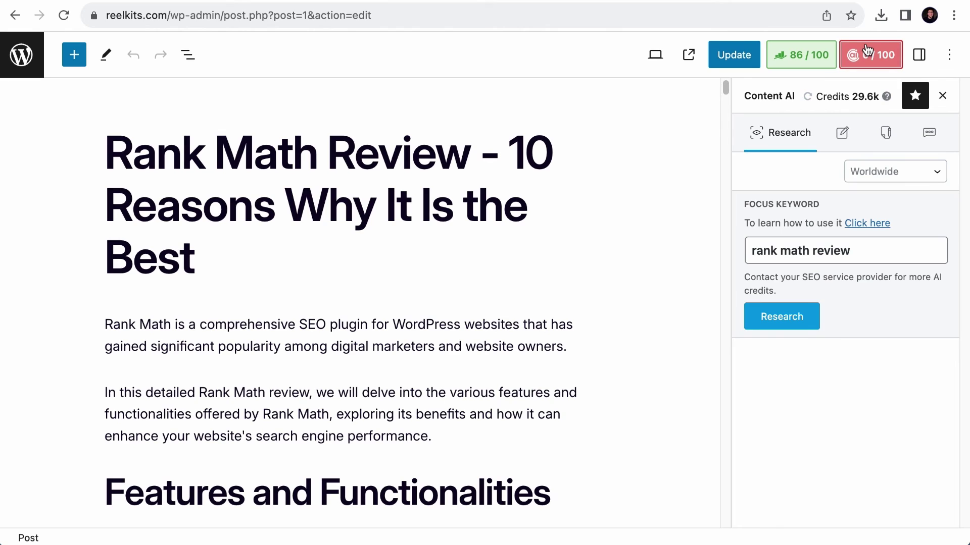
click(770, 323)
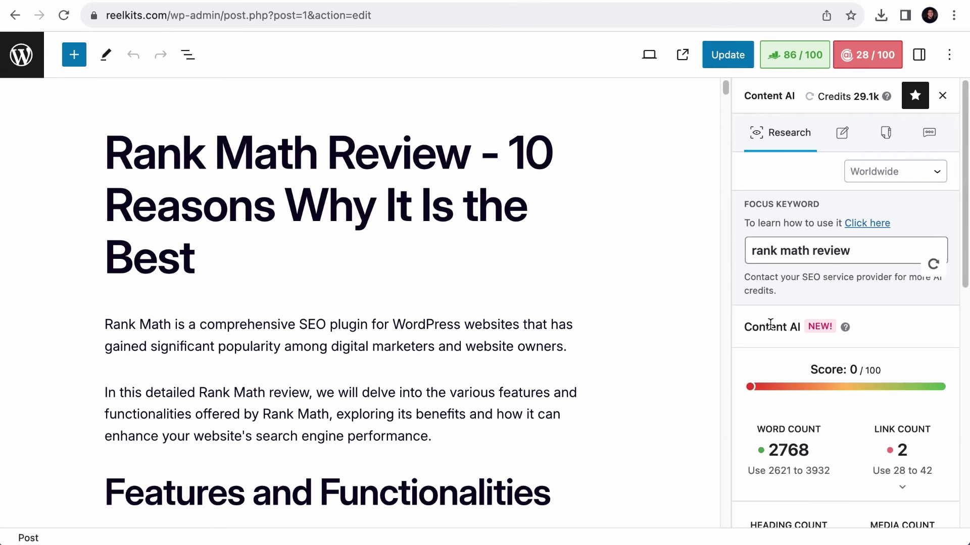
scroll(777, 327, down, 4)
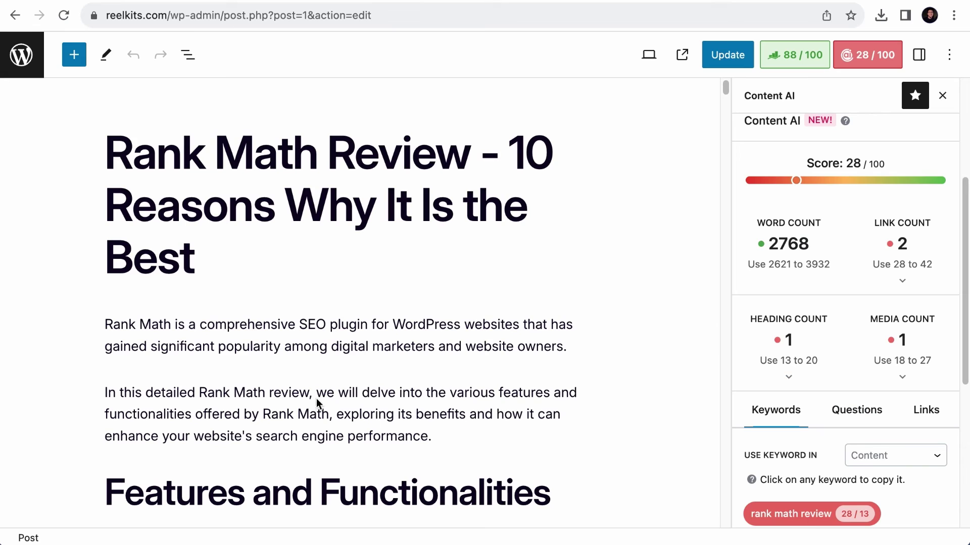
scroll(883, 352, up, 1)
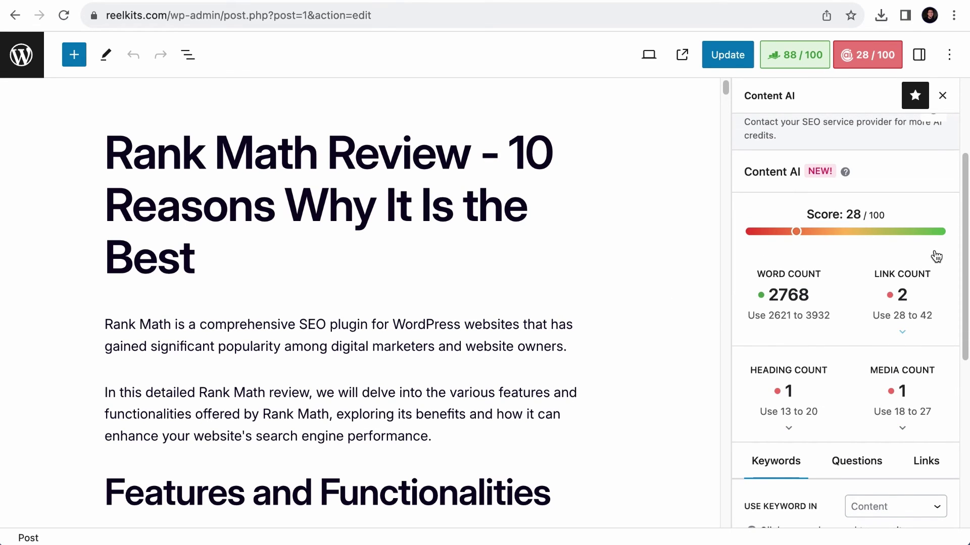
scroll(853, 300, down, 1)
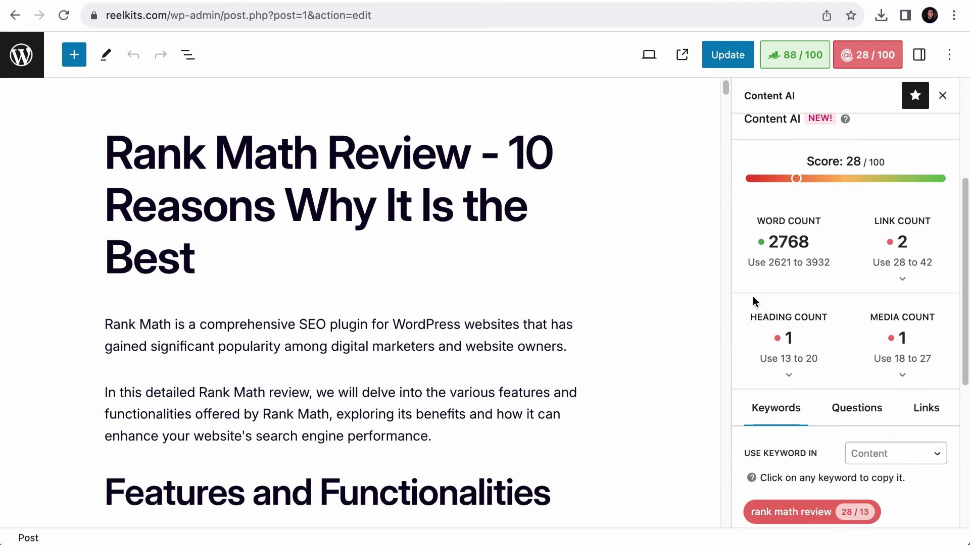
scroll(754, 328, up, 1)
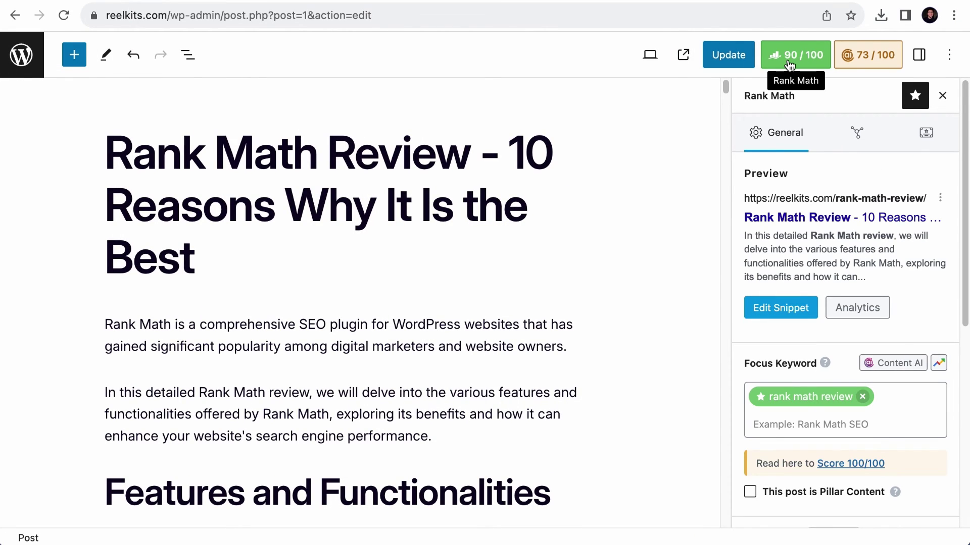
click(873, 56)
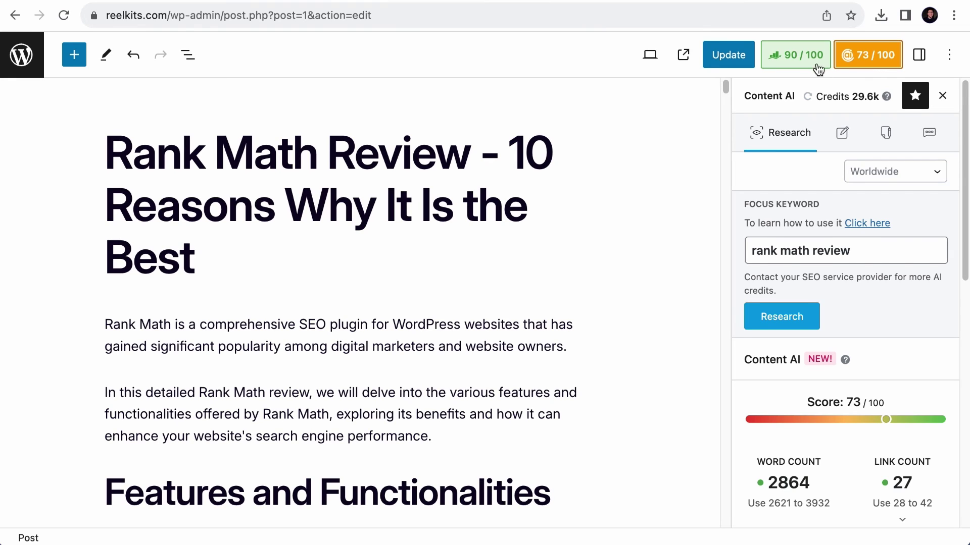
click(805, 58)
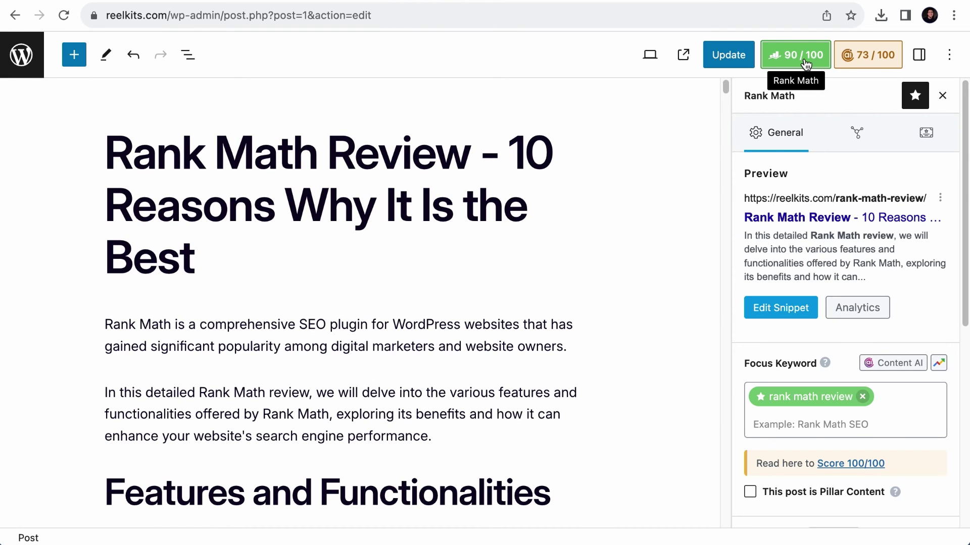
- Open the social snippet editor and preview the post's Twitter card
click(859, 135)
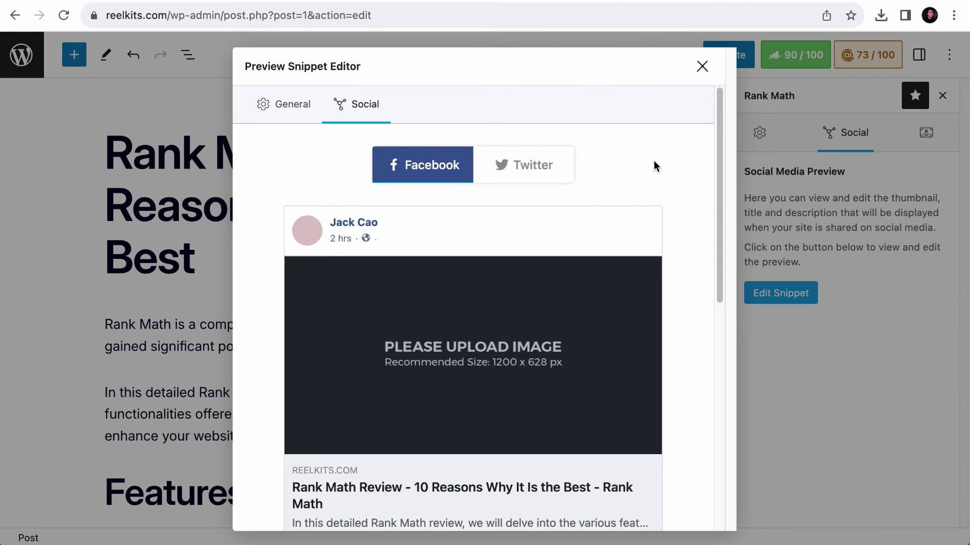
scroll(593, 247, down, 5)
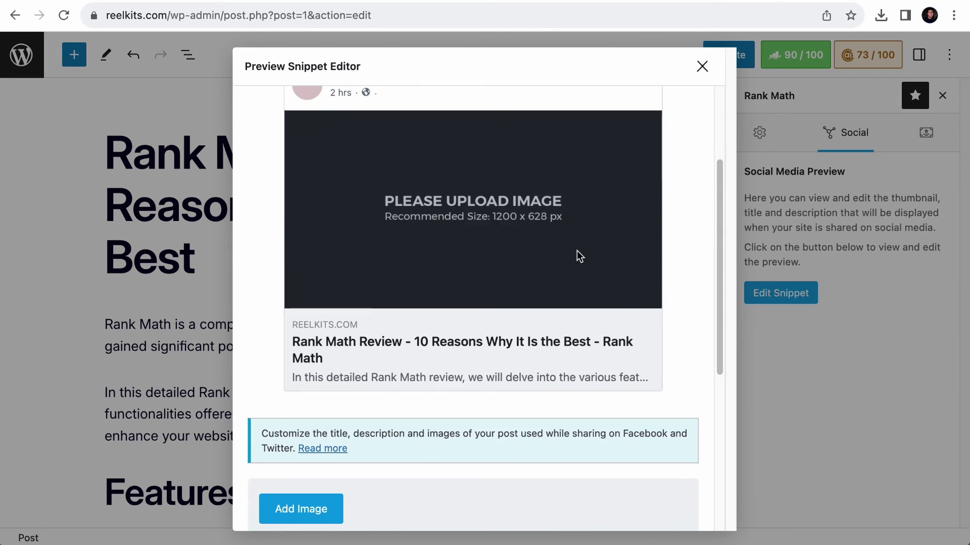
scroll(453, 312, up, 5)
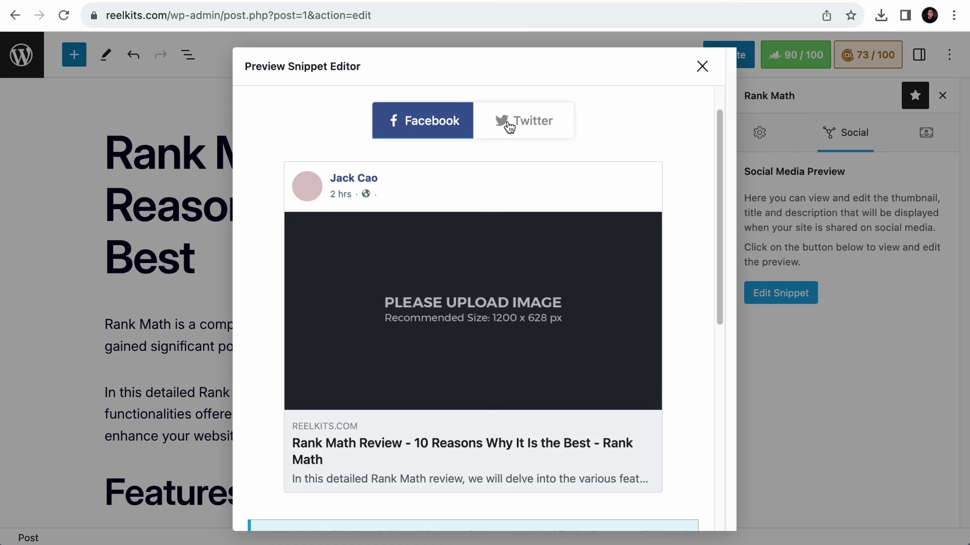
click(506, 124)
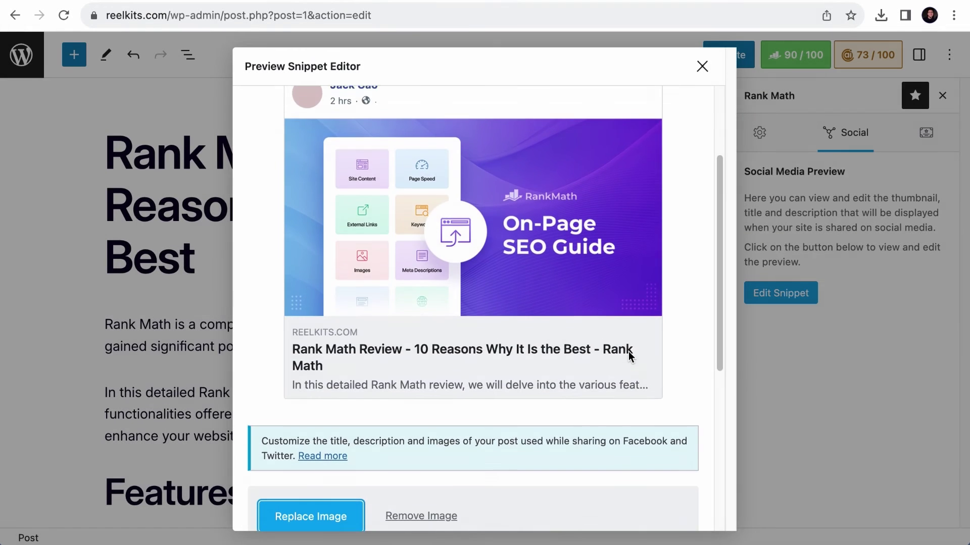
scroll(628, 351, down, 4)
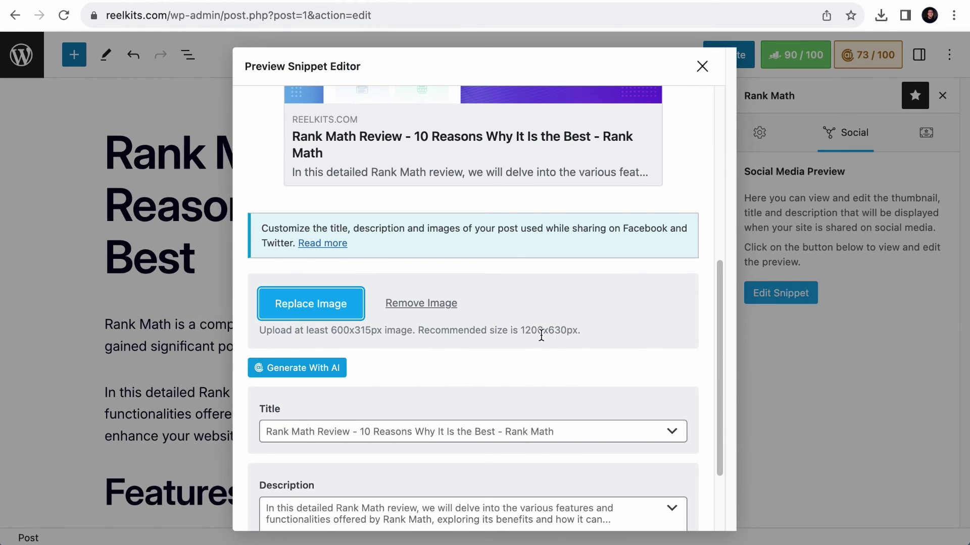
scroll(494, 348, down, 3)
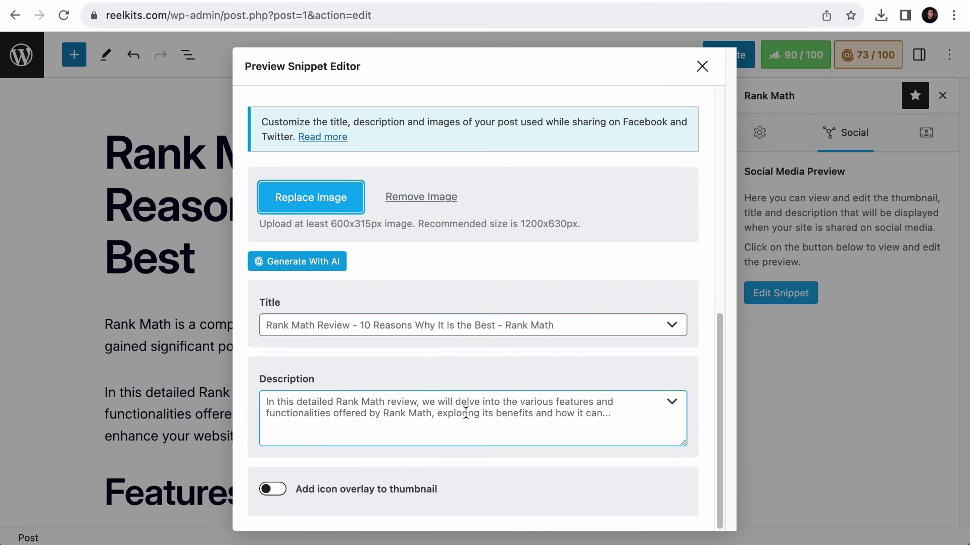
- Insert an AI-generated social title and description, verify the Twitter preview, and close the editor
click(322, 263)
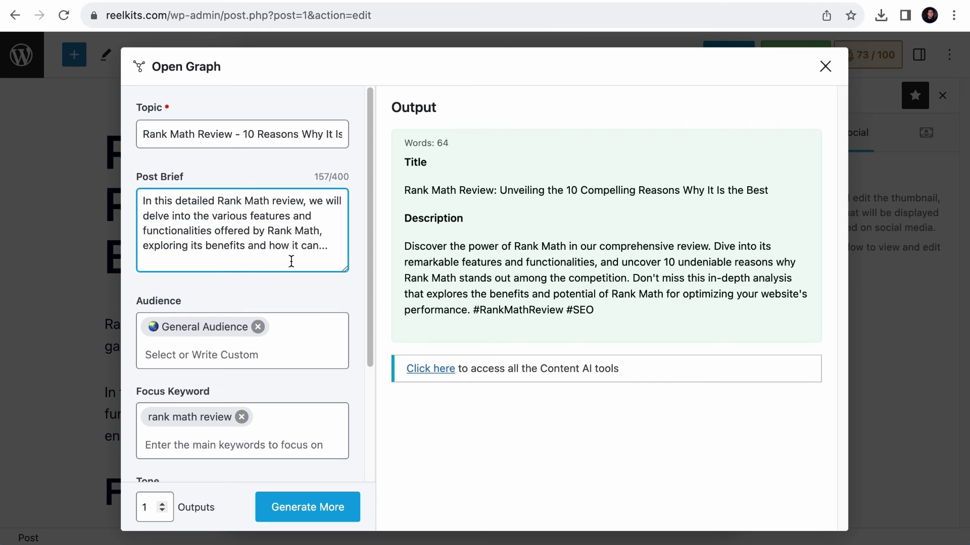
mouse_move(494, 177)
click(783, 148)
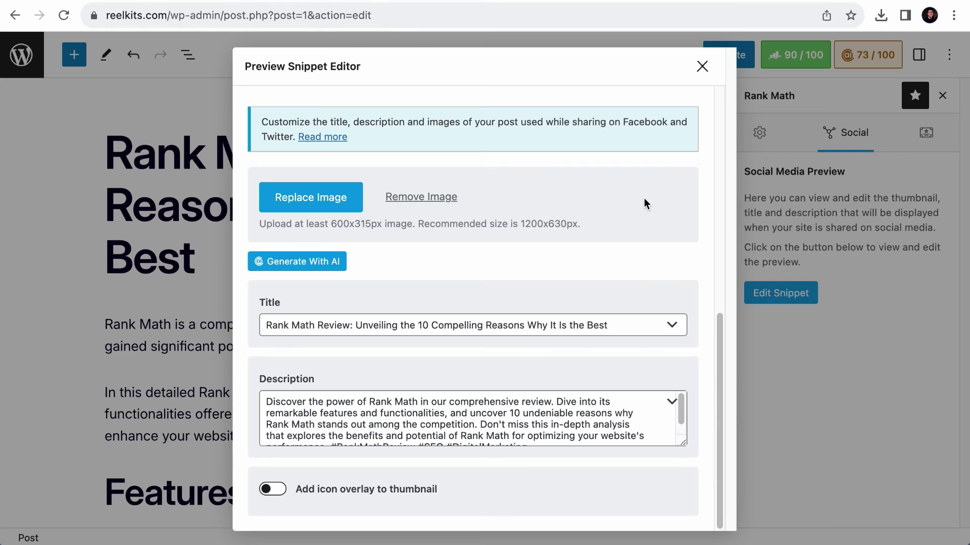
scroll(618, 200, up, 10)
scroll(617, 201, down, 2)
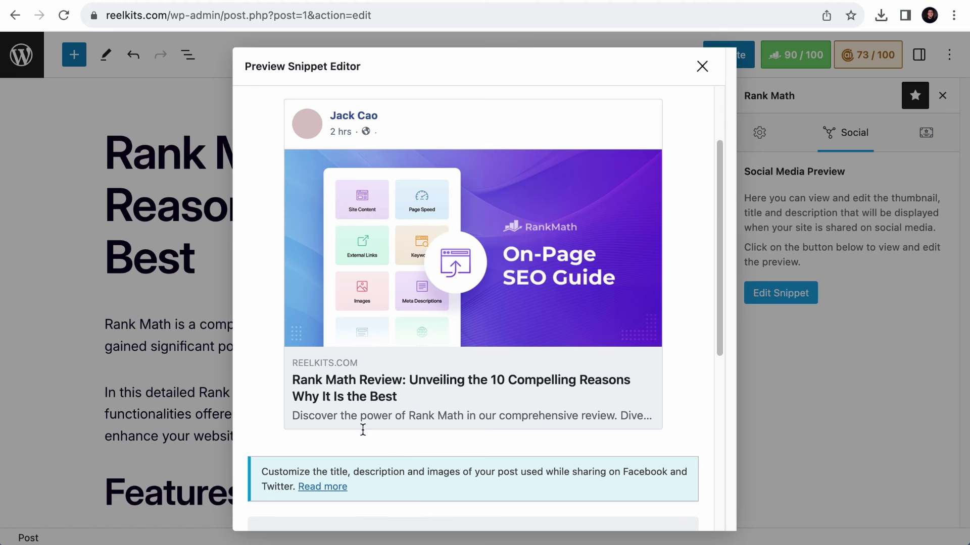
scroll(385, 179, up, 2)
click(525, 167)
scroll(503, 218, down, 2)
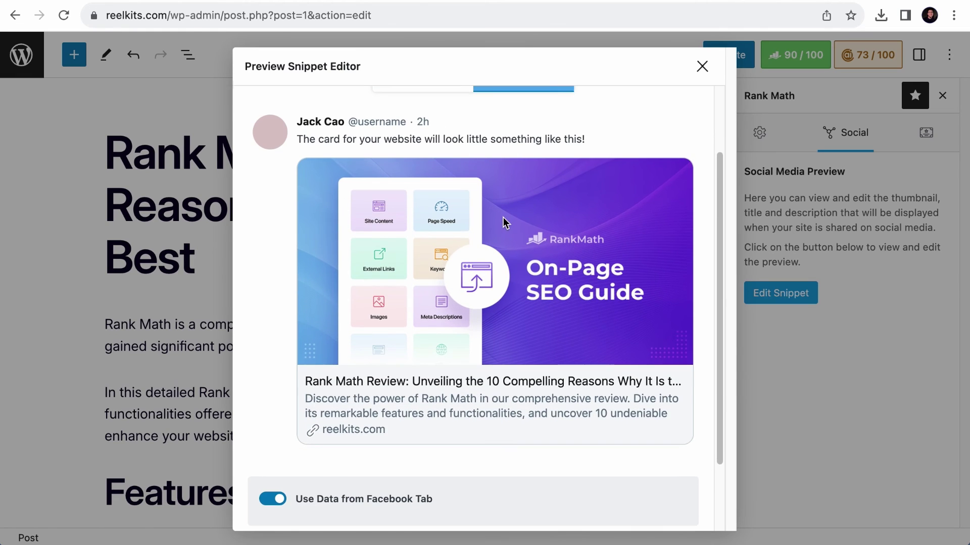
scroll(501, 216, up, 3)
click(702, 65)
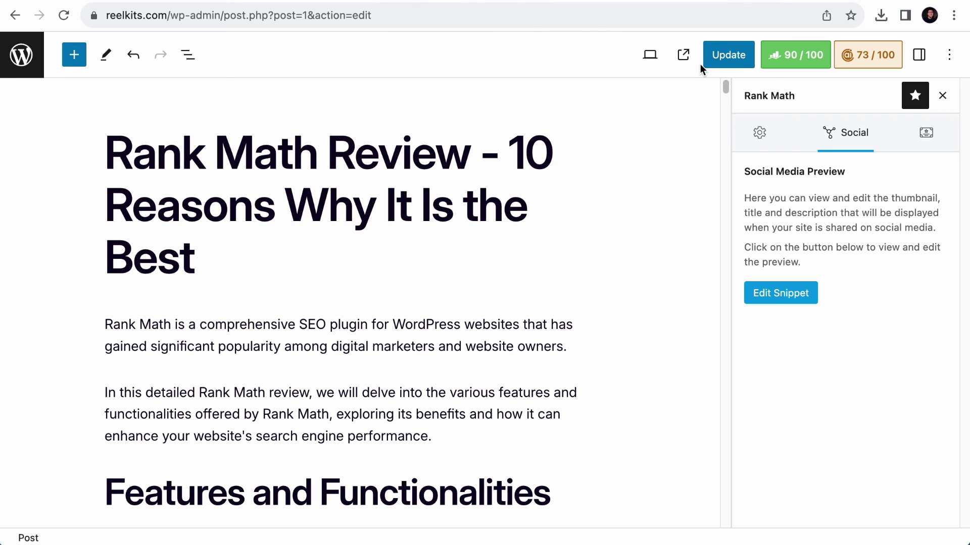
- View the post's schema, then confirm Article as the default Posts schema in Titles & Meta
click(927, 136)
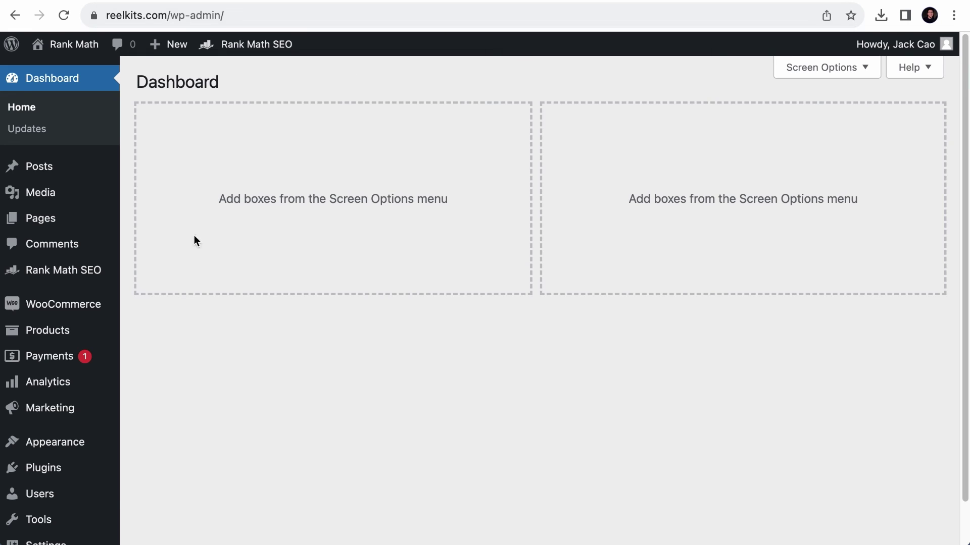
mouse_move(71, 279)
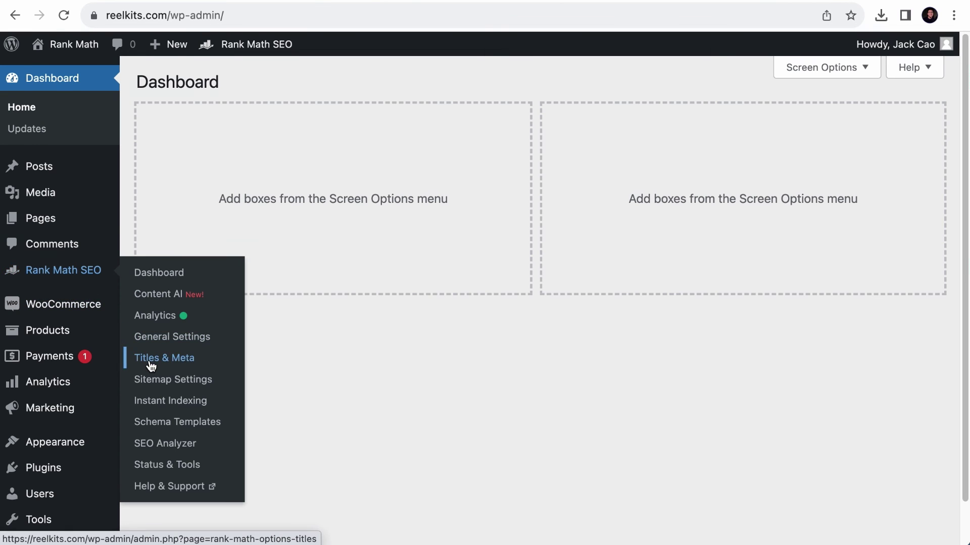
click(151, 365)
scroll(256, 379, down, 3)
click(217, 410)
scroll(319, 387, down, 1)
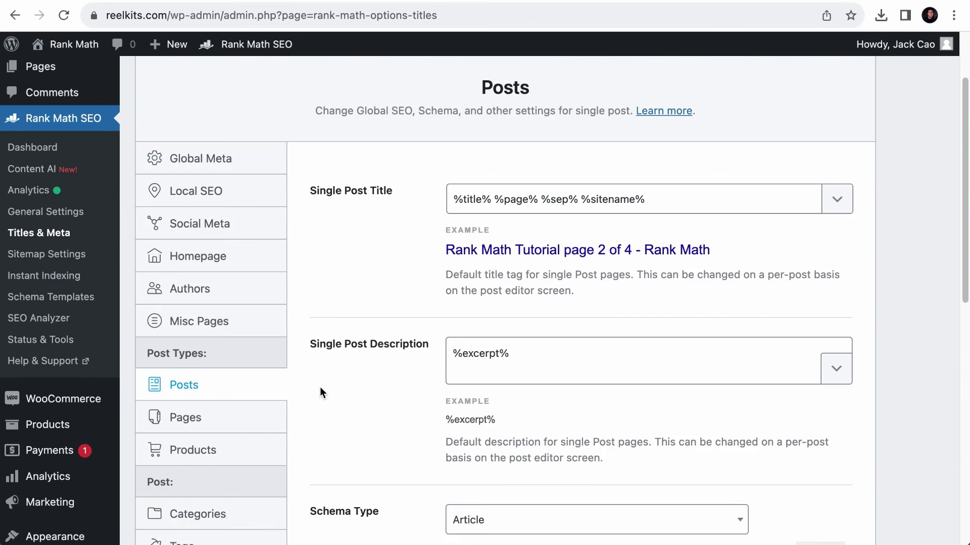
scroll(320, 387, down, 5)
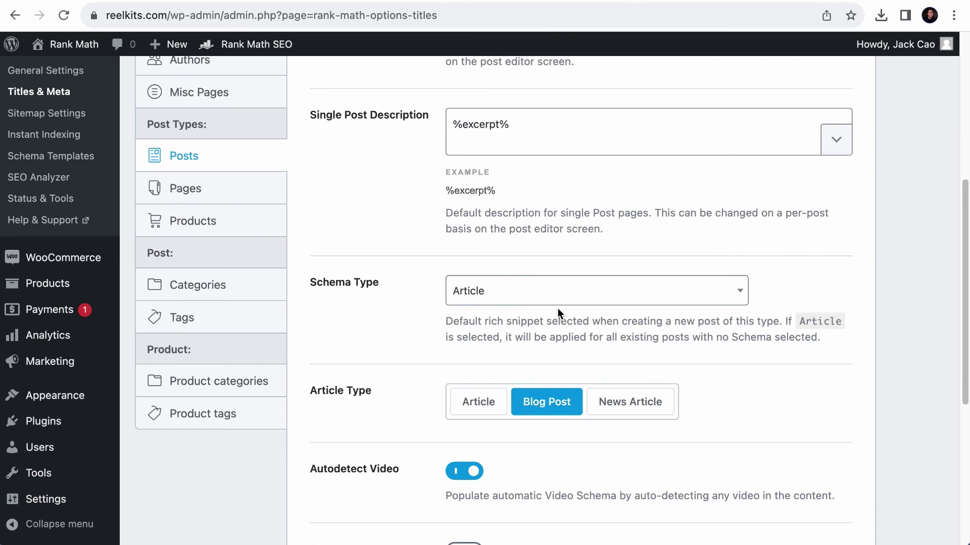
click(490, 293)
scroll(515, 390, down, 6)
scroll(522, 392, up, 3)
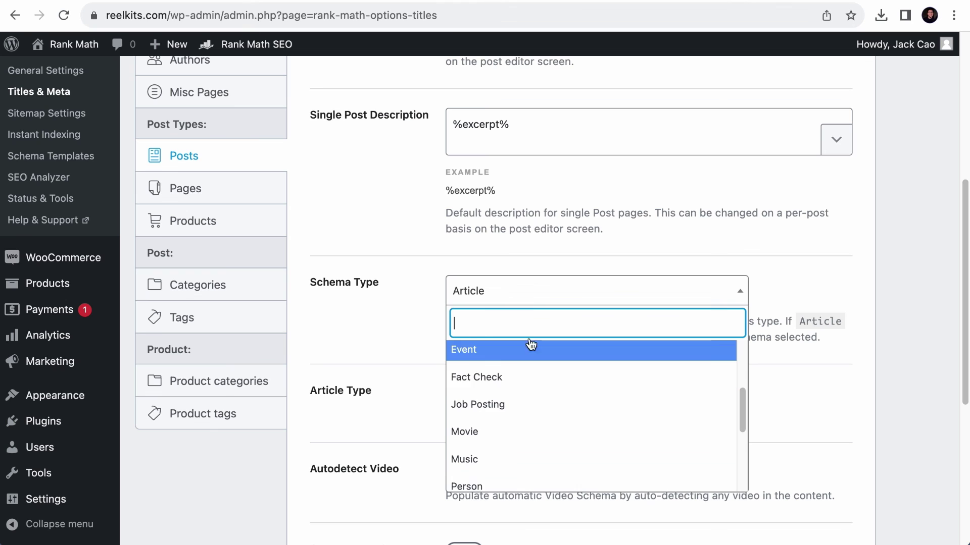
click(530, 256)
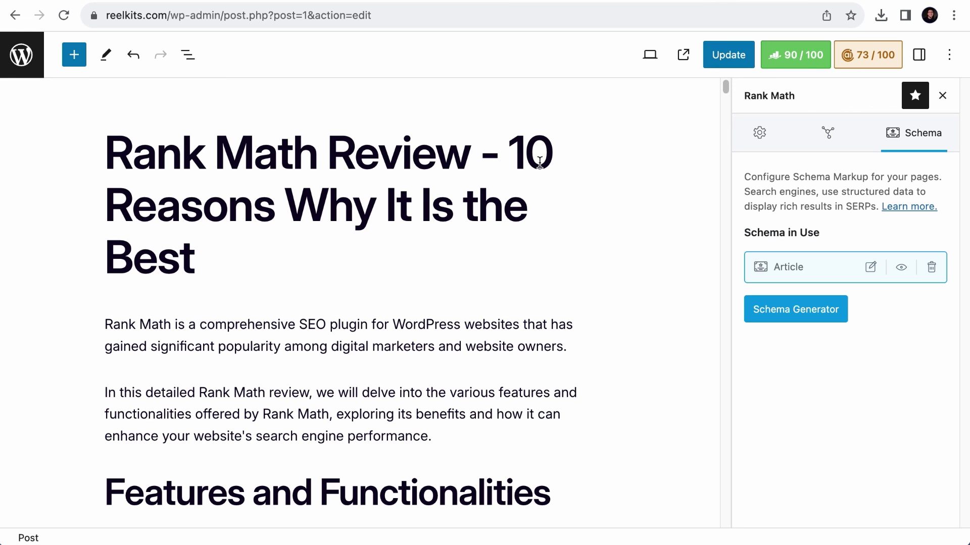
- Add a Recipe schema to the post from the Schema Generator
click(784, 315)
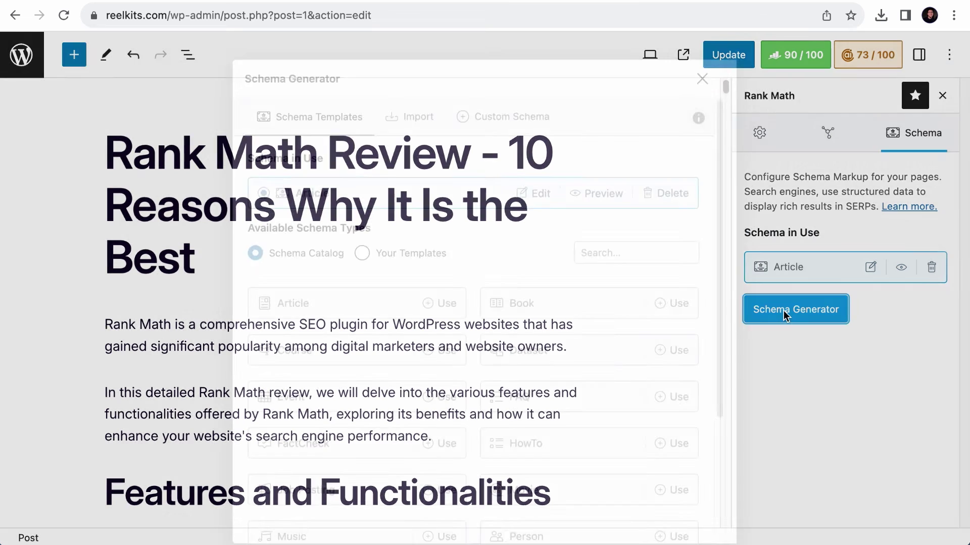
scroll(651, 372, down, 4)
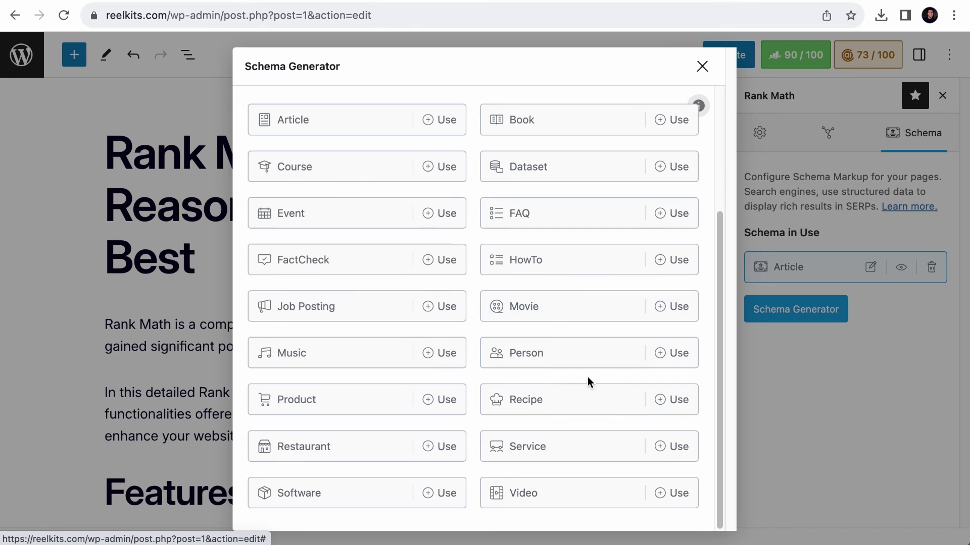
click(672, 400)
scroll(398, 404, down, 3)
scroll(398, 407, down, 5)
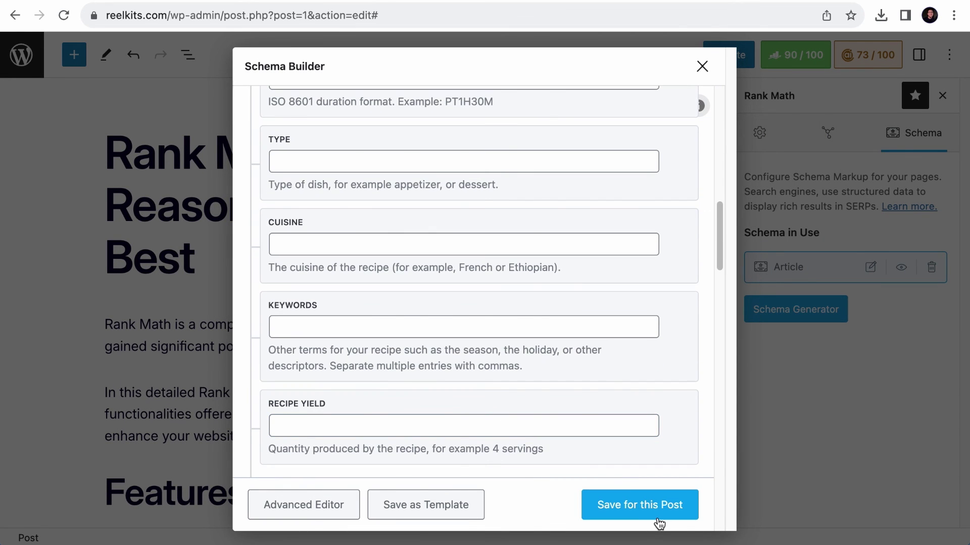
click(656, 517)
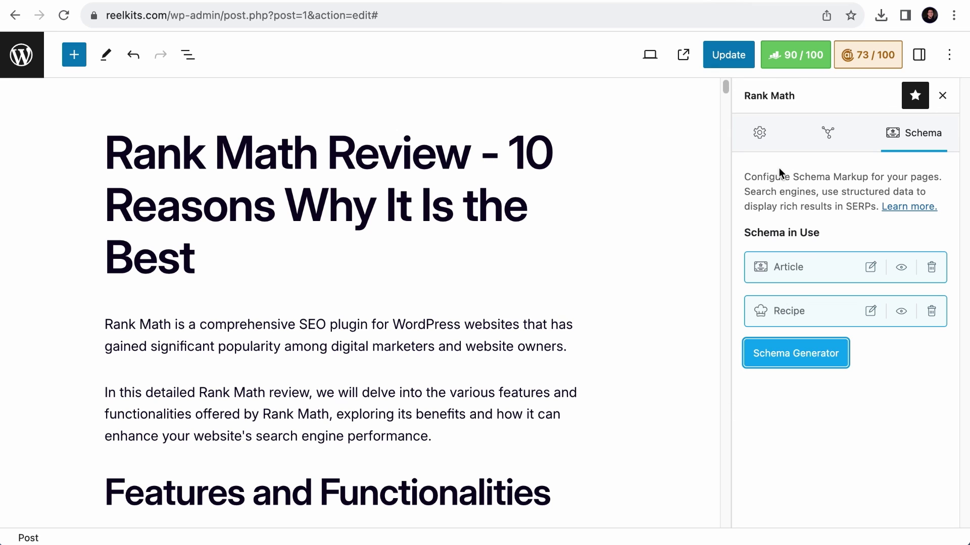
- Add a Course schema to the post from the Schema Generator
click(798, 359)
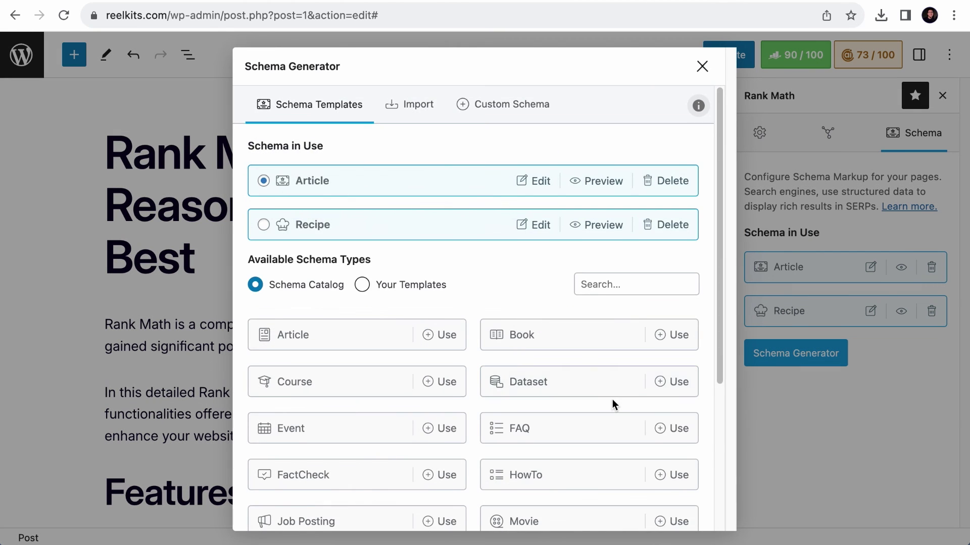
scroll(621, 364, down, 3)
click(437, 262)
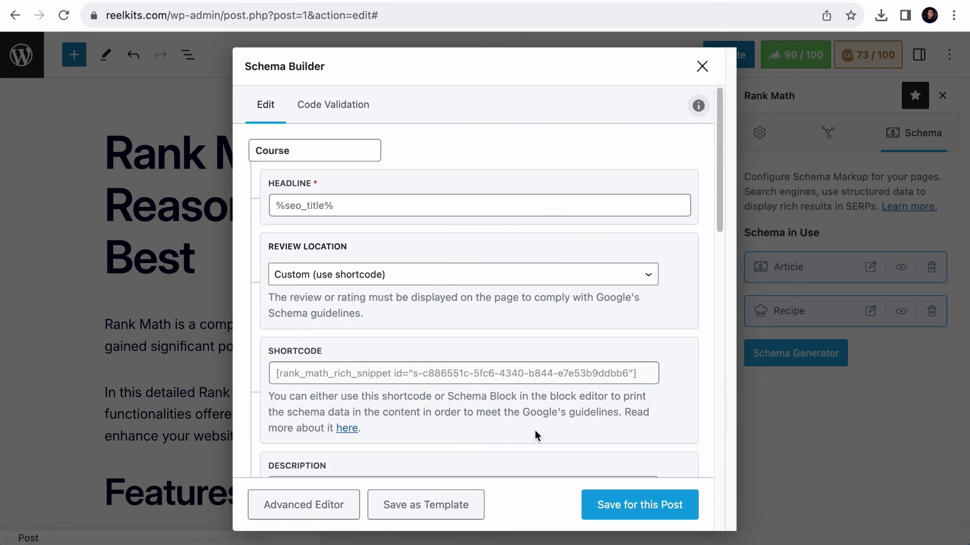
click(658, 500)
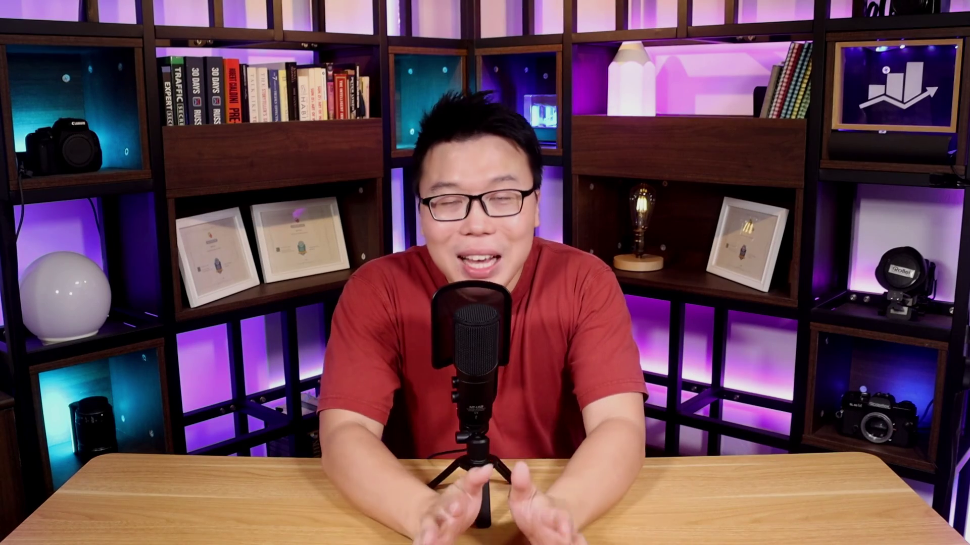